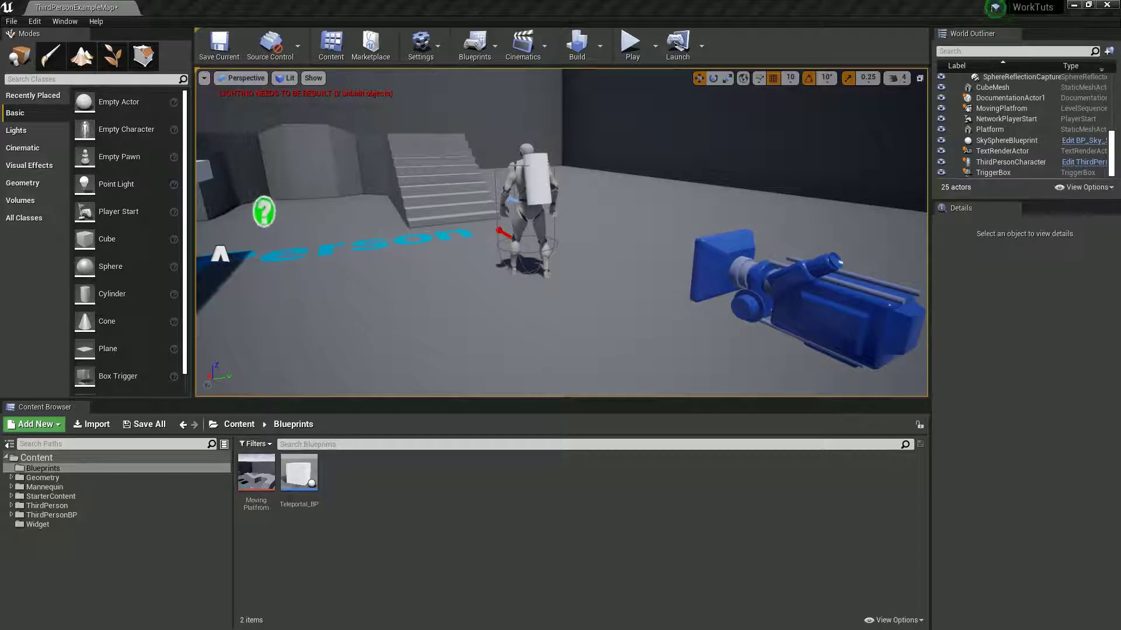
Step: Create an Actor Blueprint class named PhoneBox_BP in the Blueprints folder and open it docked beside the ThirdPersonCharacter editor
right_click(380, 493)
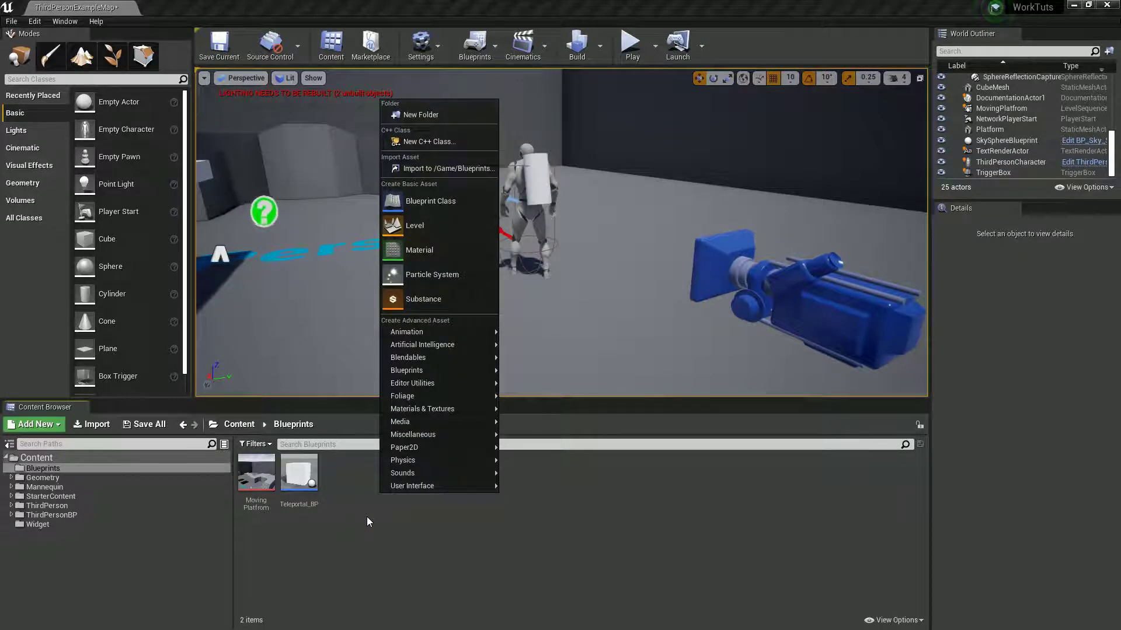
left_click(426, 202)
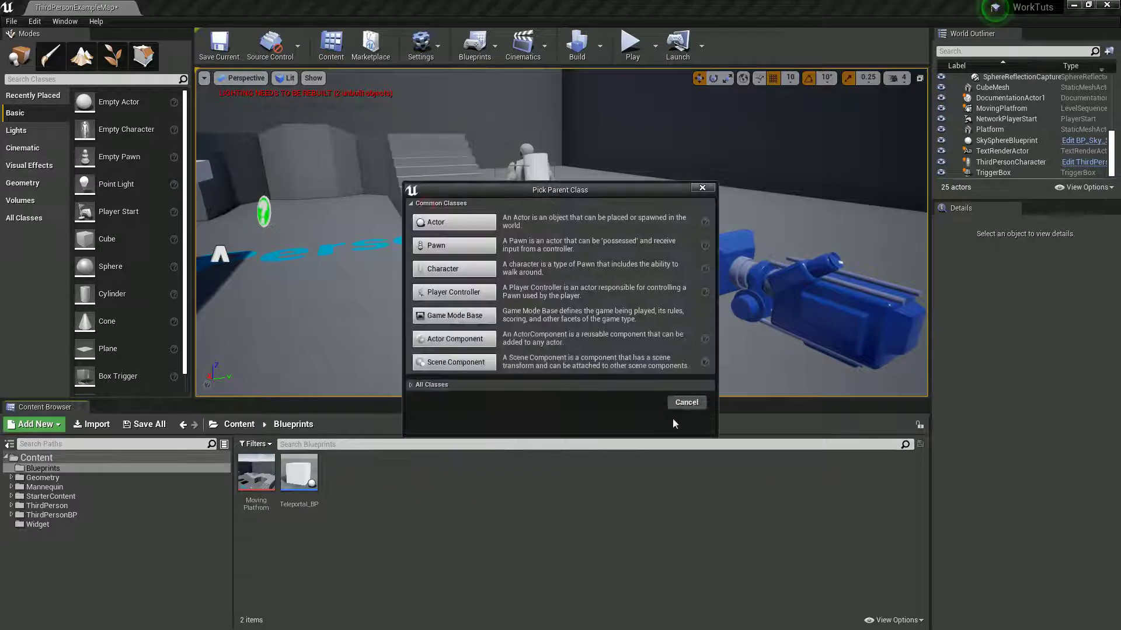
left_click(488, 226)
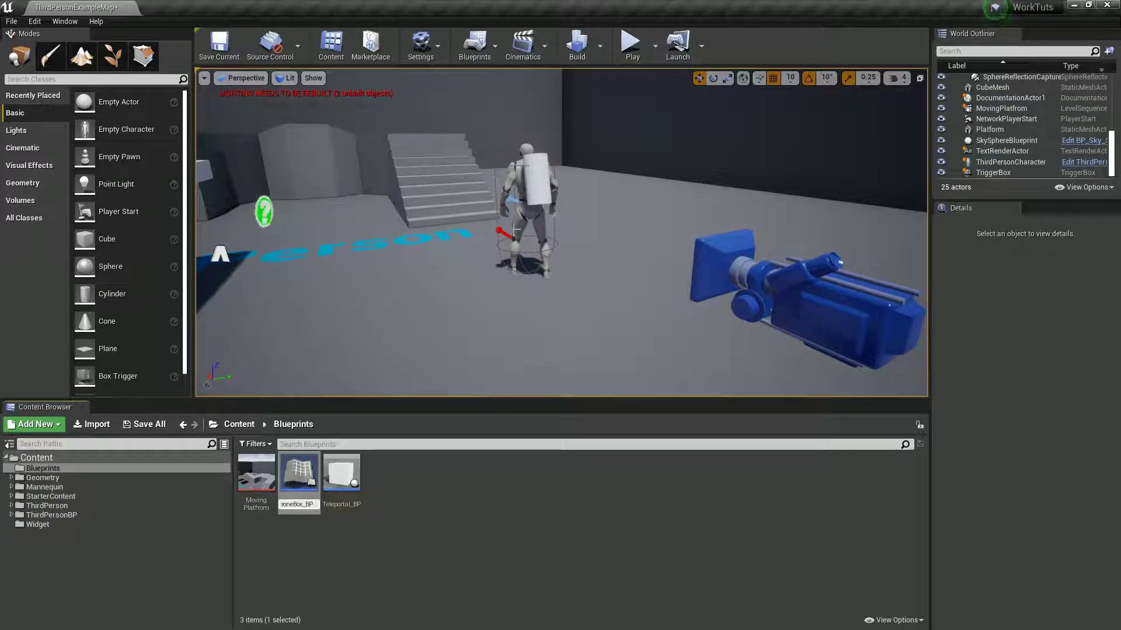
key("Return")
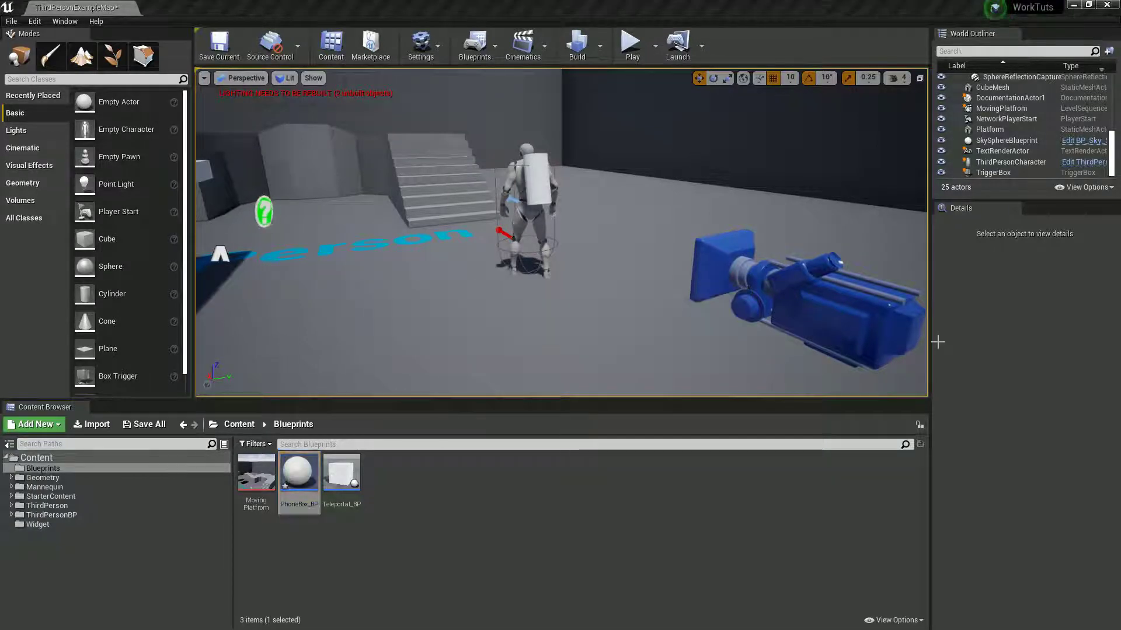
left_click_drag(1120, 549, 370, 0)
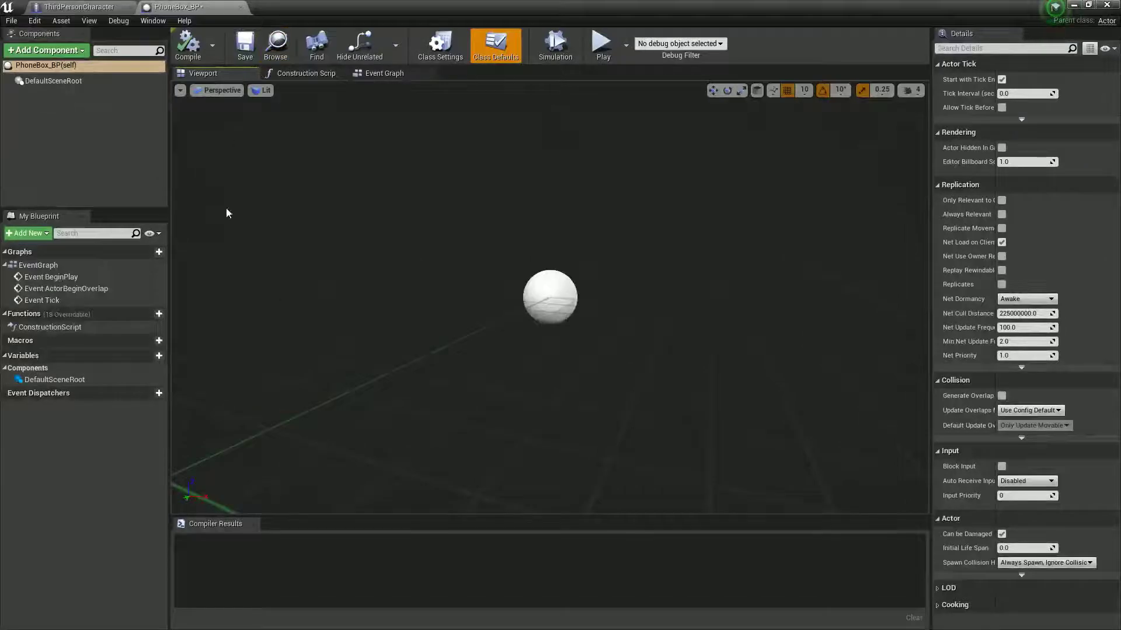
Step: Add a cube component, raise it to Z 120, and scale its height to 1.25
left_click(42, 50)
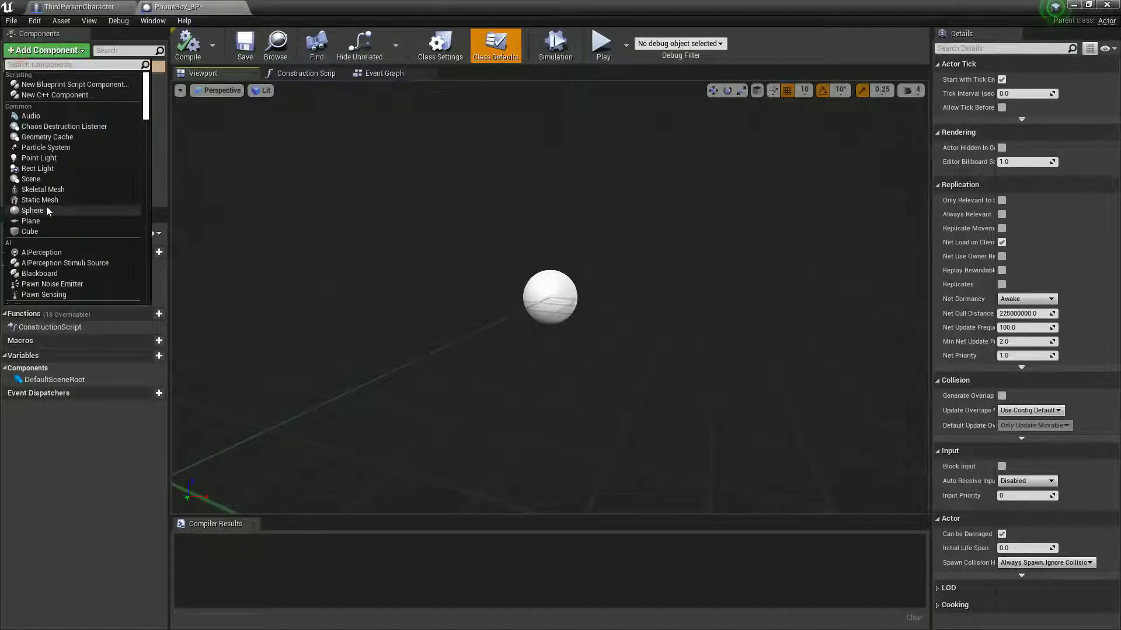
left_click(29, 231)
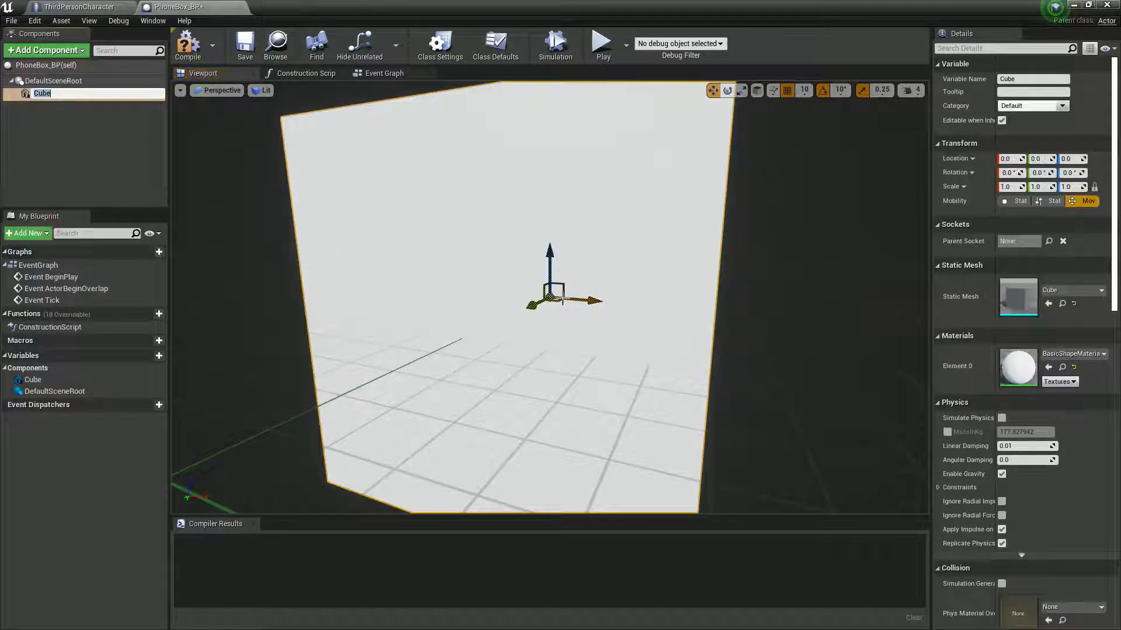
left_click_drag(527, 233, 549, 142)
key("e")
key("r")
Step: Add a second cube component as a child of the first cube, keeping its default name
left_click(45, 50)
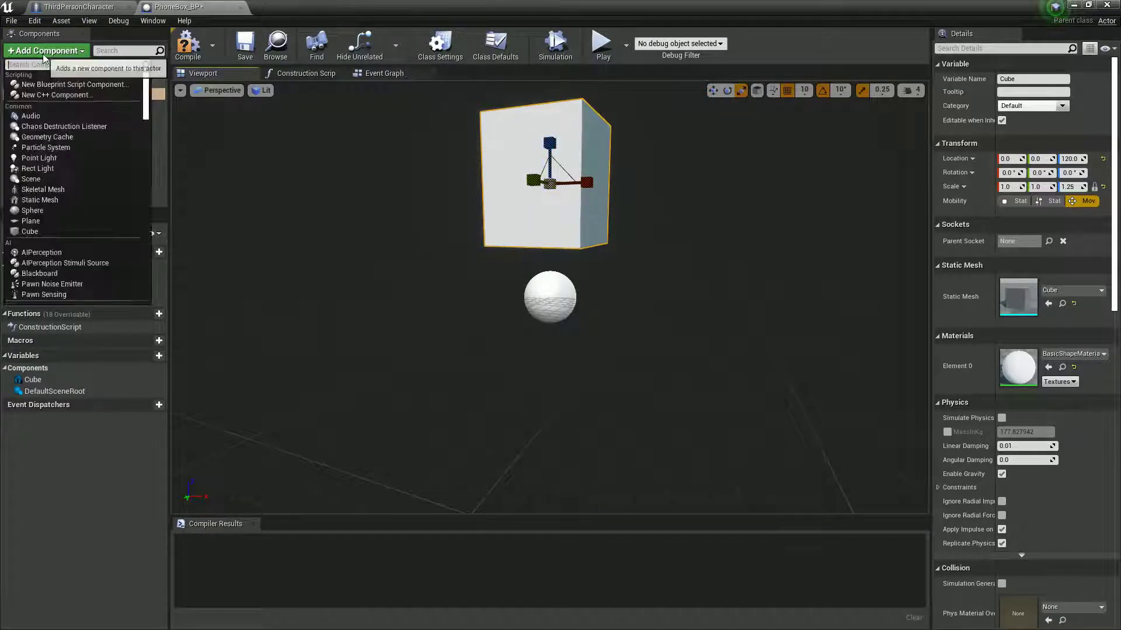
left_click(37, 232)
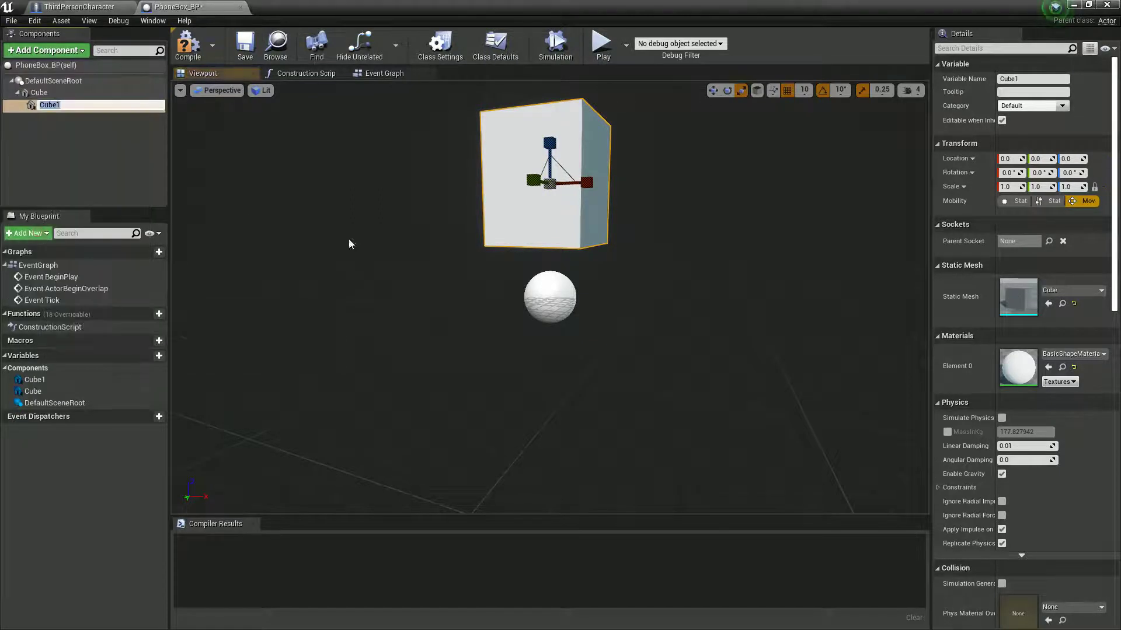
left_click(77, 115)
left_click(76, 107)
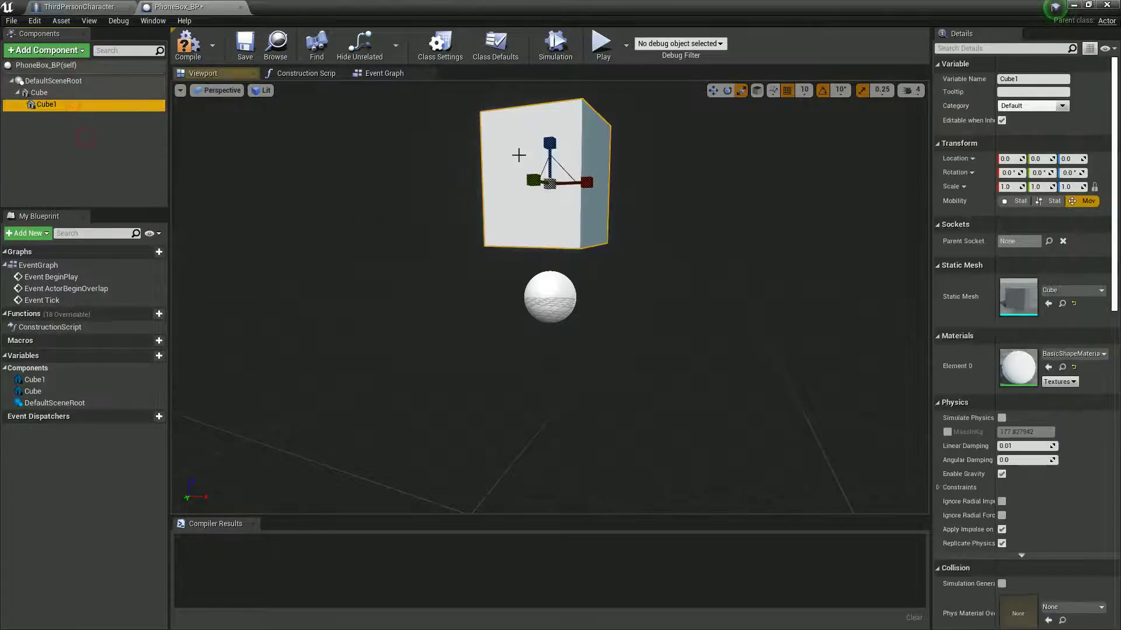
Step: Shape the child cube into a post at Z -64 with scale 0.25, 0.25, 2.0, and compile the Blueprint
left_click(713, 90)
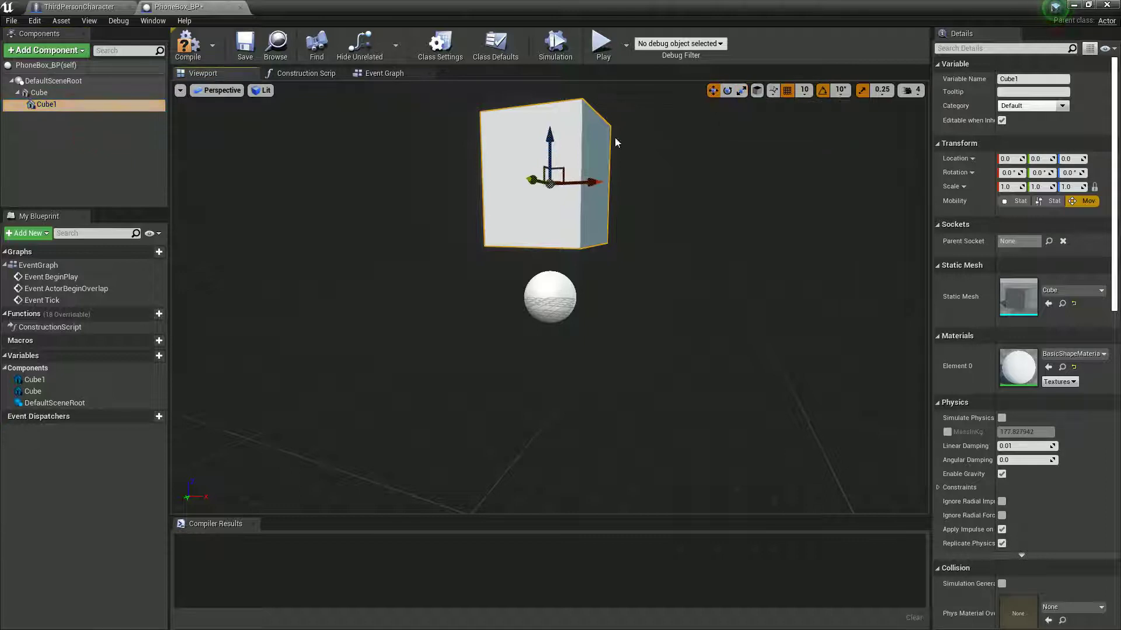
left_click_drag(551, 137, 549, 166)
key("r")
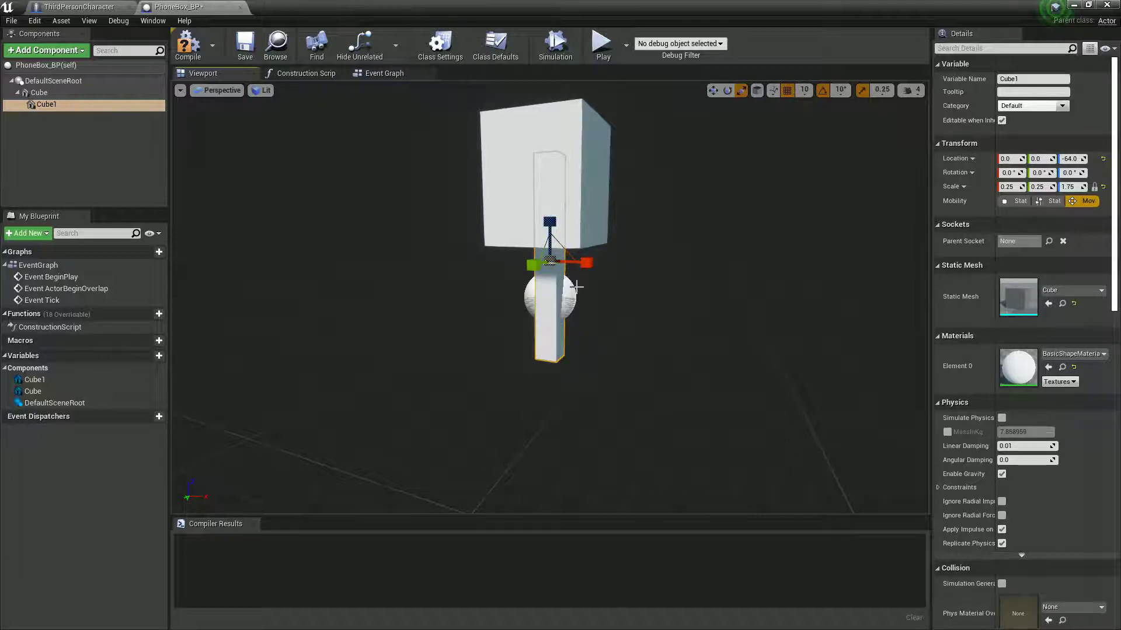
left_click_drag(552, 222, 553, 217)
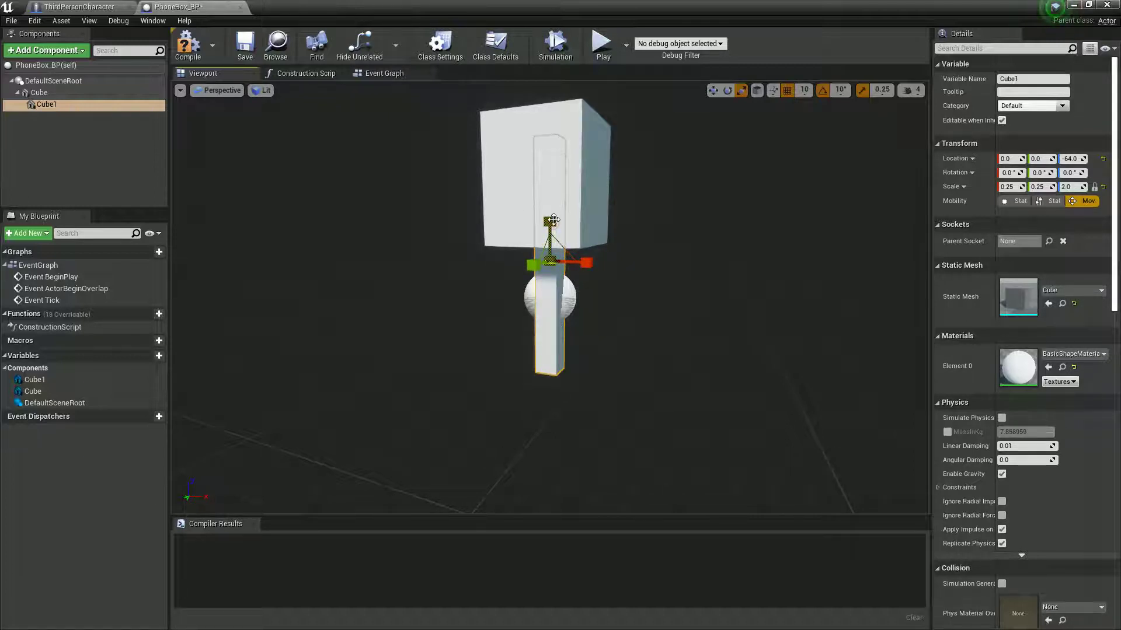
left_click(187, 46)
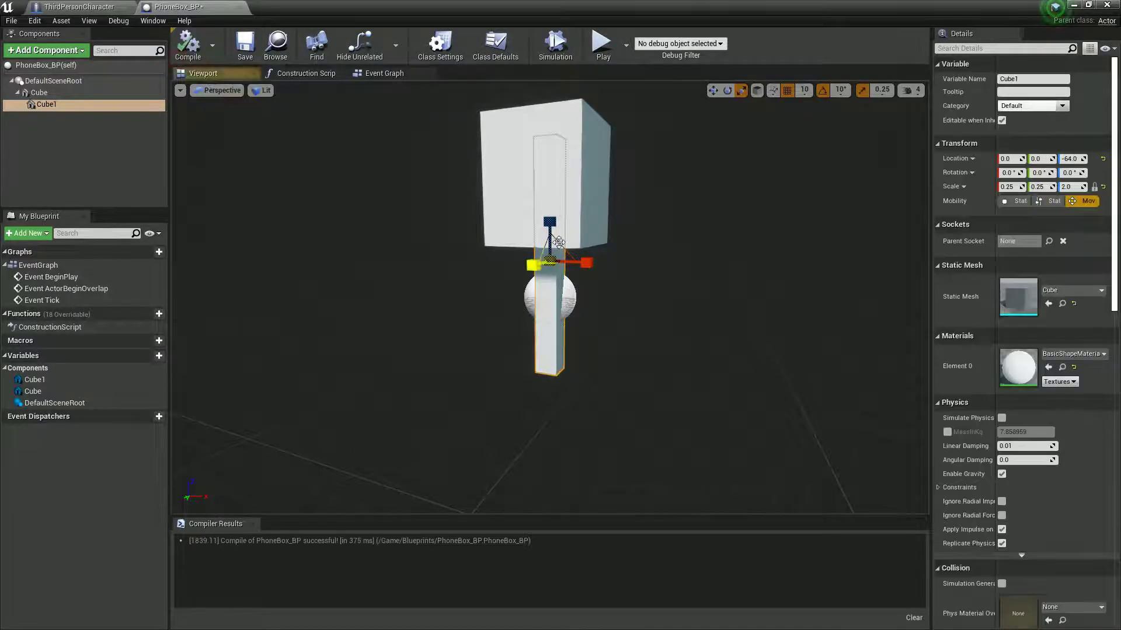
Step: Add a Box Collision component directly under the scene root, keeping its default name
left_click(85, 169)
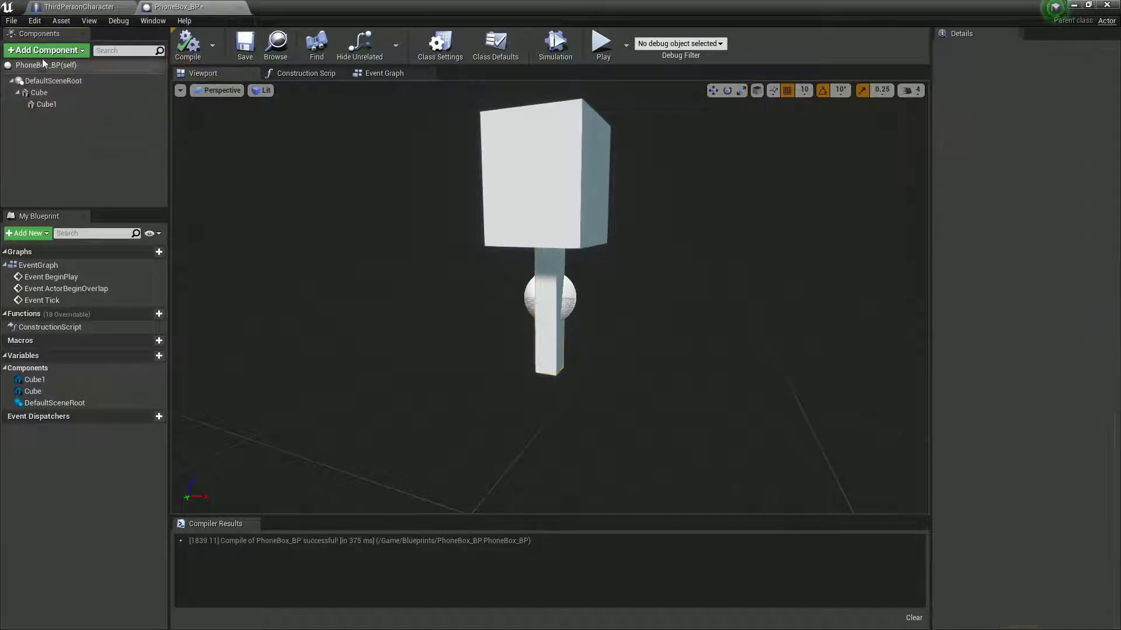
left_click(45, 51)
scroll(69, 148, "down", 7)
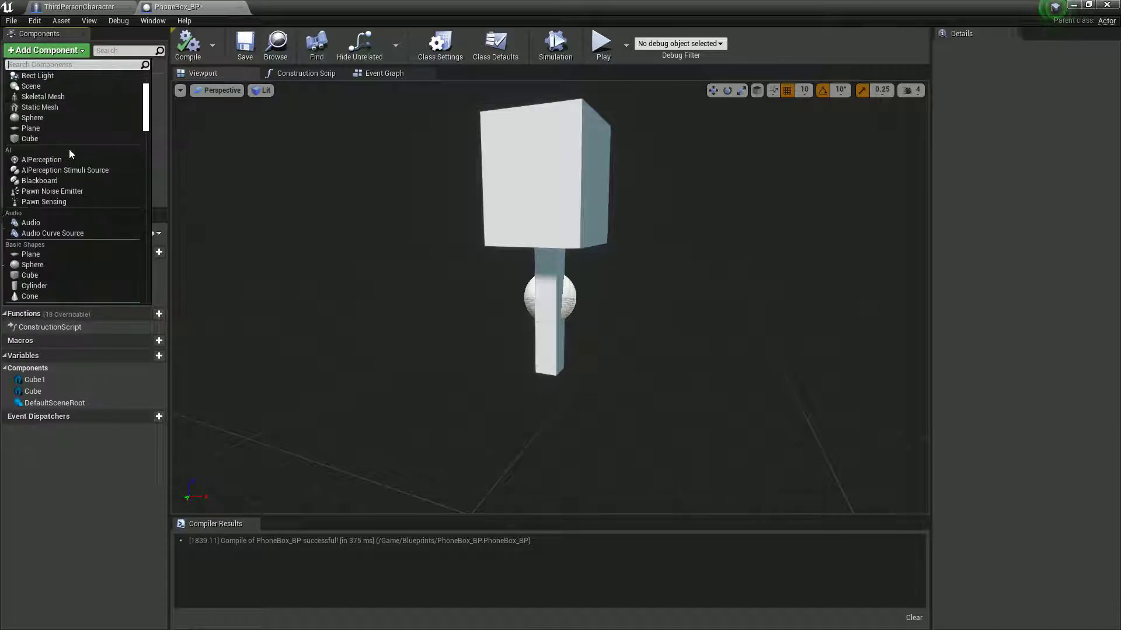
scroll(69, 153, "down", 3)
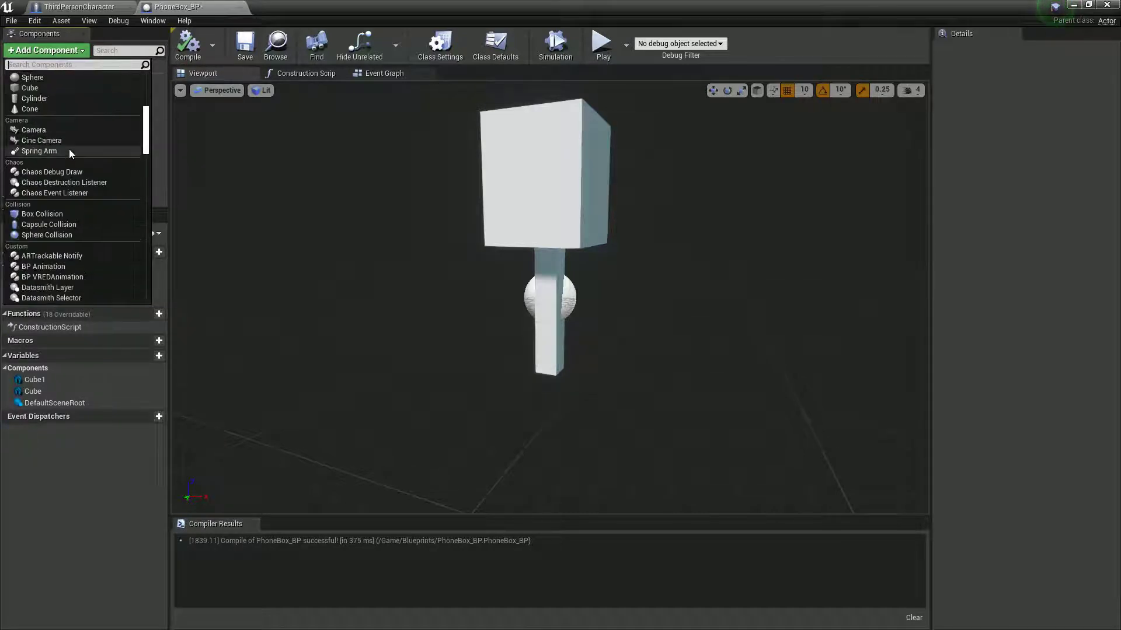
left_click(55, 212)
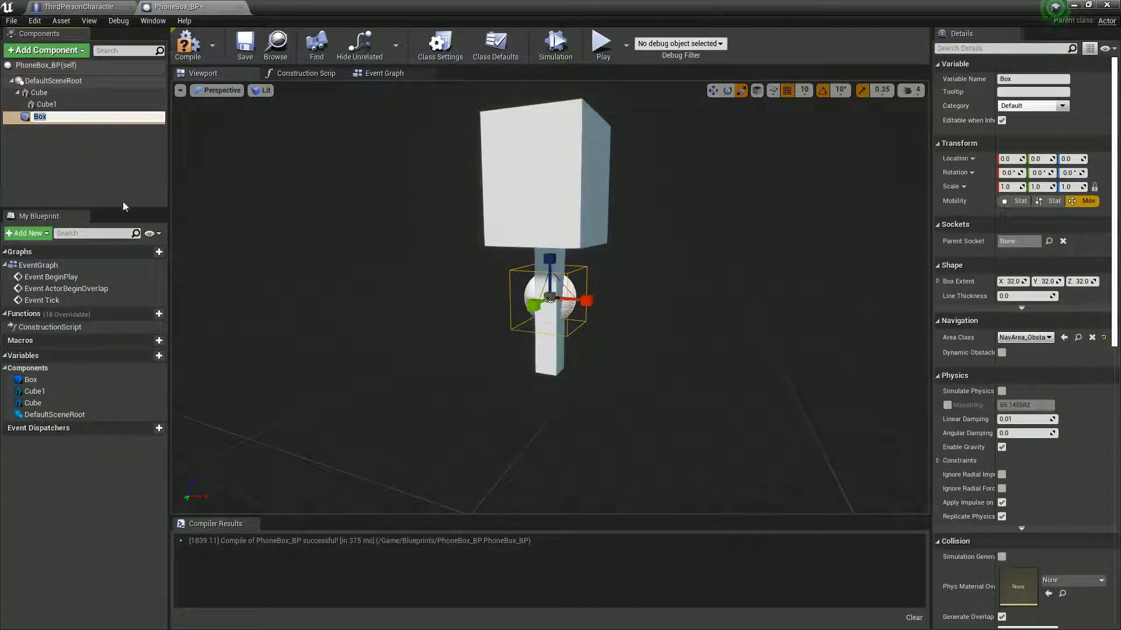
left_click(54, 160)
left_click(41, 119)
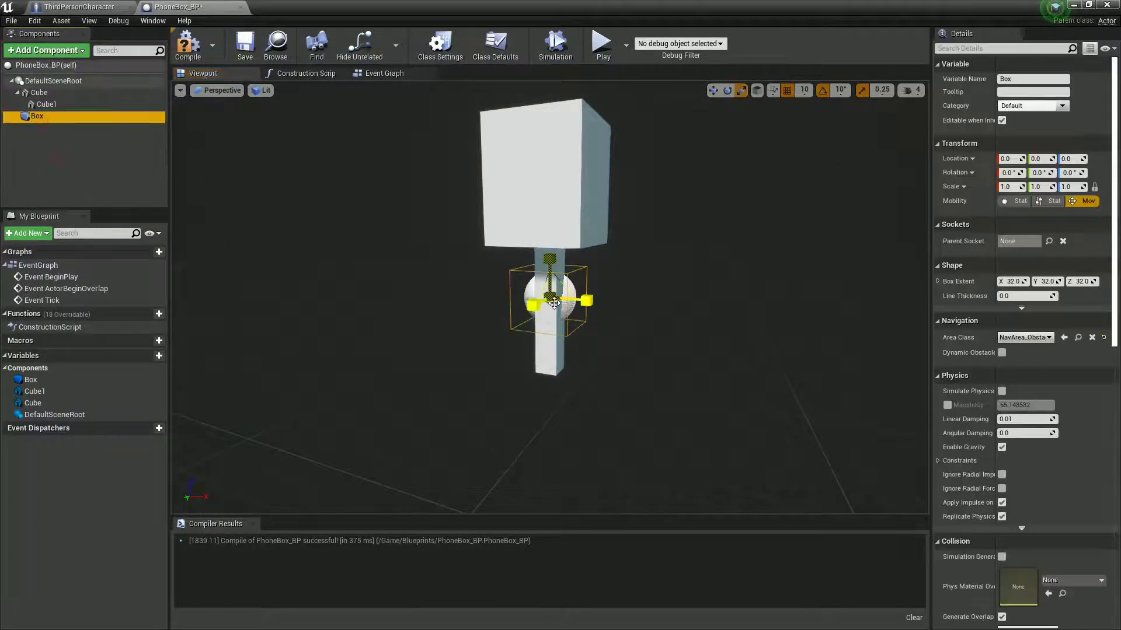
Step: Scale the collision box uniformly to 2.75 and move it in front of the phone box at X 120, Z 50
left_click_drag(552, 298, 580, 257)
key("w")
left_click_drag(574, 300, 658, 216)
key("r")
key("w")
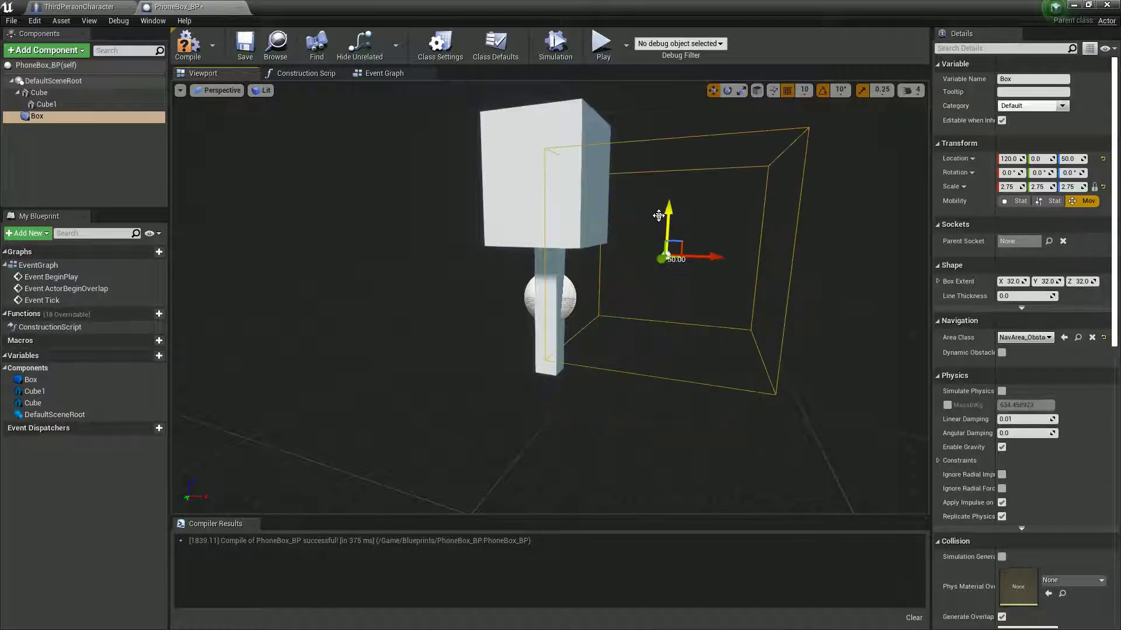
right_click_drag(595, 267, 575, 208)
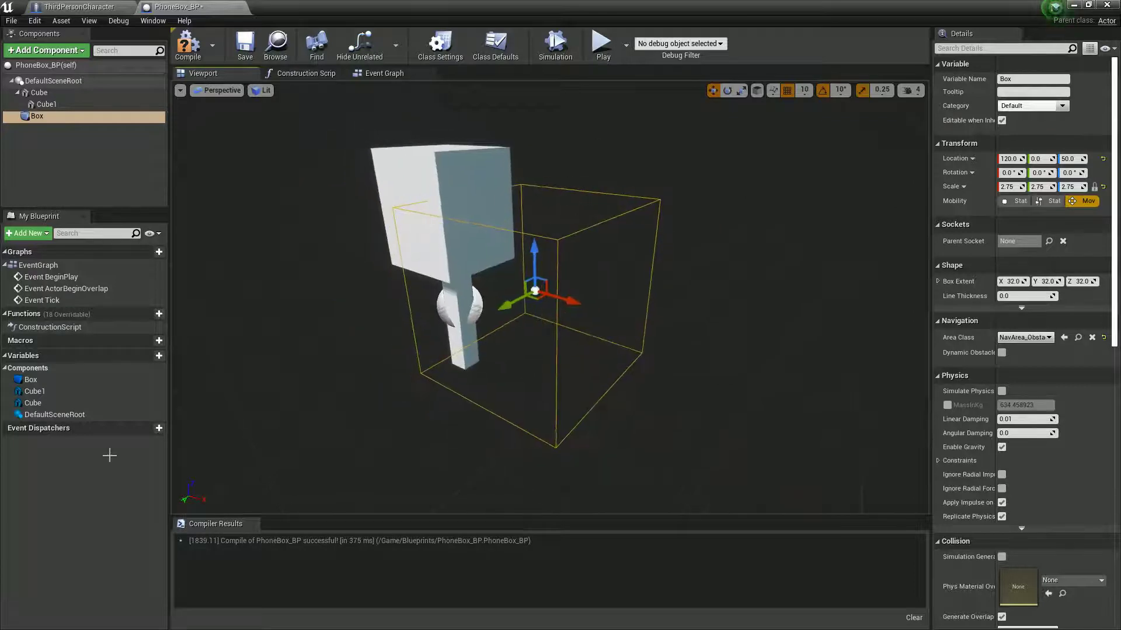
Step: Add a third cube component directly under the scene root with its default name
left_click(88, 162)
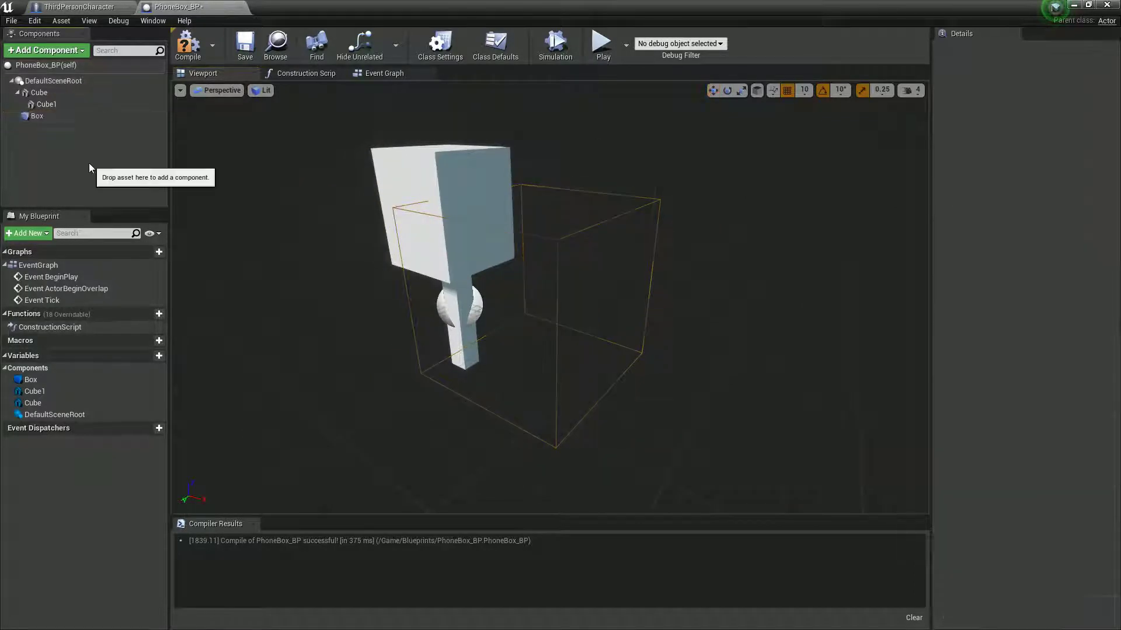
left_click(46, 50)
left_click(30, 231)
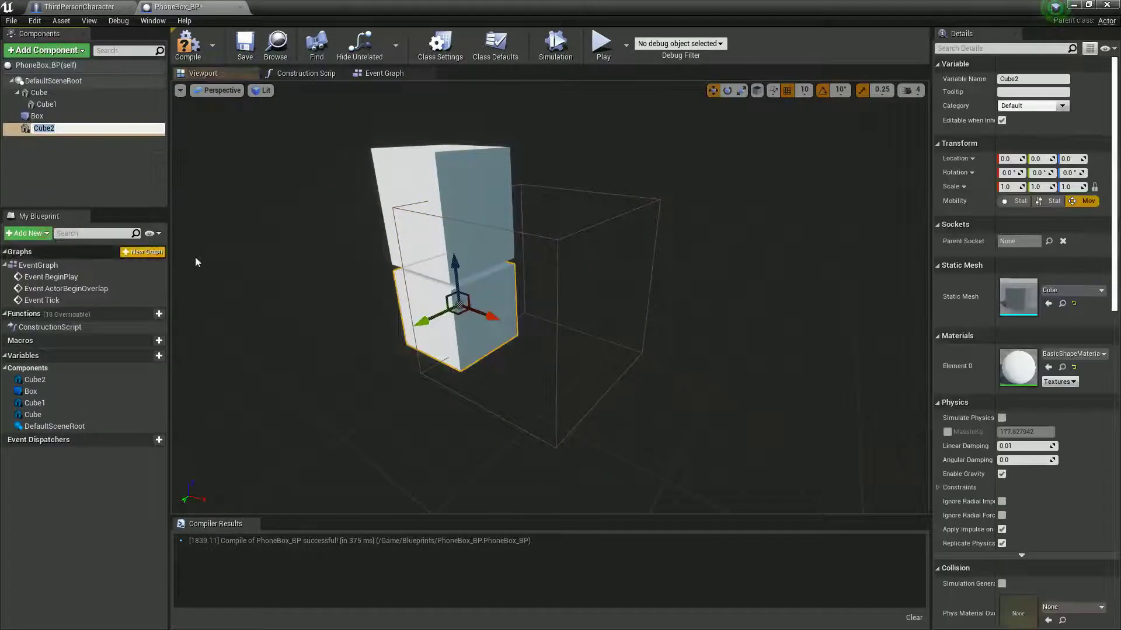
key("Return")
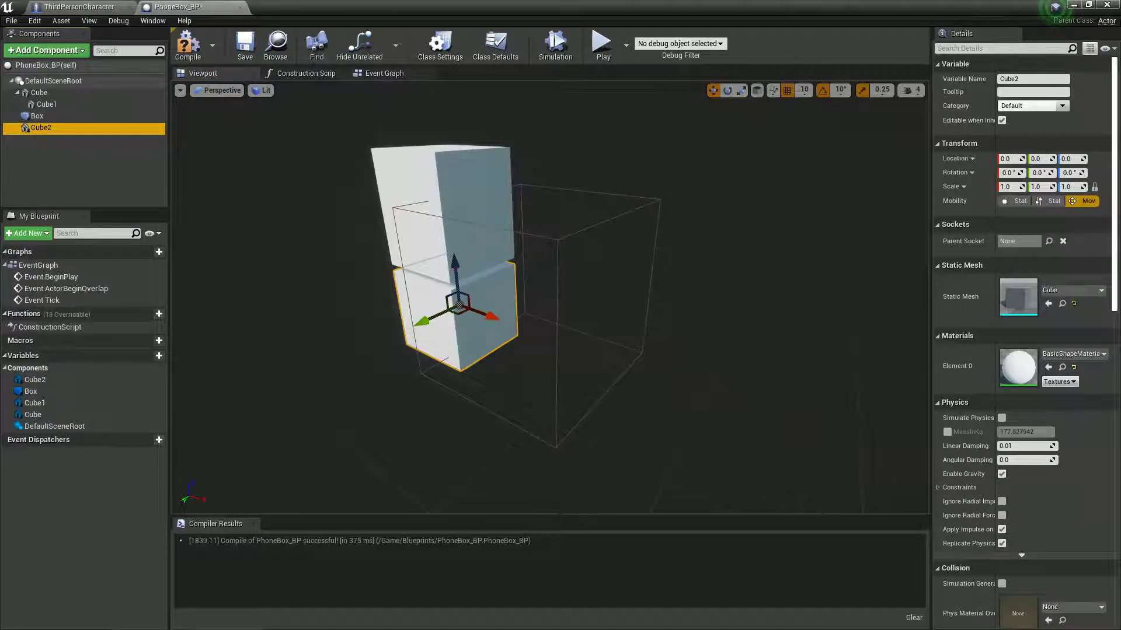
Step: Place the third cube at X 30, Z 140 with scale 1.0, 0.5, 0.5 so it protrudes from the phone box front
left_click_drag(457, 268, 445, 163)
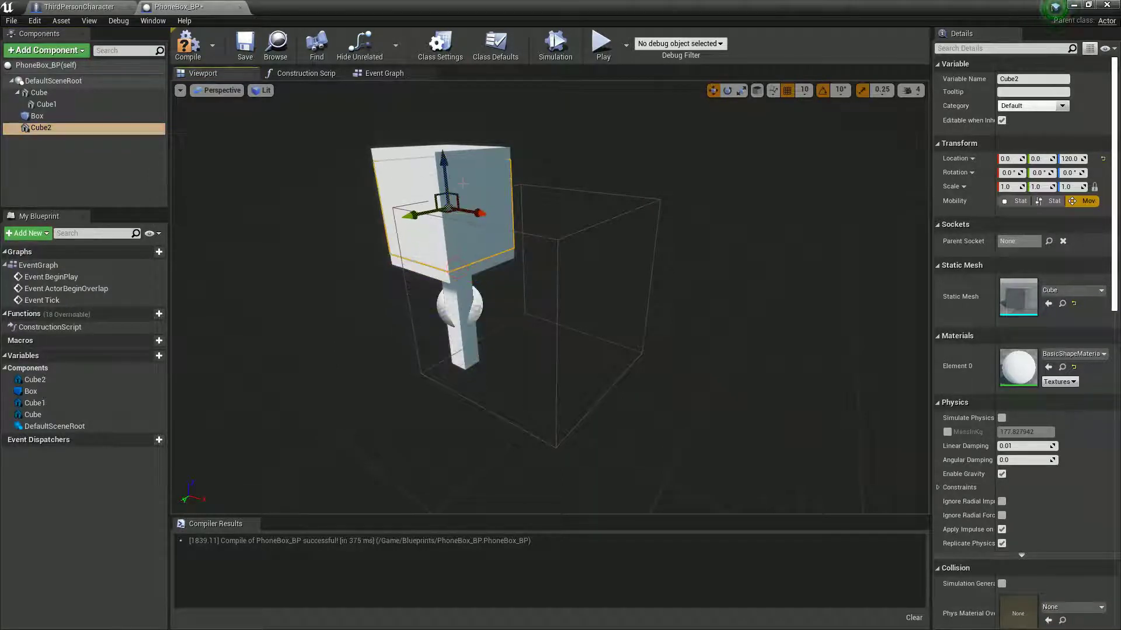
key("space")
key("space")
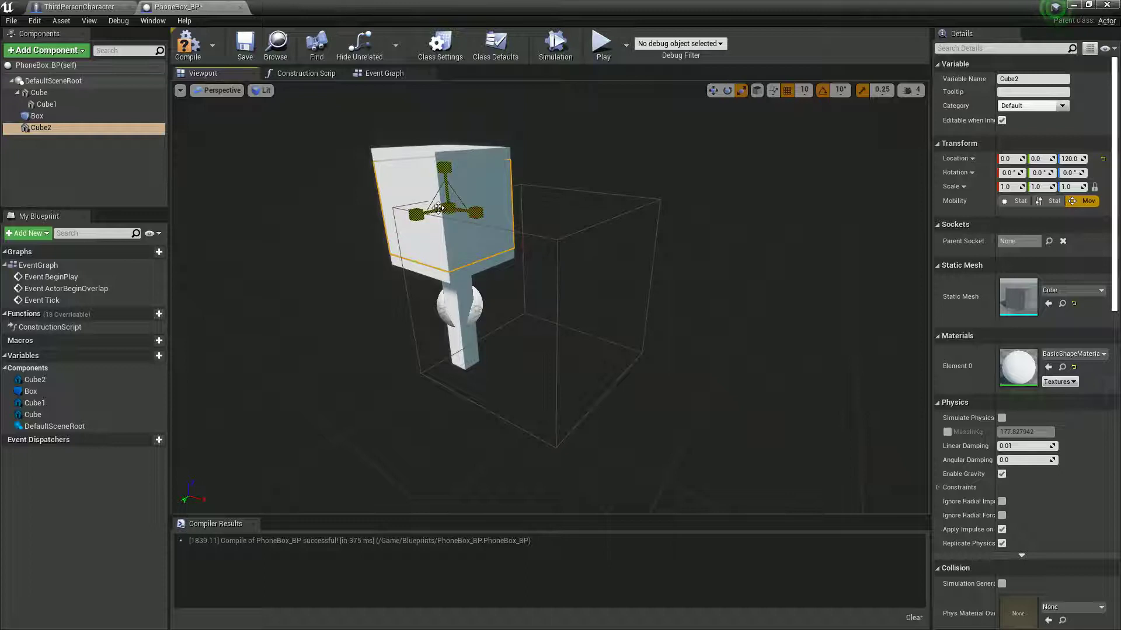
left_click_drag(428, 214, 416, 230)
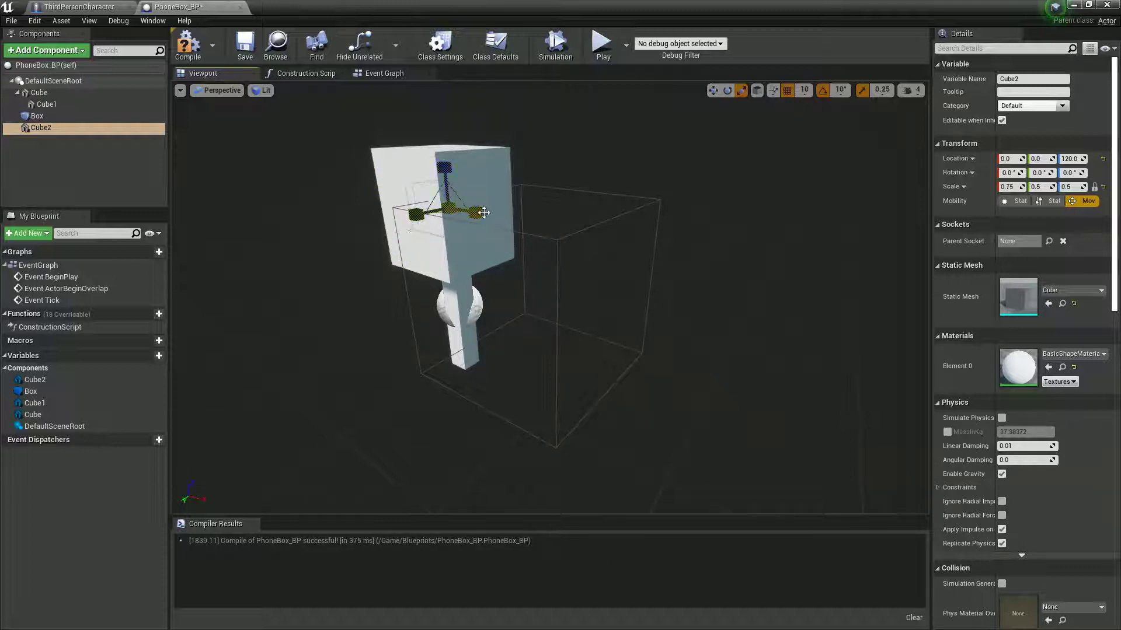
key("space")
left_click_drag(451, 204, 473, 183)
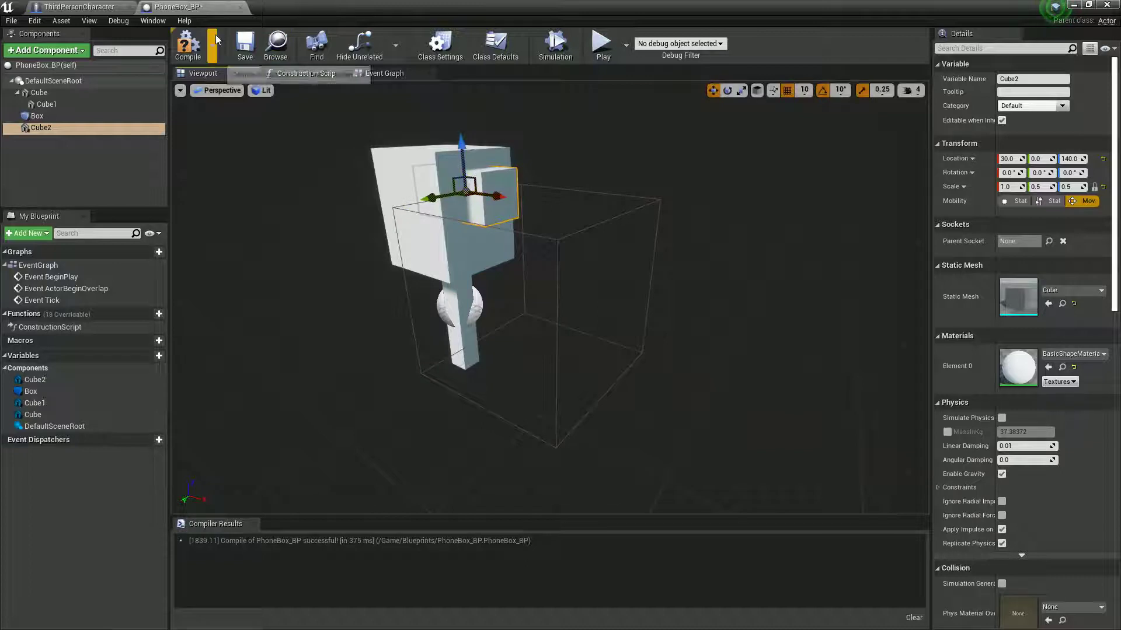
Step: In the ThirdPersonCharacter Blueprint's Event Graph, create a new variable named PhoneBoxActor
left_click(88, 7)
scroll(527, 306, "down", 4)
right_click_drag(483, 292, 324, 513)
scroll(551, 389, "down", 2)
right_click_drag(574, 356, 392, 294)
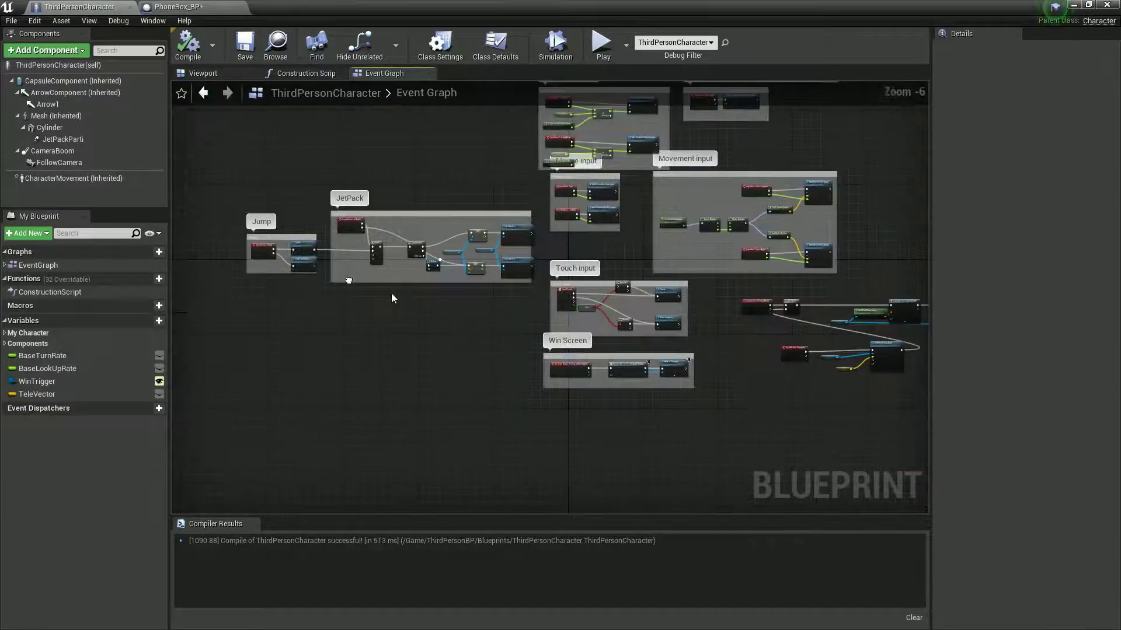
right_click_drag(485, 345, 456, 244)
scroll(410, 284, "up", 5)
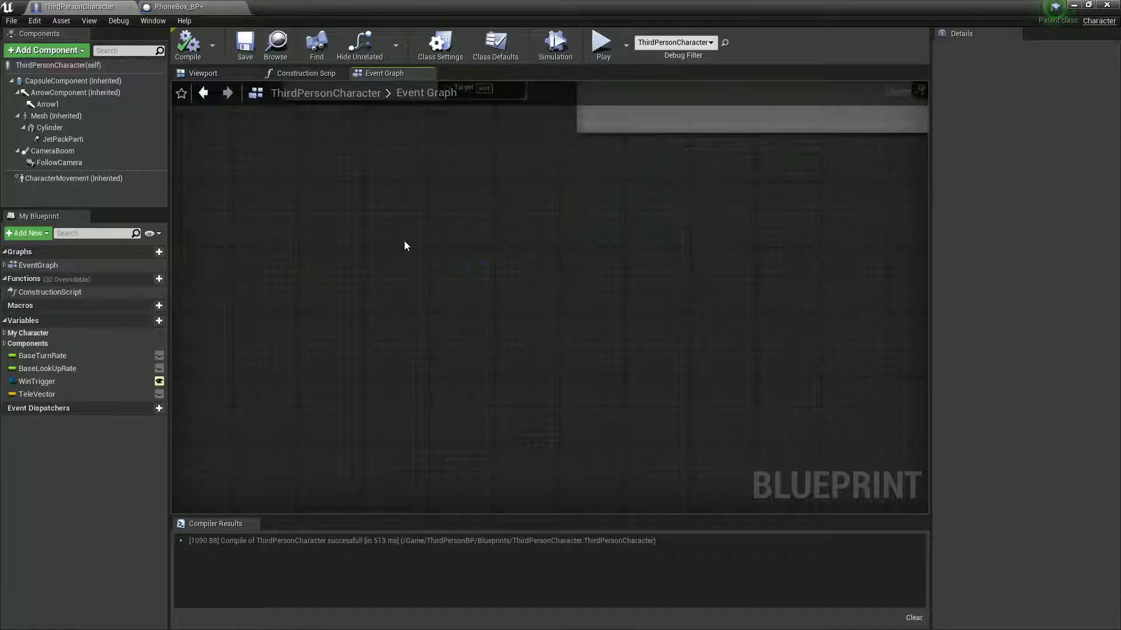
left_click(156, 321)
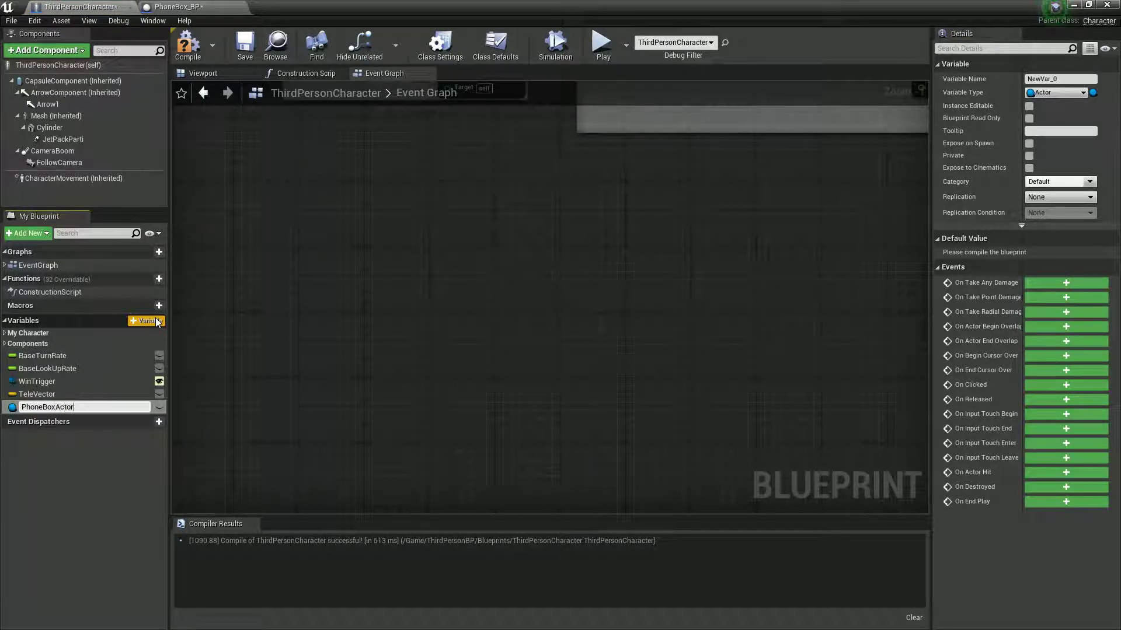
key("Return")
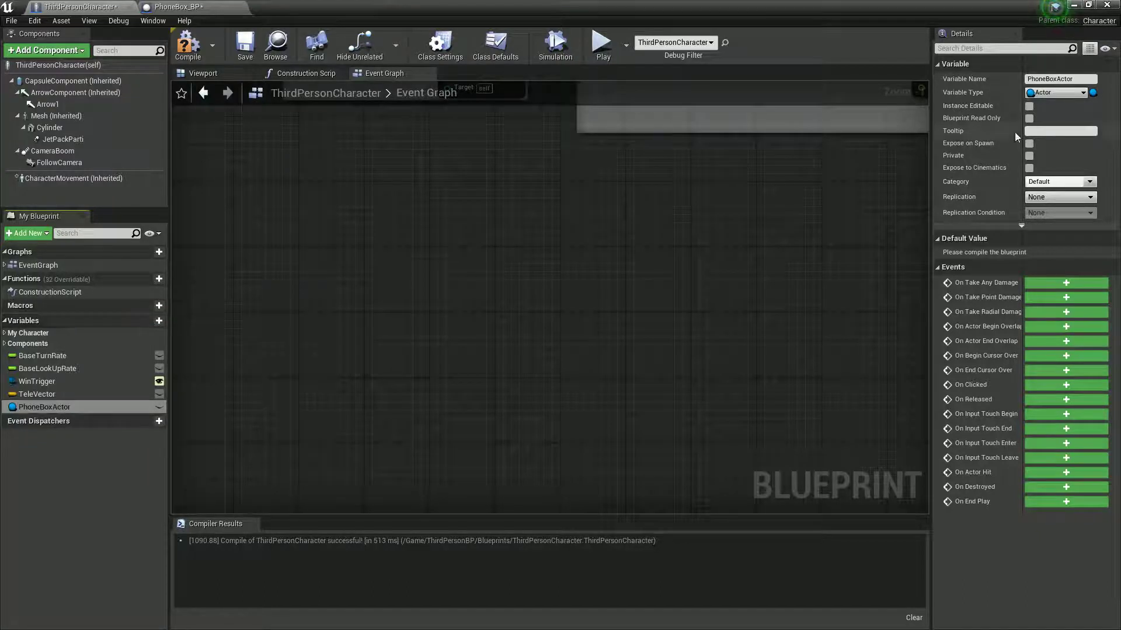
Step: Set the variable type of PhoneBoxActor to Actor
left_click(1048, 93)
left_click(943, 134)
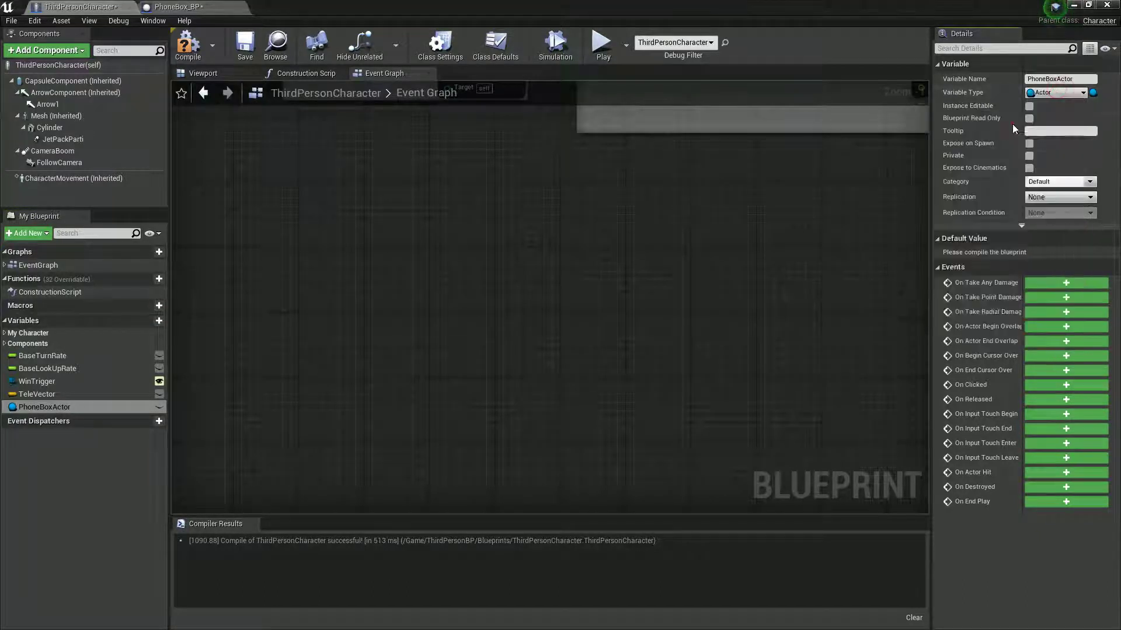
left_click(1044, 95)
type("acotr")
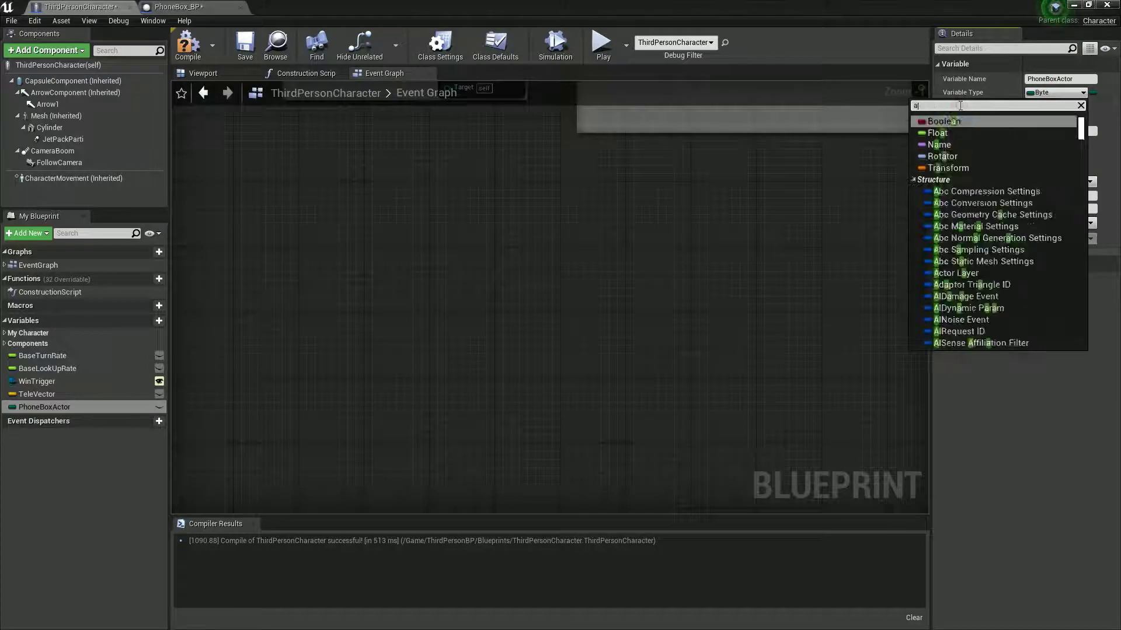
key("BackSpace")
key("BackSpace")
key("BackSpace")
type("tor")
mouse_move(957, 168)
left_click(858, 170)
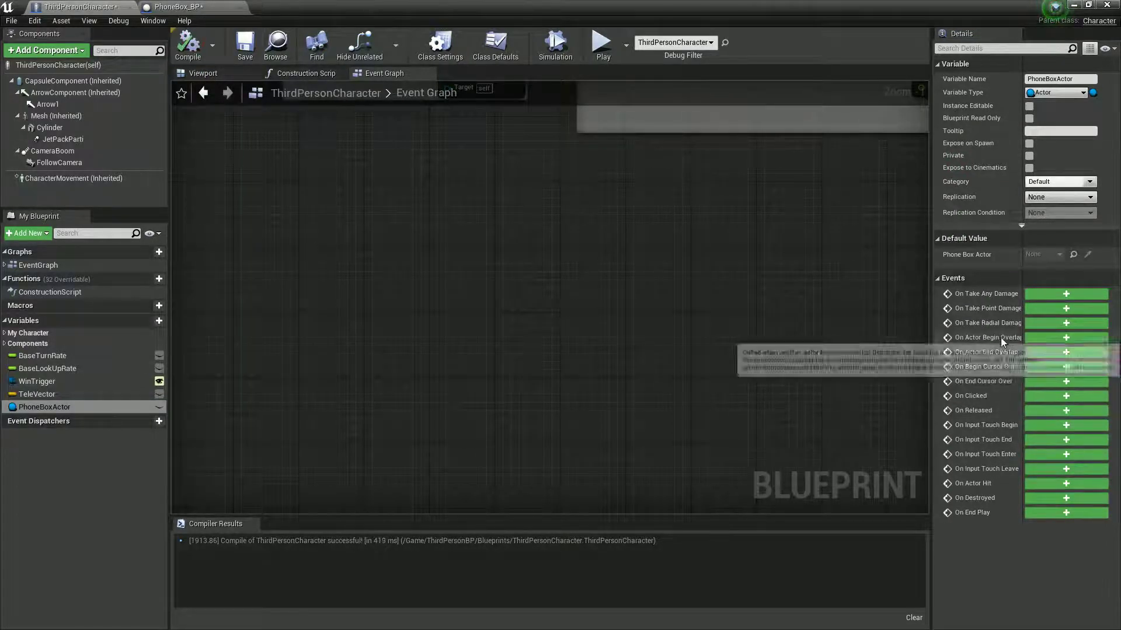
Step: Add an On Actor Begin Overlap event for PhoneBoxActor to the ThirdPersonCharacter Event Graph
left_click(1034, 338)
scroll(523, 384, "down", 6)
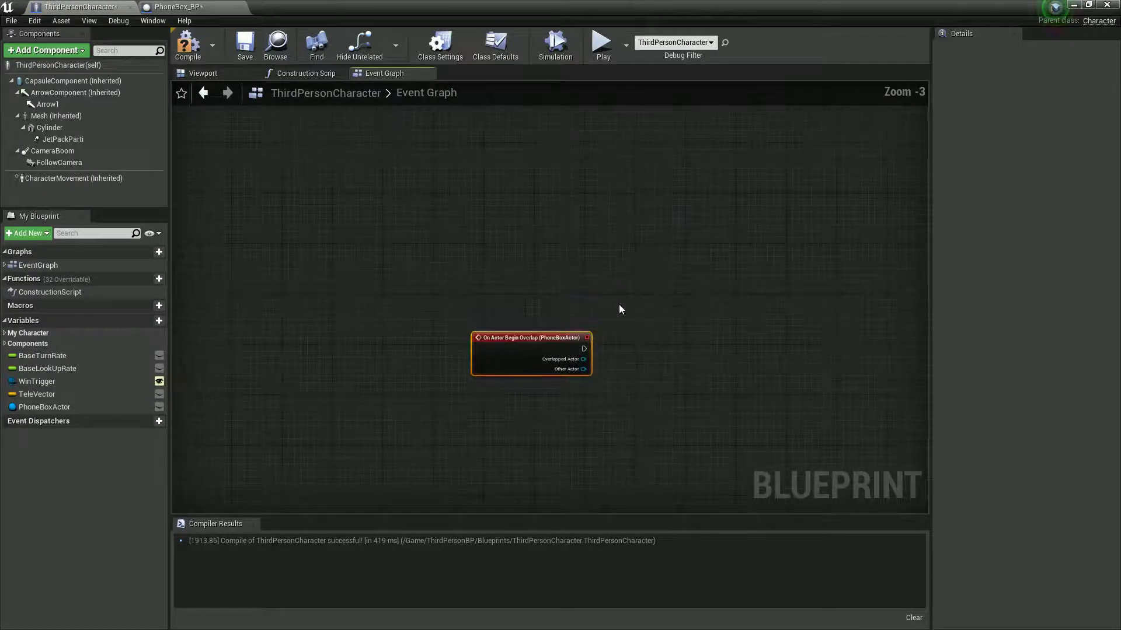
left_click_drag(466, 405, 474, 316)
scroll(474, 315, "up", 6)
left_click_drag(533, 356, 596, 355)
type("print")
key("Return")
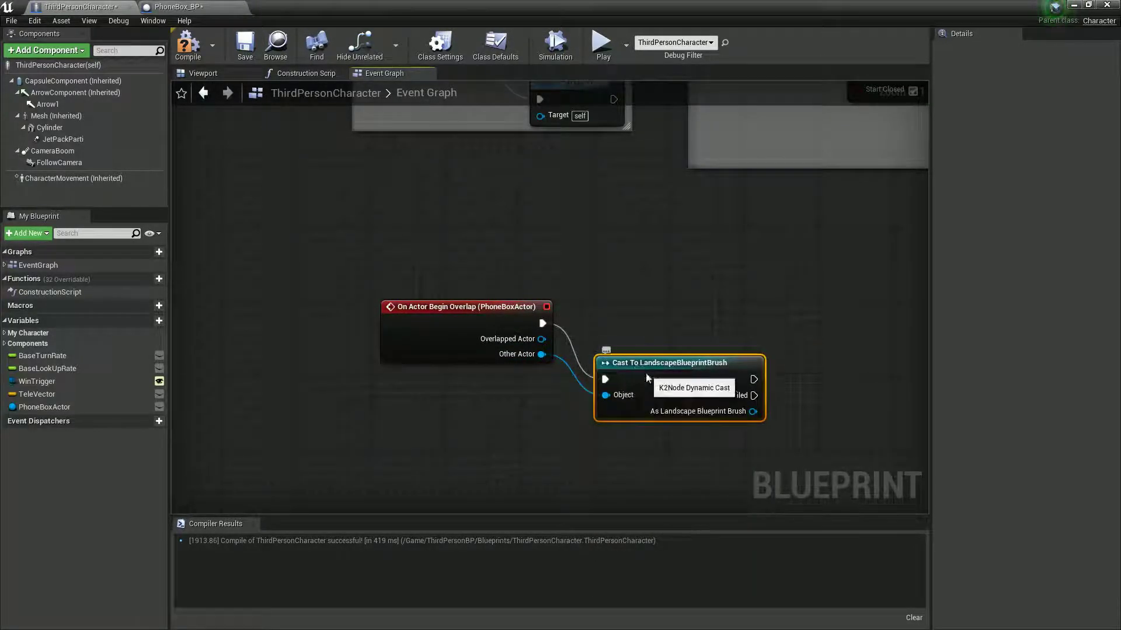
key("Delete")
Step: Add a Print String node run by the PhoneBoxActor begin-overlap event, keeping its default text, and compile the Blueprint
left_click_drag(543, 324, 586, 320)
type("print")
key("Return")
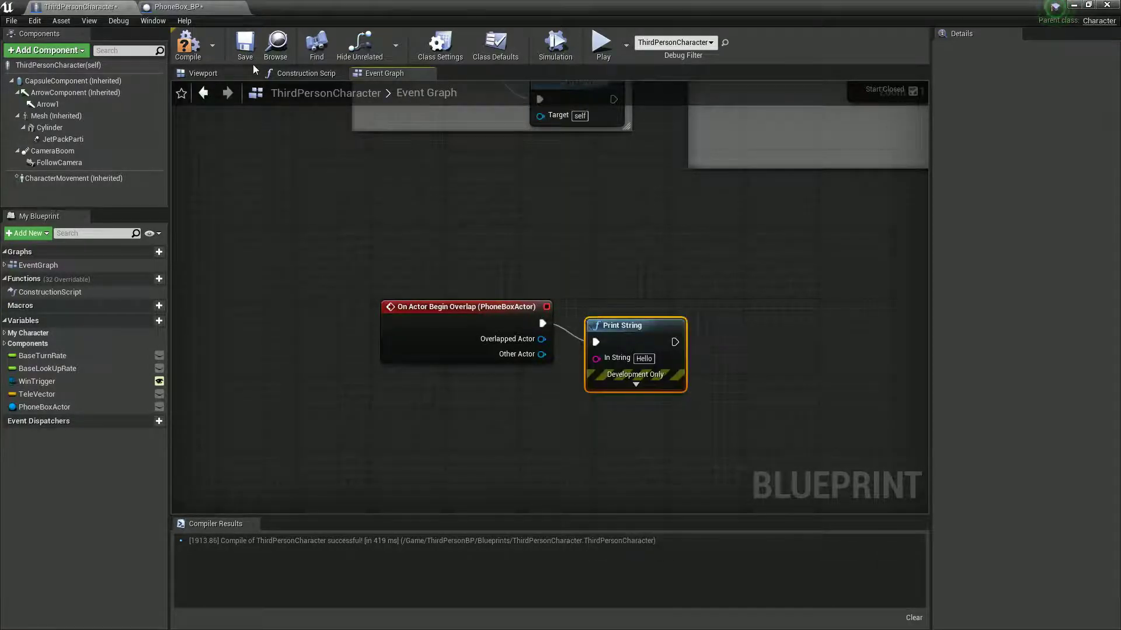
left_click(188, 42)
Step: Place PhoneBox_BP in the level on the floor beyond the character and rotate it to face the open floor
double_click(303, 13)
left_click_drag(551, 418, 576, 502)
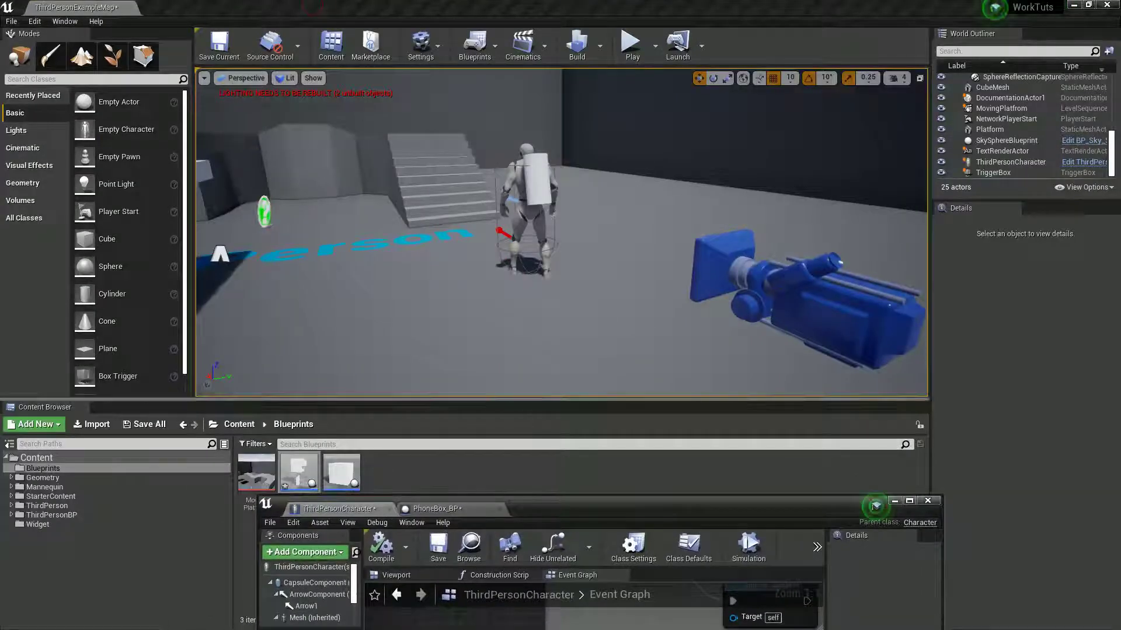
left_click_drag(350, 481, 626, 185)
key("e")
key("r")
key("e")
left_click_drag(641, 178, 859, 151)
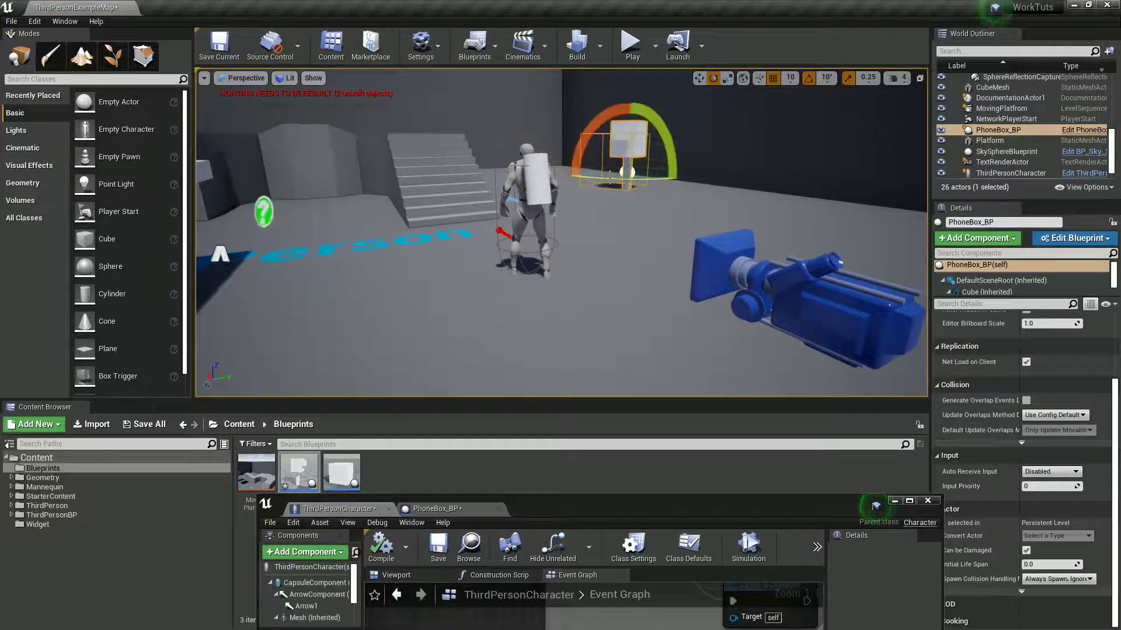
Step: Play the level and walk the character to the phone box to test the overlap event
left_click(621, 52)
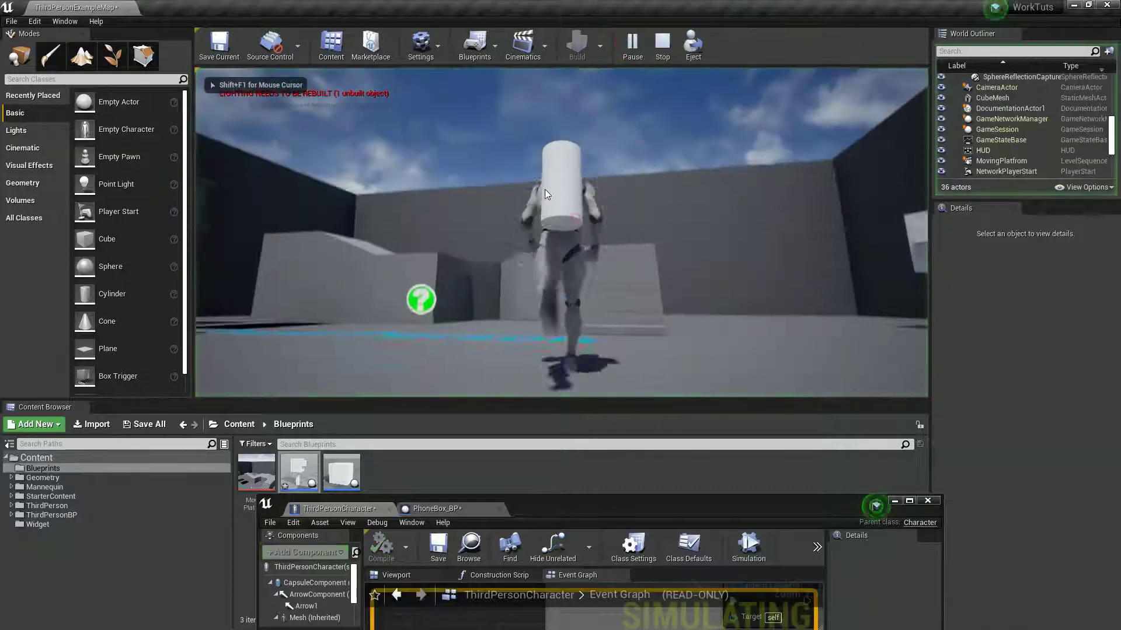
key("w")
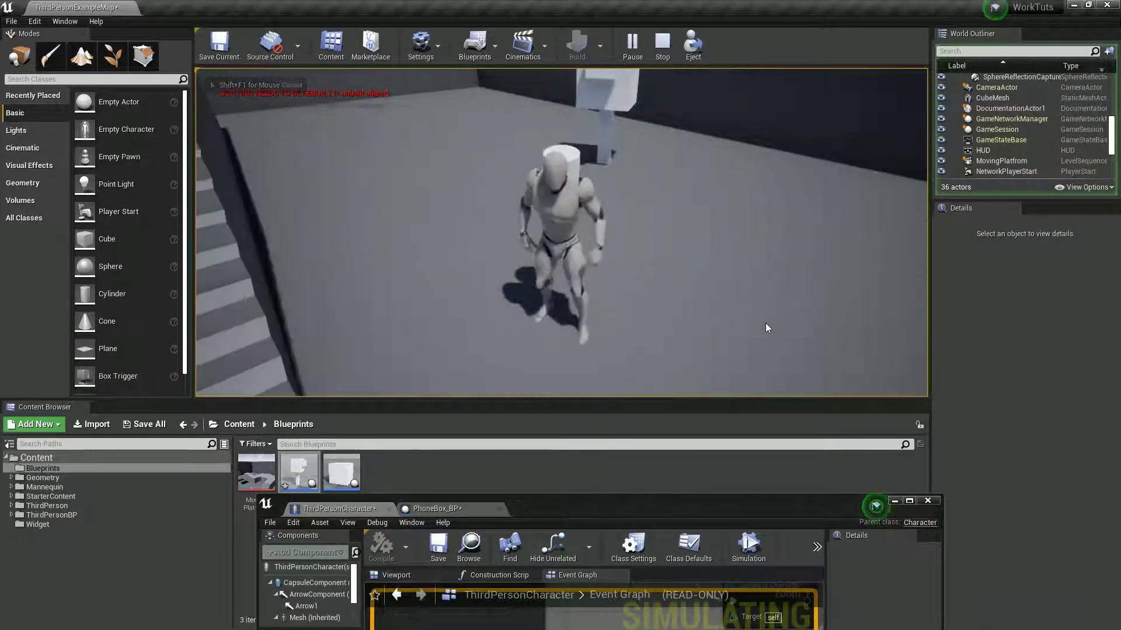
key("Escape")
Step: Make the PhoneBoxActor variable instance editable in the ThirdPersonCharacter Blueprint and compile it
left_click_drag(621, 506, 667, 176)
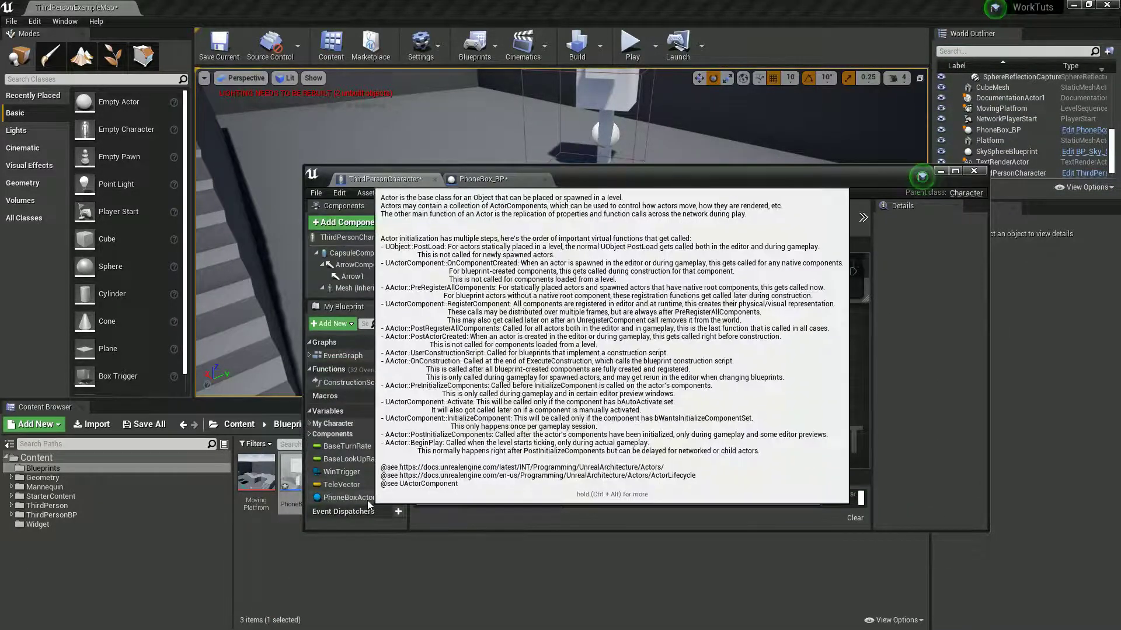
left_click(398, 497)
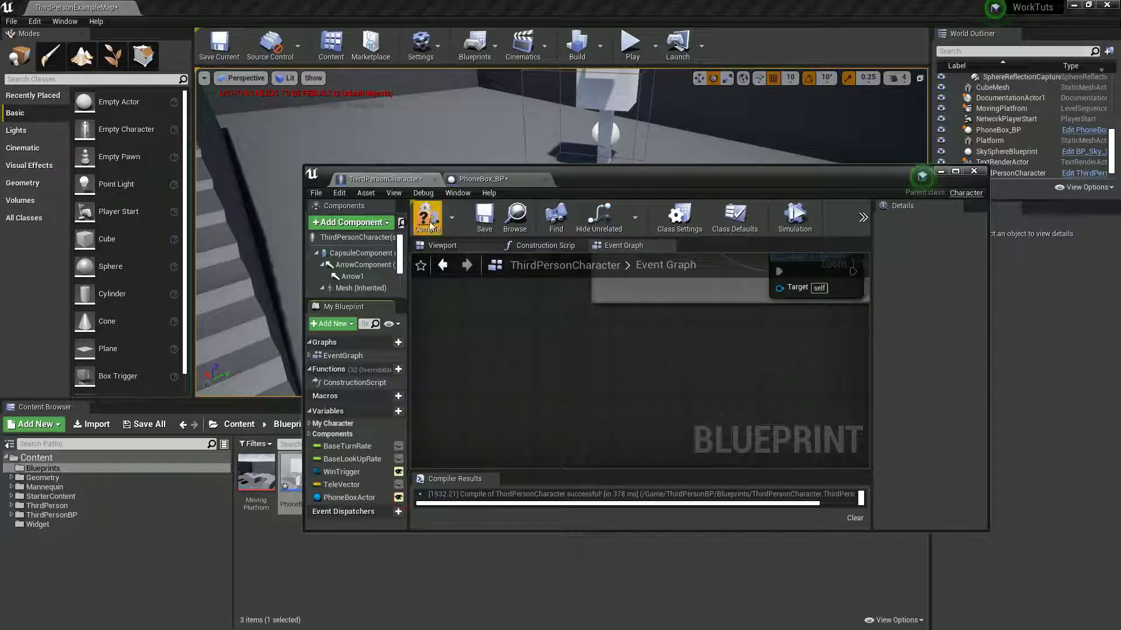
left_click_drag(608, 173, 686, 553)
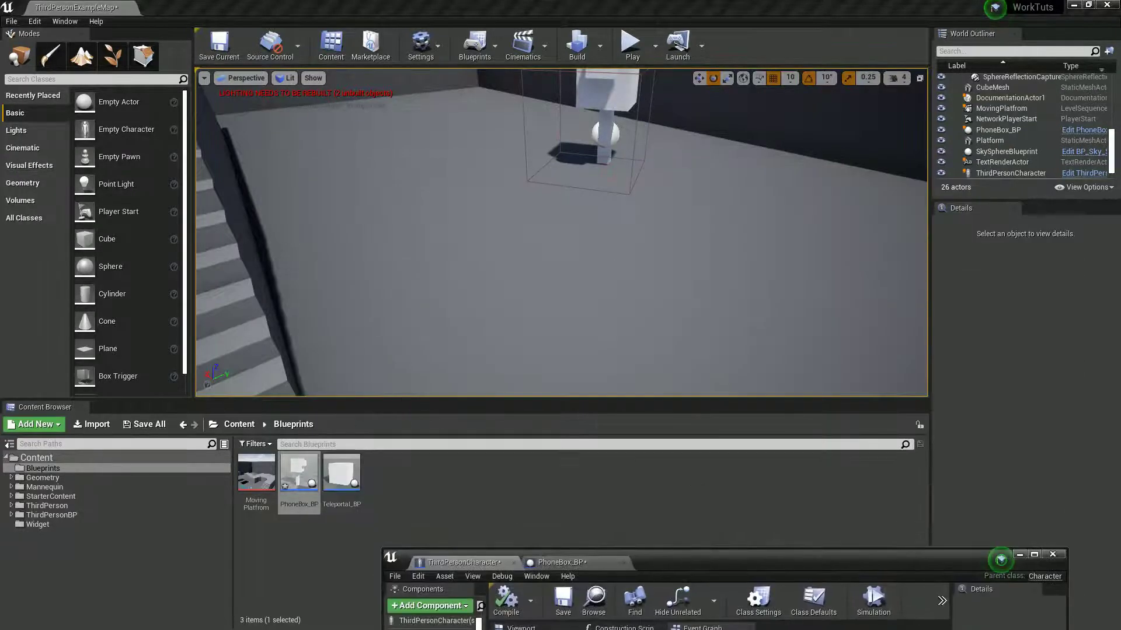
Step: Assign the placed PhoneBox_BP as the level character's Phone Box Actor reference and save the level
right_click_drag(806, 203, 771, 245)
scroll(803, 218, "down", 4)
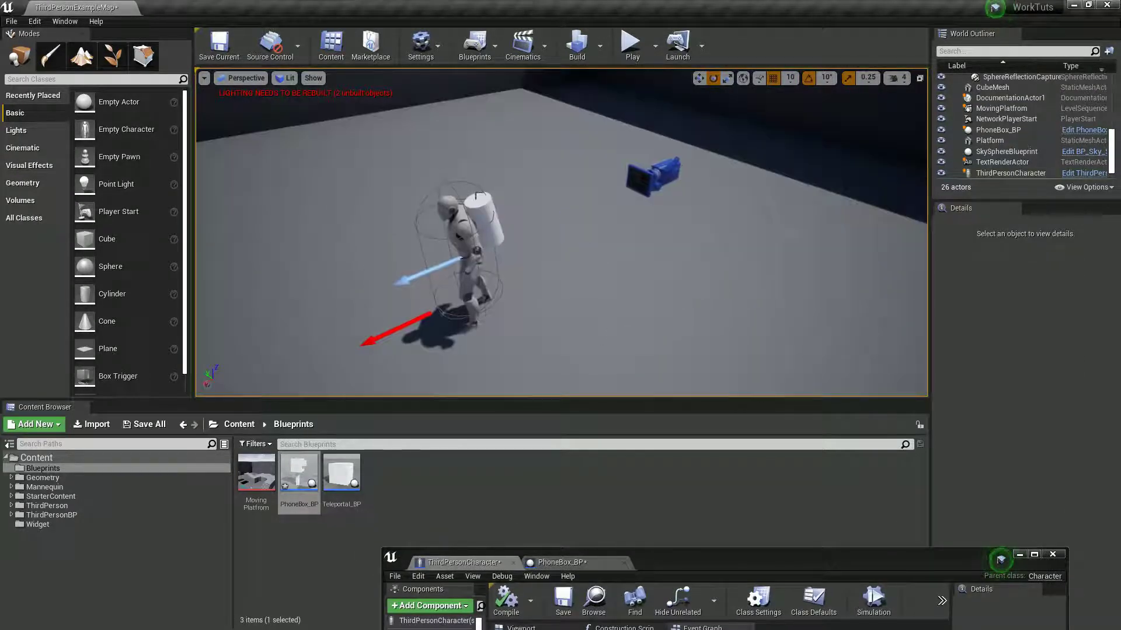
left_click(452, 221)
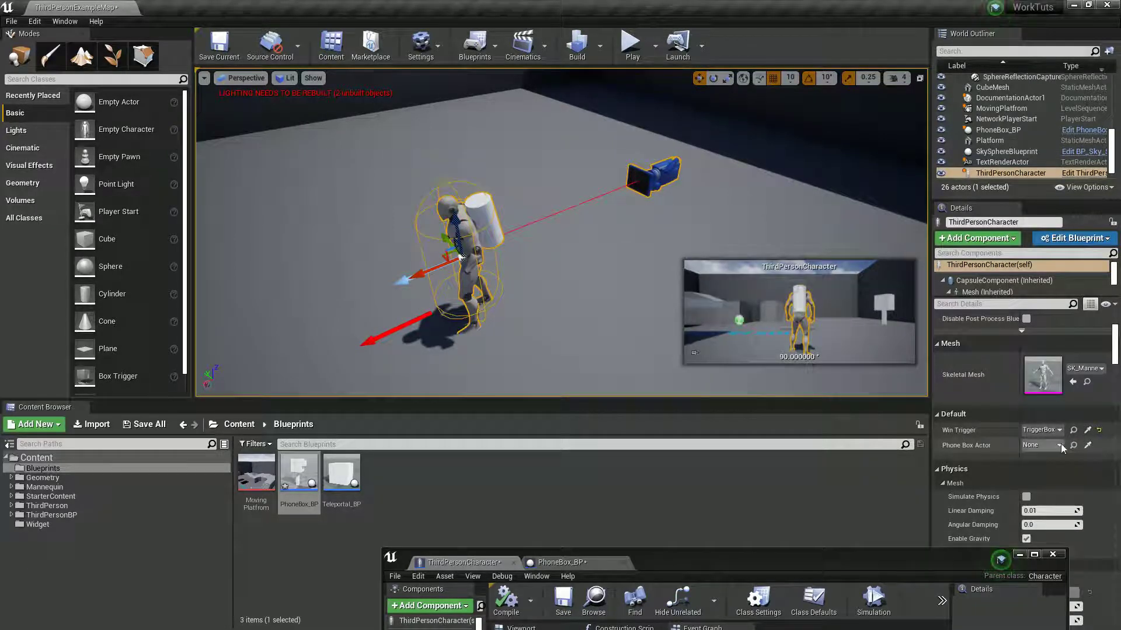
right_click_drag(455, 225, 344, 158)
scroll(274, 168, "up", 5)
left_click(1087, 446)
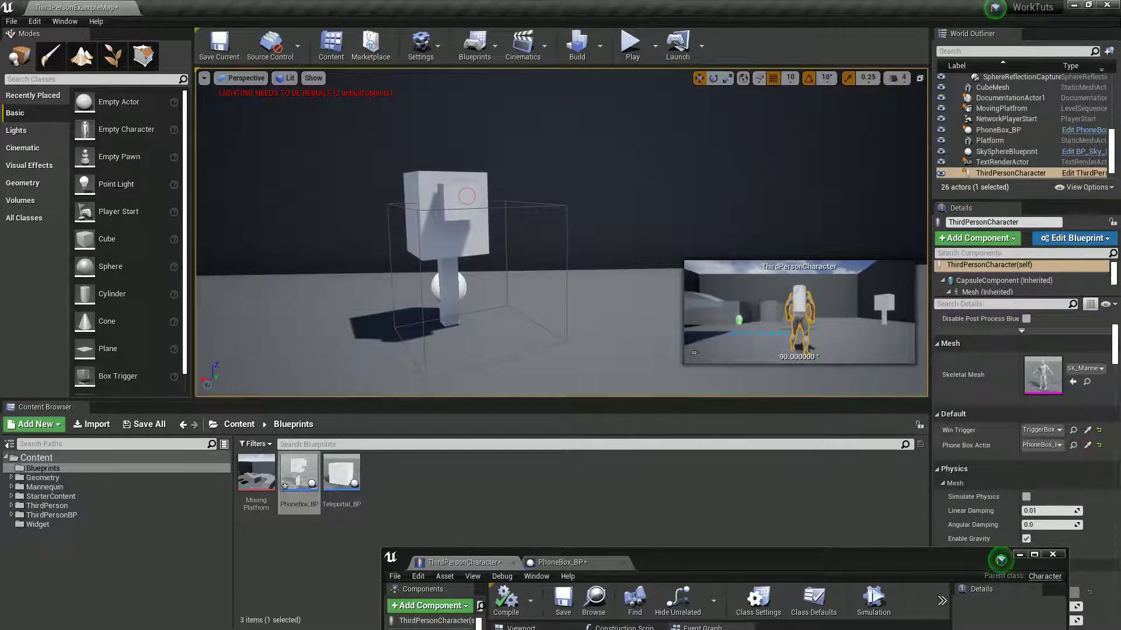
left_click(219, 42)
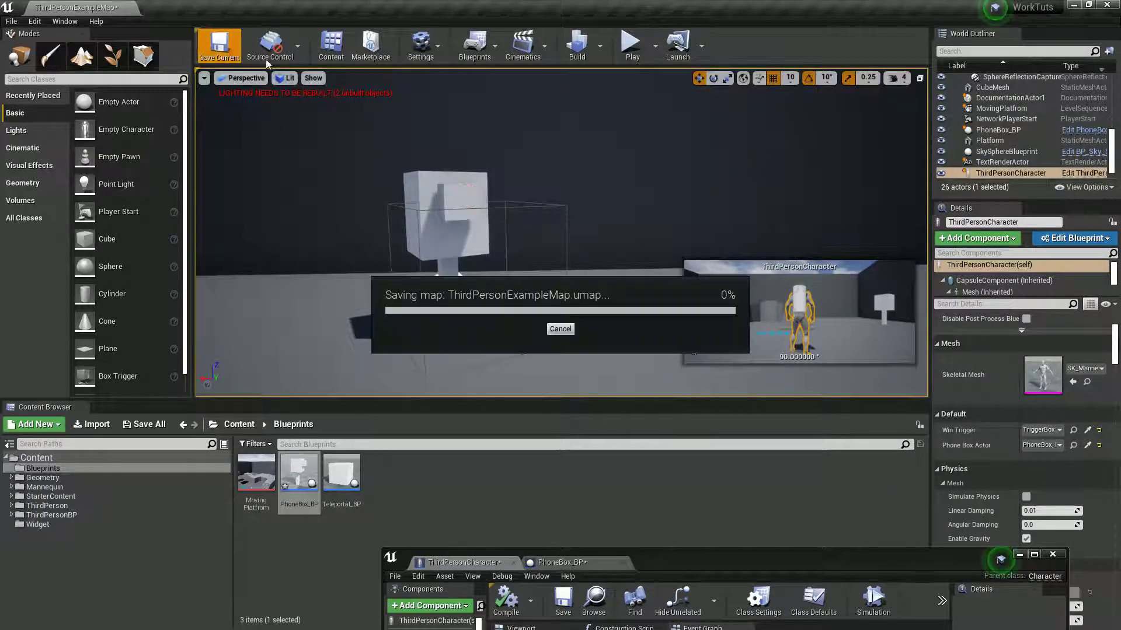
Step: Play the level again and walk into the phone box's collision area to check the printed message
left_click(630, 46)
key("w")
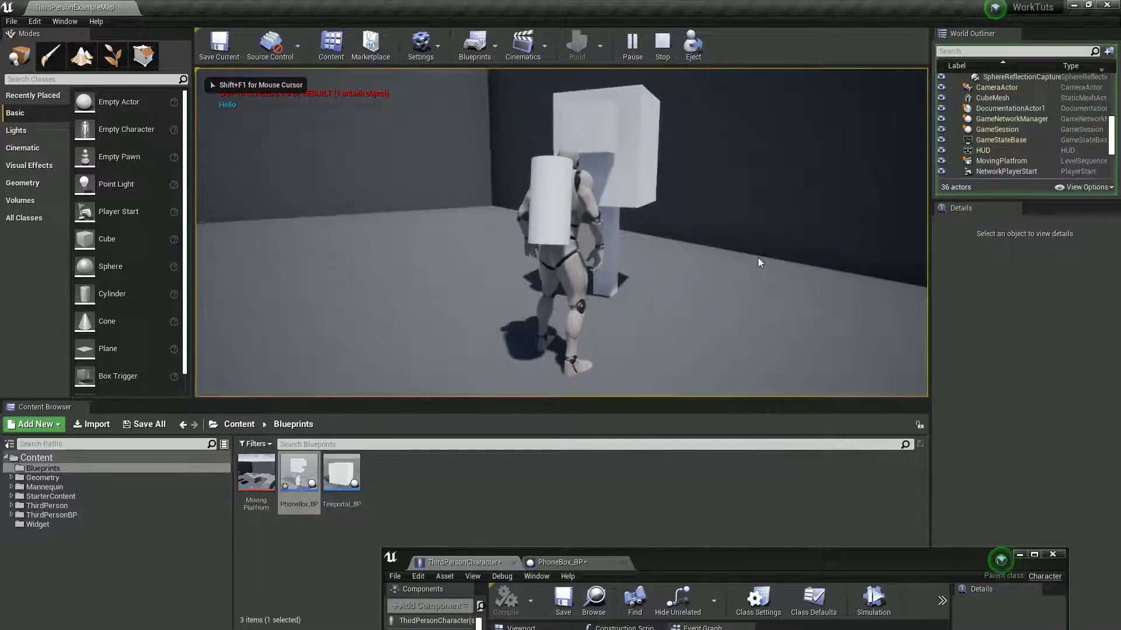
key("Escape")
Step: Line up the Print String node with the PhoneBoxActor overlap event in the character's Event Graph
double_click(747, 554)
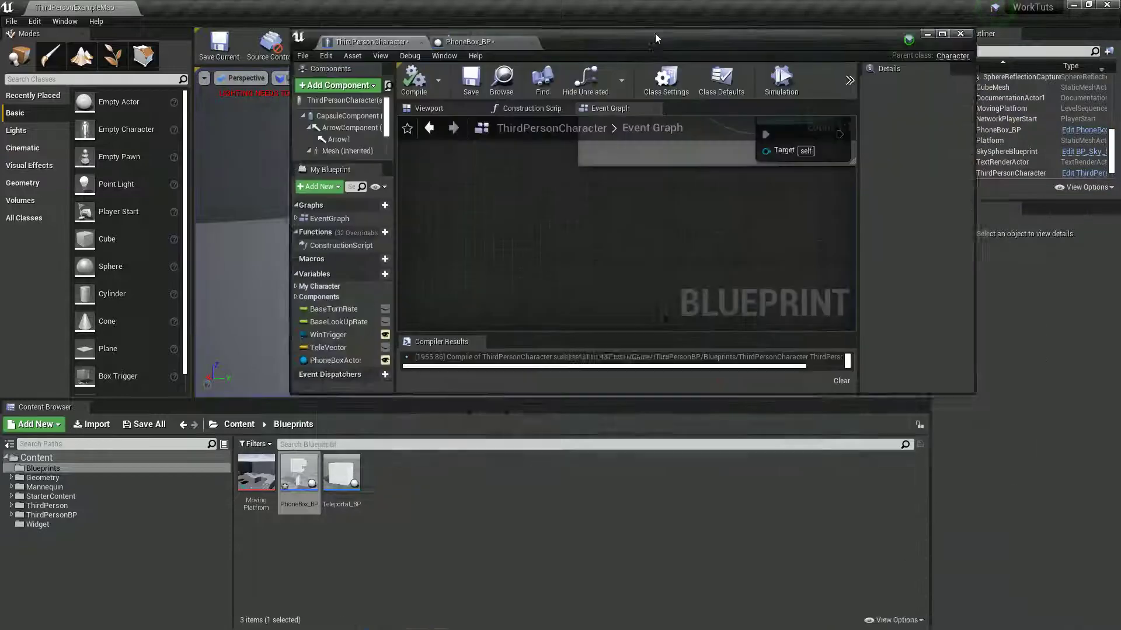
left_click_drag(599, 358, 615, 340)
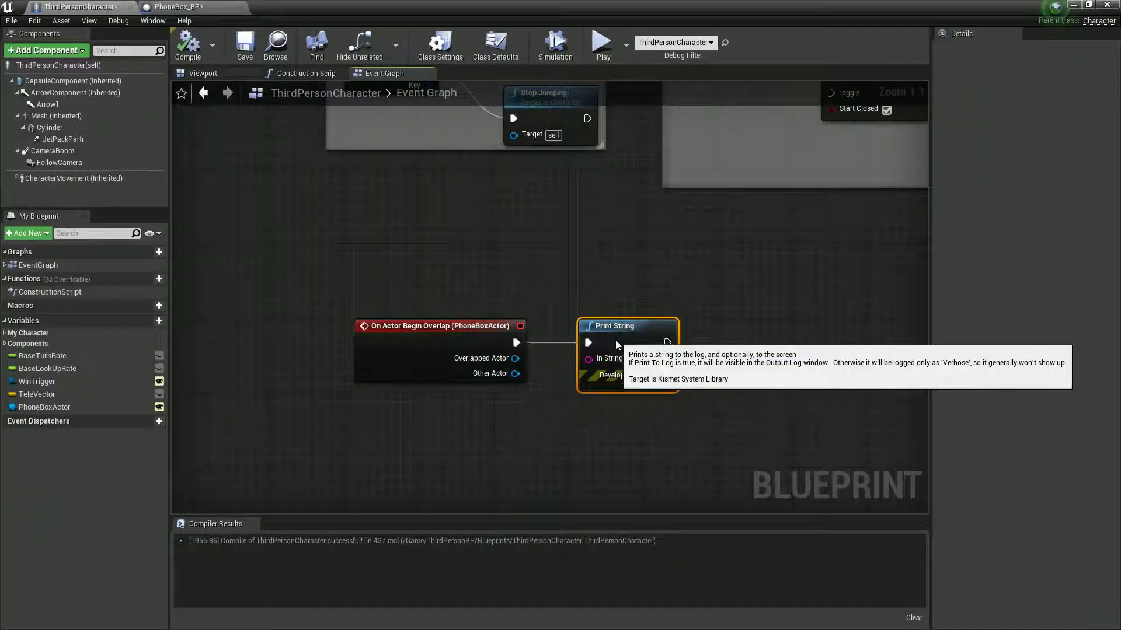
Step: Import the sound file "batty theme 1.wav" into the Blueprints content folder
left_click_drag(484, 3, 691, 59)
left_click(507, 501)
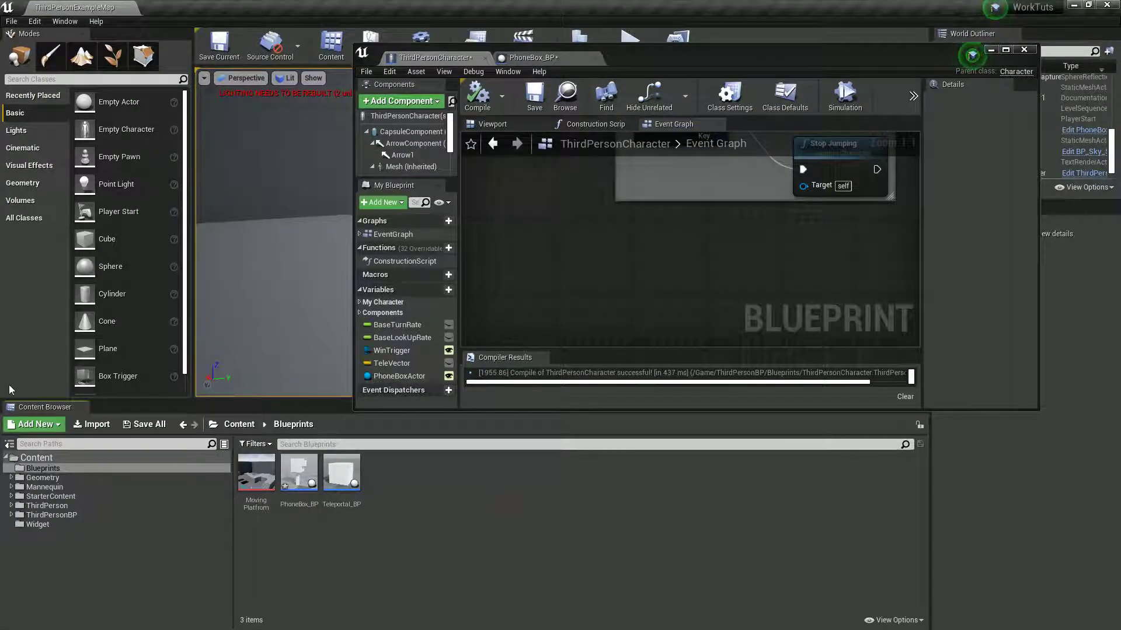
left_click(92, 424)
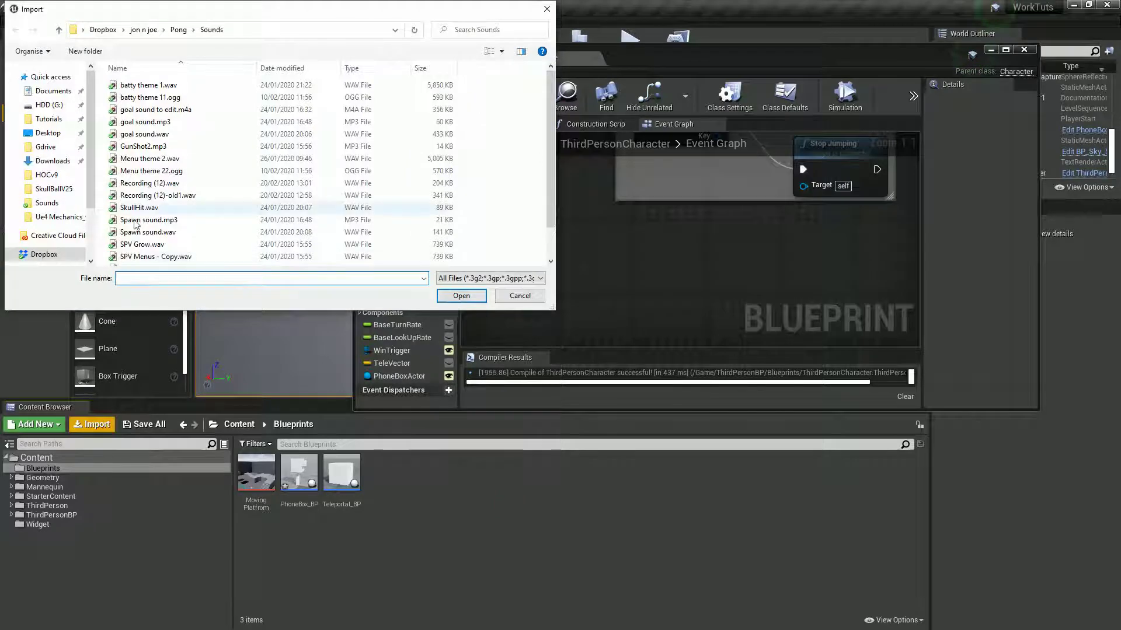
double_click(161, 89)
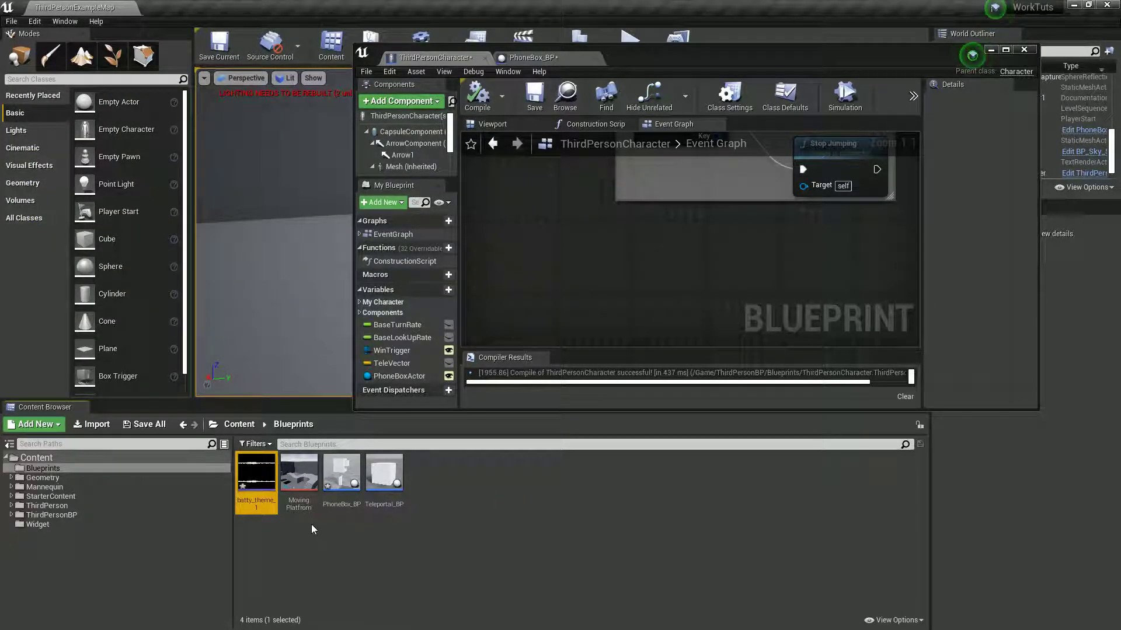
Step: Open the batty_theme_1 sound wave's settings in a maximized editor window
mouse_move(250, 507)
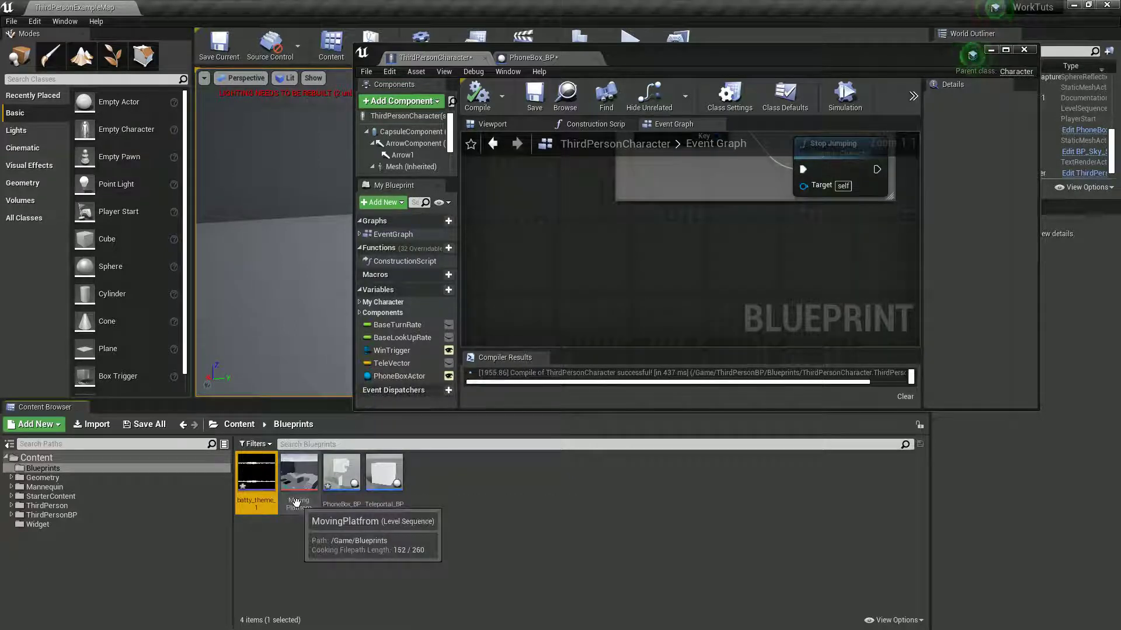
double_click(249, 512)
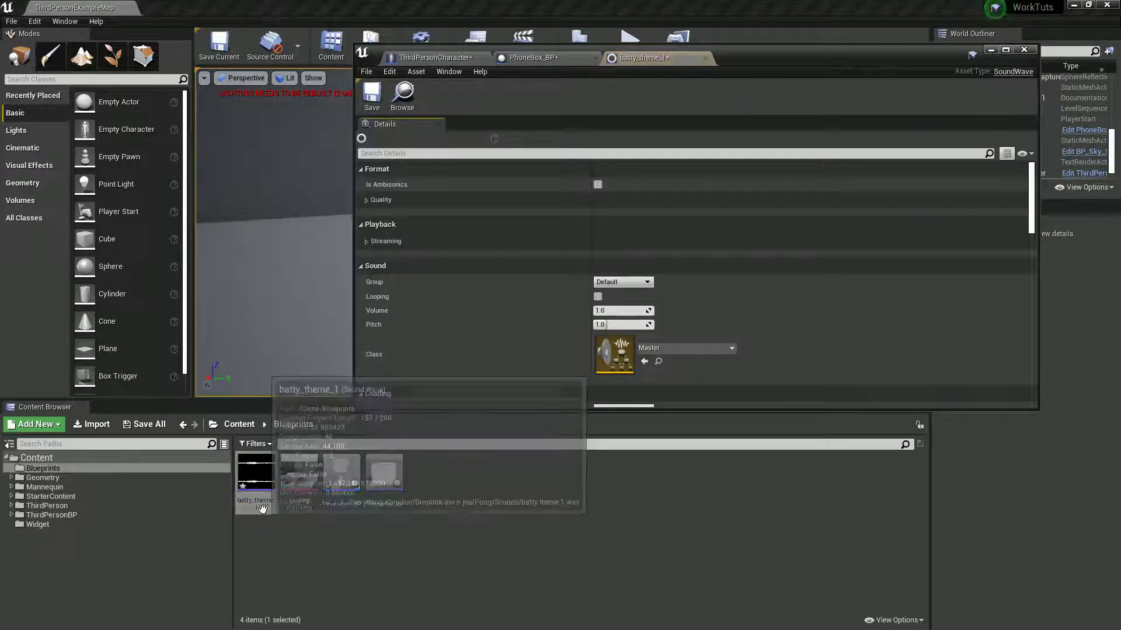
double_click(749, 56)
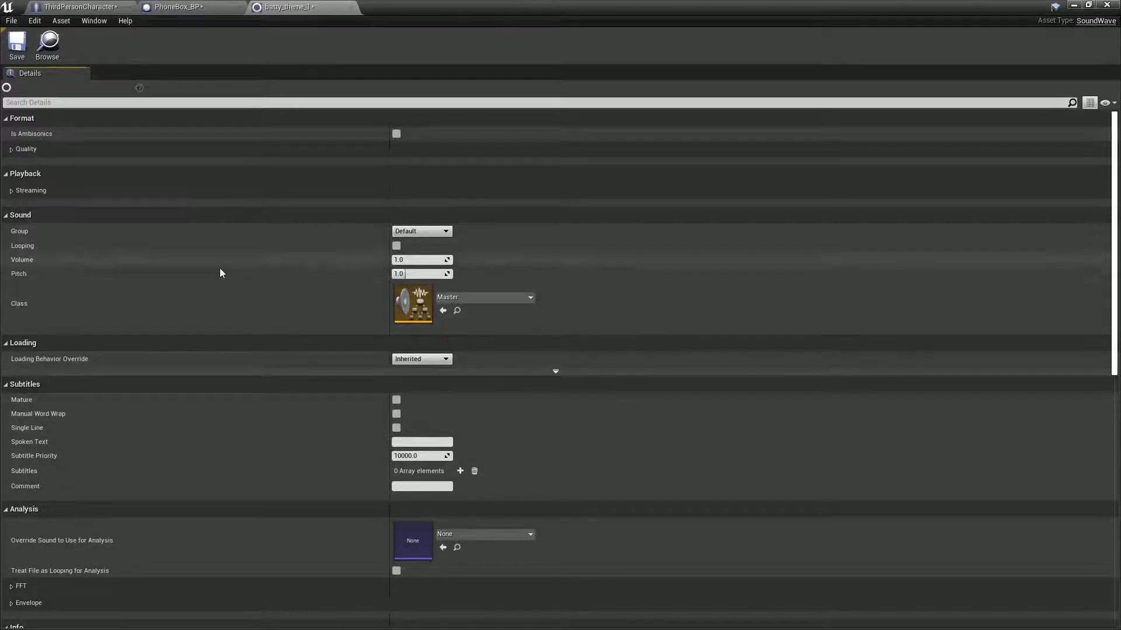
Step: Try the Looping option on the batty_theme_1 sound wave
left_click(397, 247)
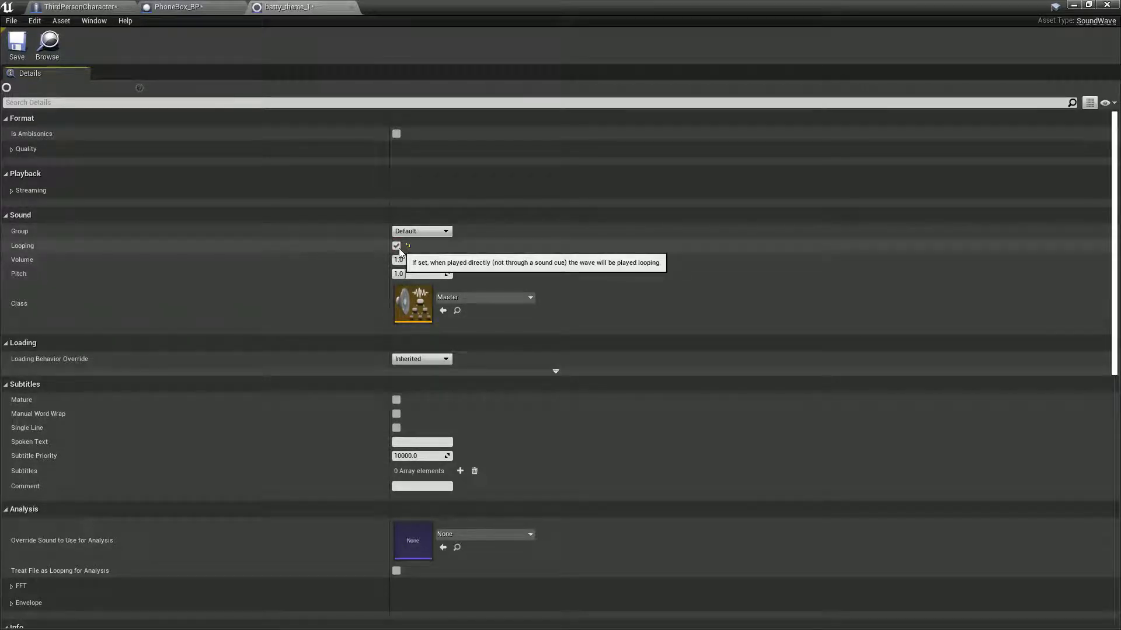
scroll(173, 481, "down", 1)
scroll(174, 482, "up", 1)
Step: Create a Sound Attenuation asset in the Blueprints content folder, keeping its default name
left_click_drag(474, 4, 517, 30)
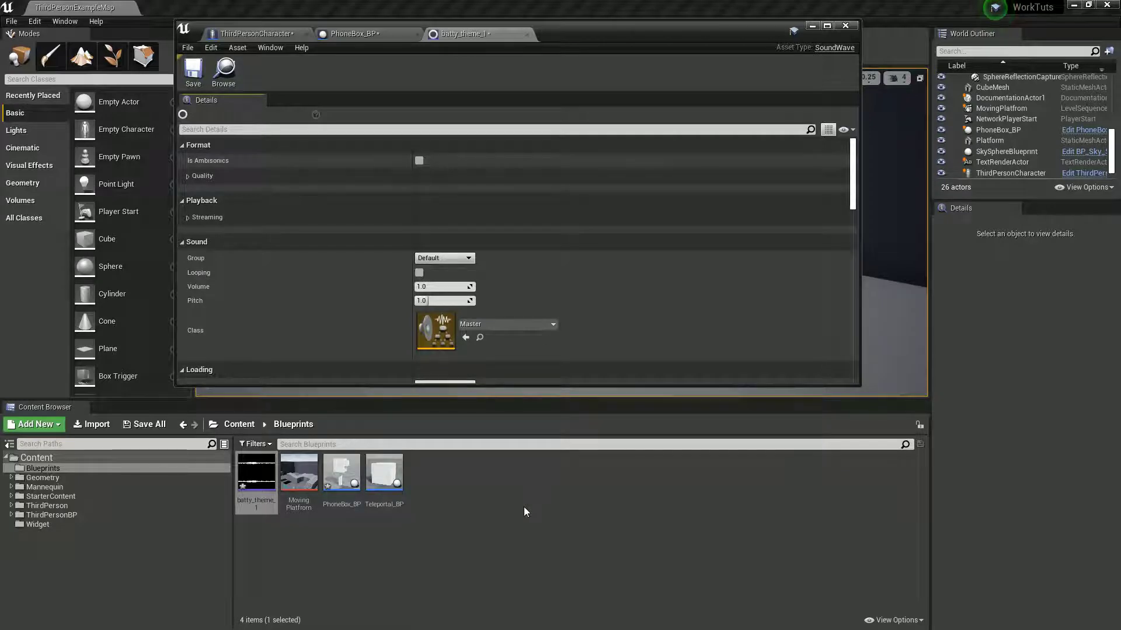
right_click(445, 494)
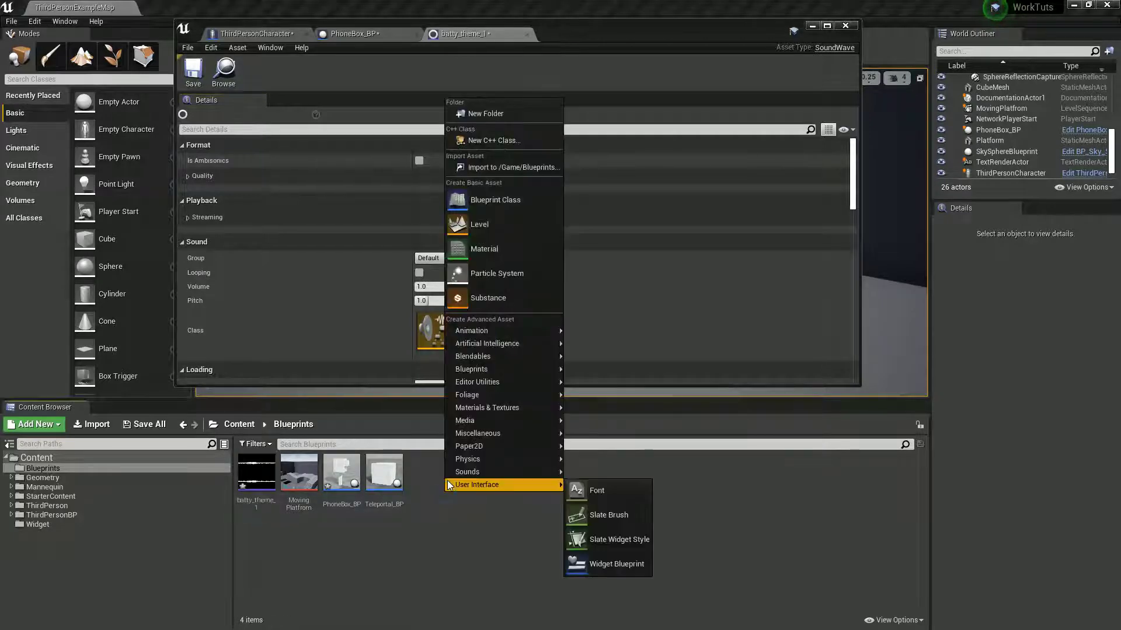
mouse_move(560, 473)
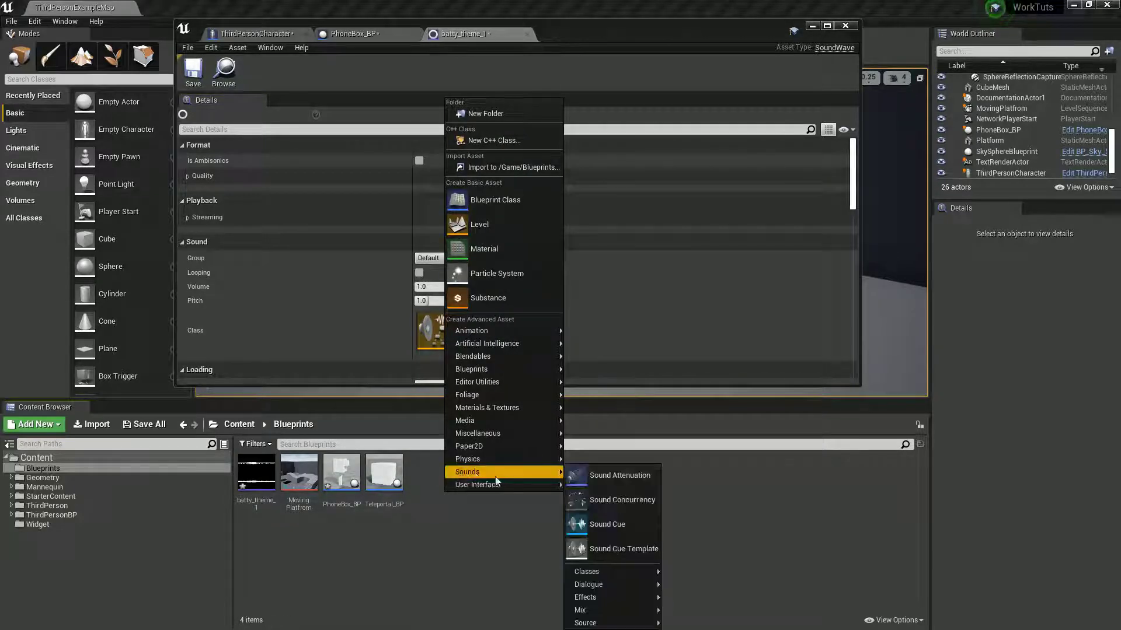
left_click(600, 478)
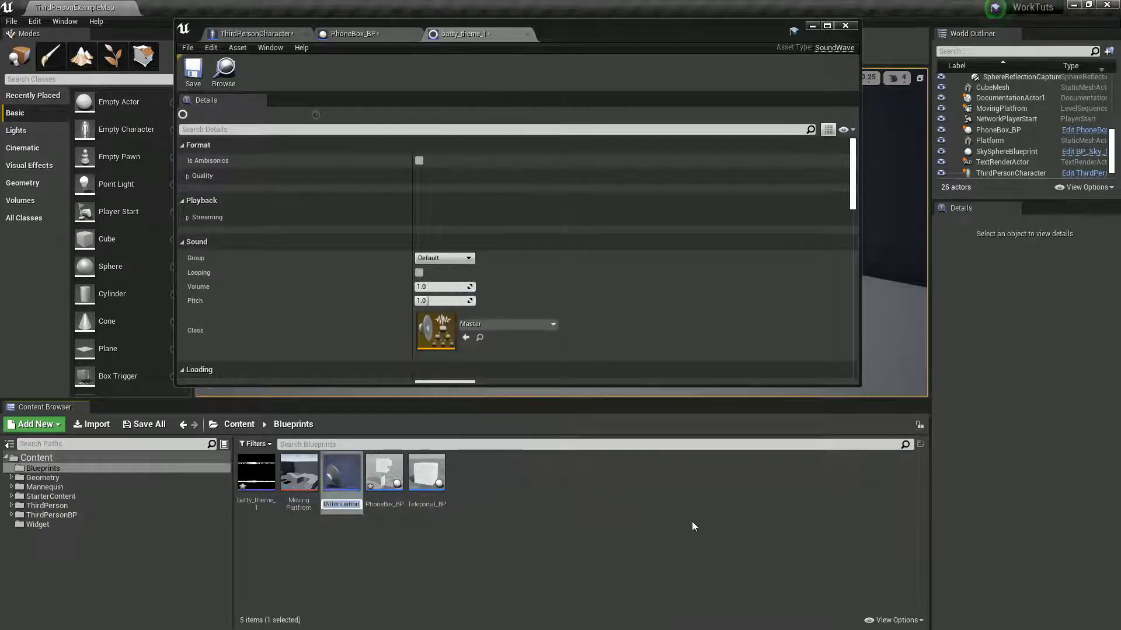
key("Return")
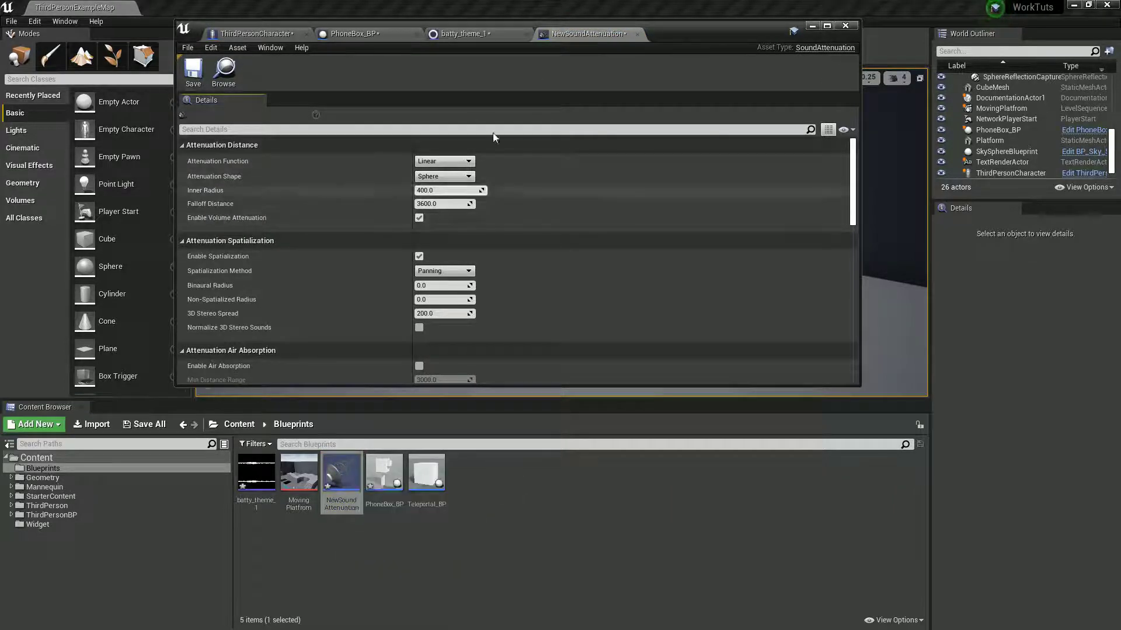
Step: Set the new sound attenuation's Falloff Distance to 1400 and save the asset
double_click(685, 34)
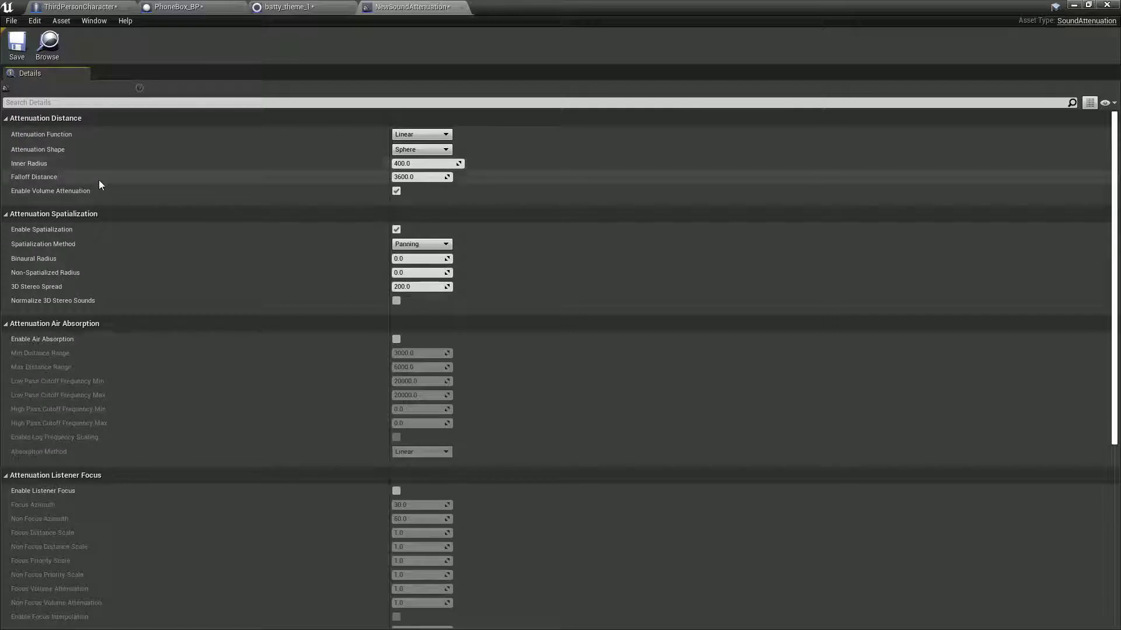
left_click_drag(420, 176, 467, 177)
left_click(423, 177)
type("1400")
left_click(16, 43)
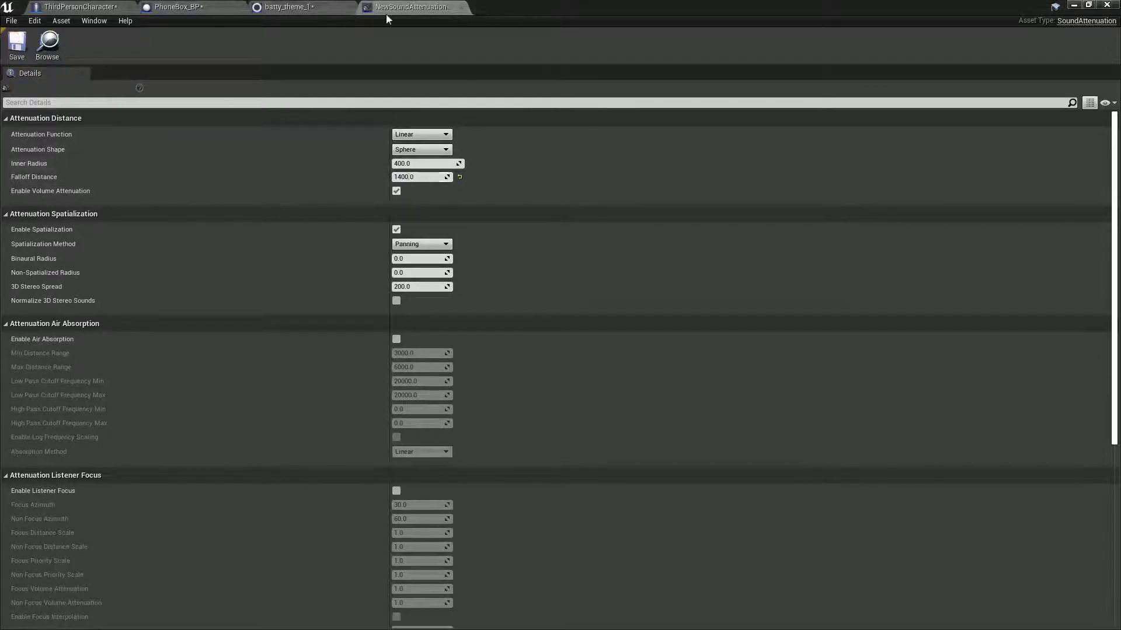
Step: Check the assets available for the batty_theme_1 sound wave's Attenuation Settings and shrink the editor window to uncover the content browser
left_click(318, 7)
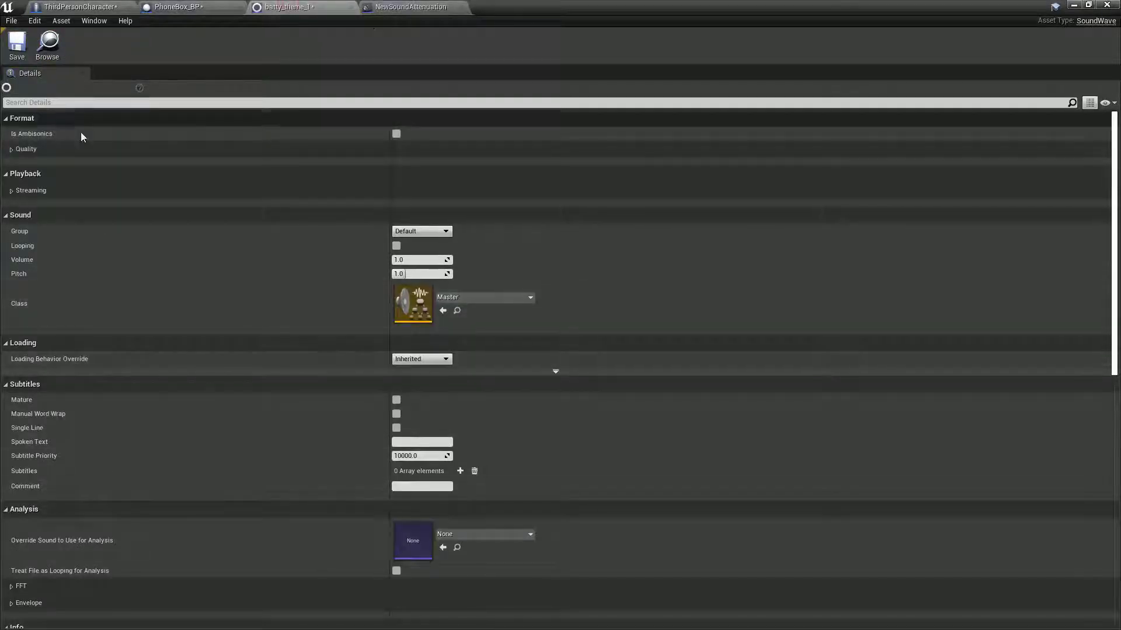
scroll(586, 443, "down", 5)
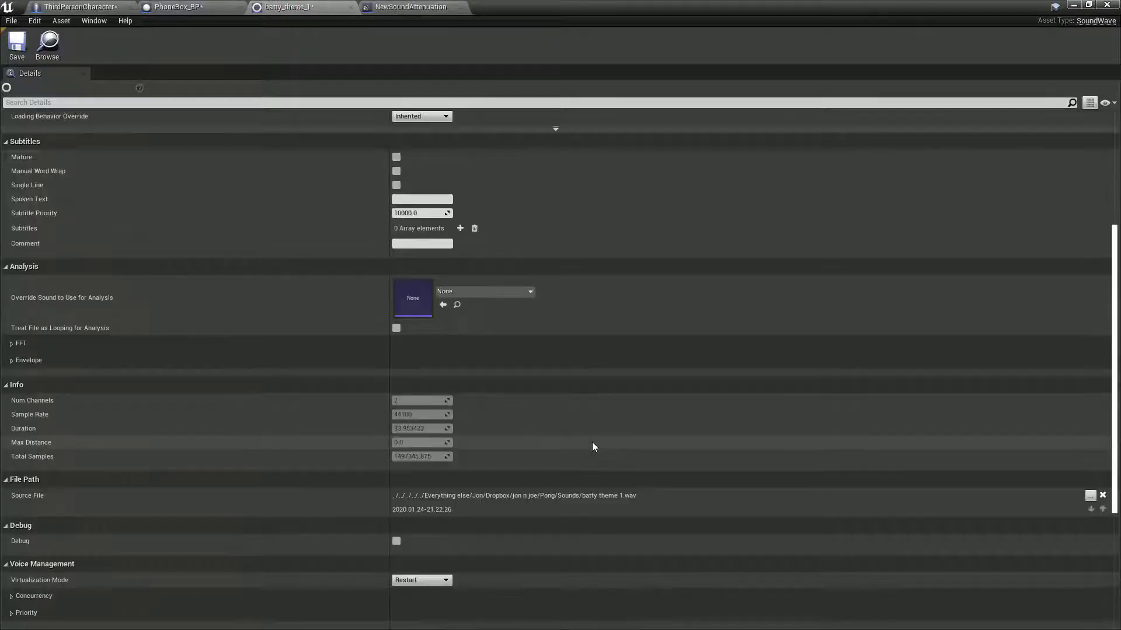
scroll(593, 444, "down", 3)
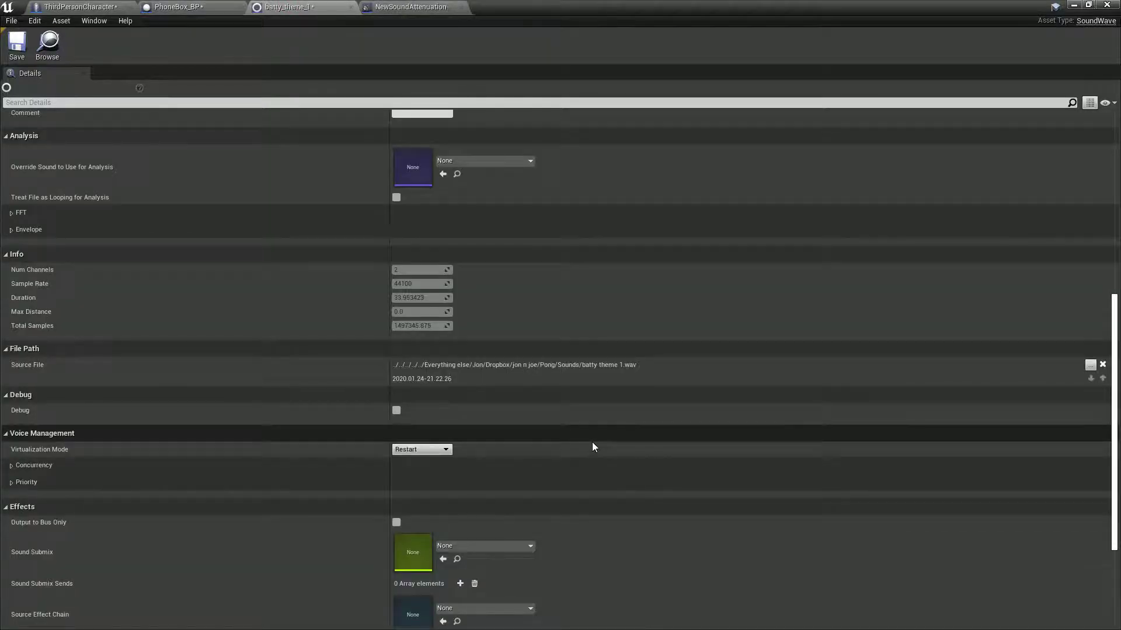
scroll(593, 446, "down", 4)
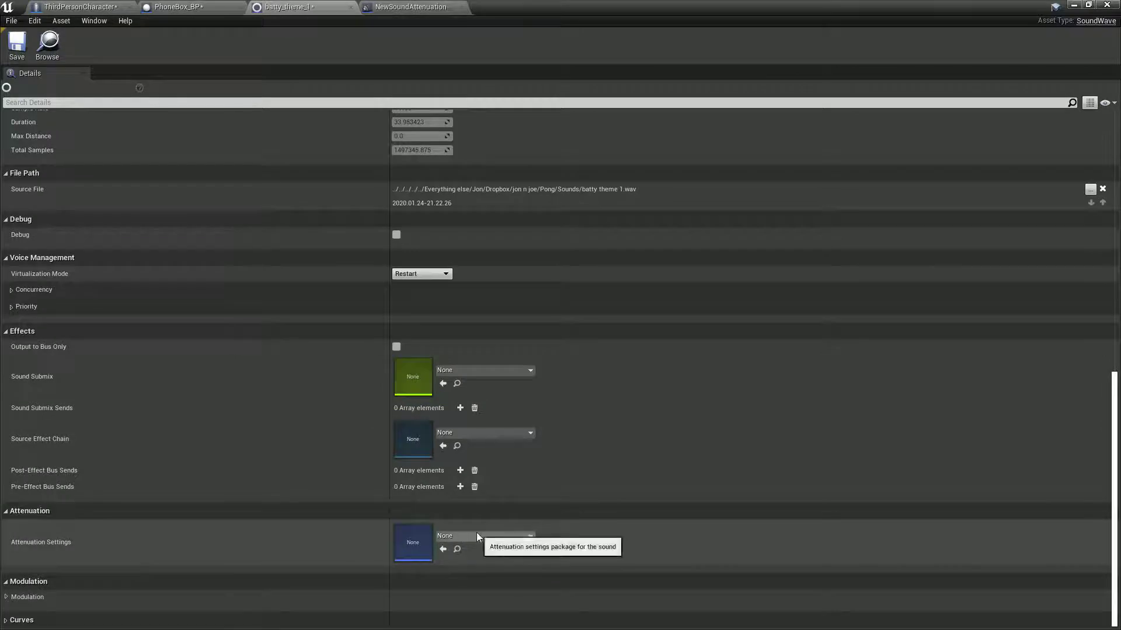
left_click(476, 534)
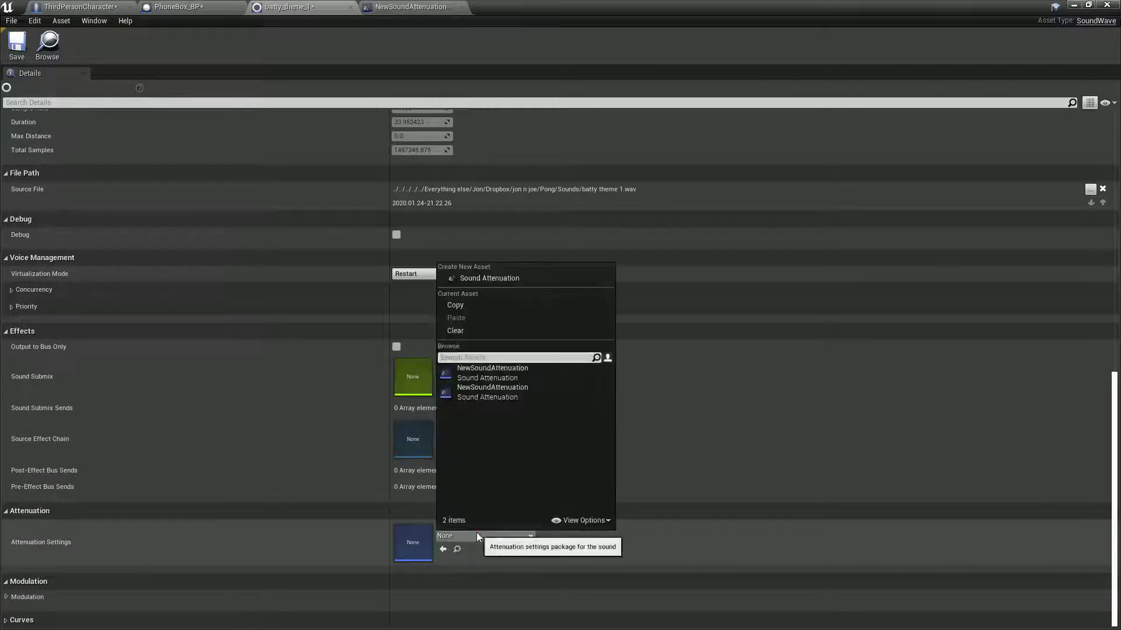
double_click(515, 8)
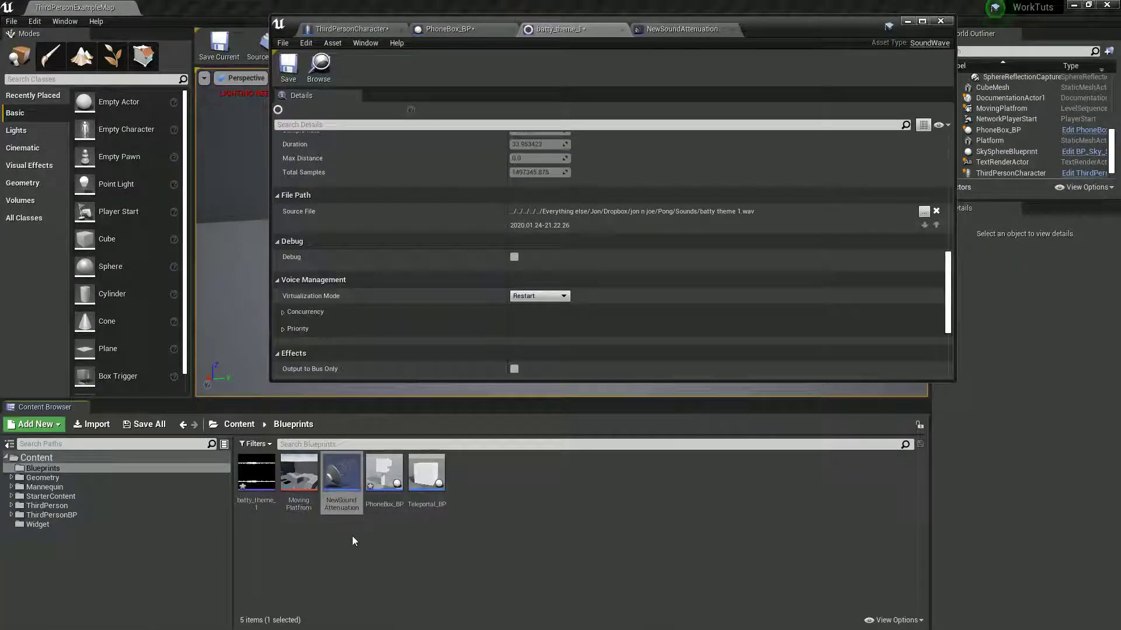
Step: Rename the new sound attenuation asset in the Blueprints folder as PhoneAttenuation
left_click(344, 493)
left_click(347, 501)
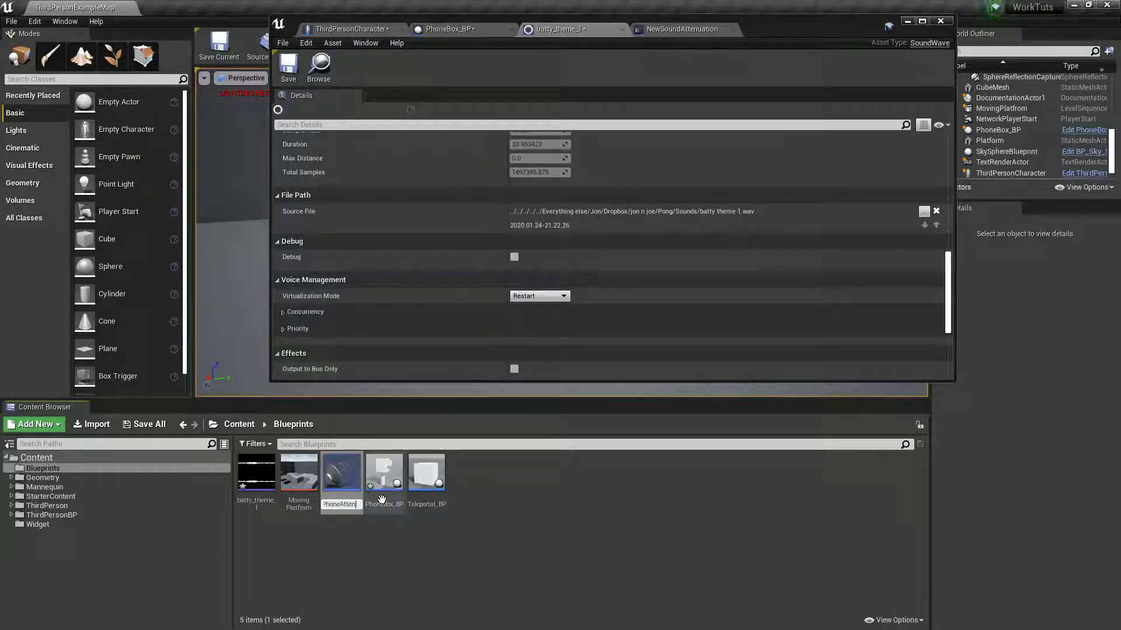
type("PhoneAttenuation")
key("Return")
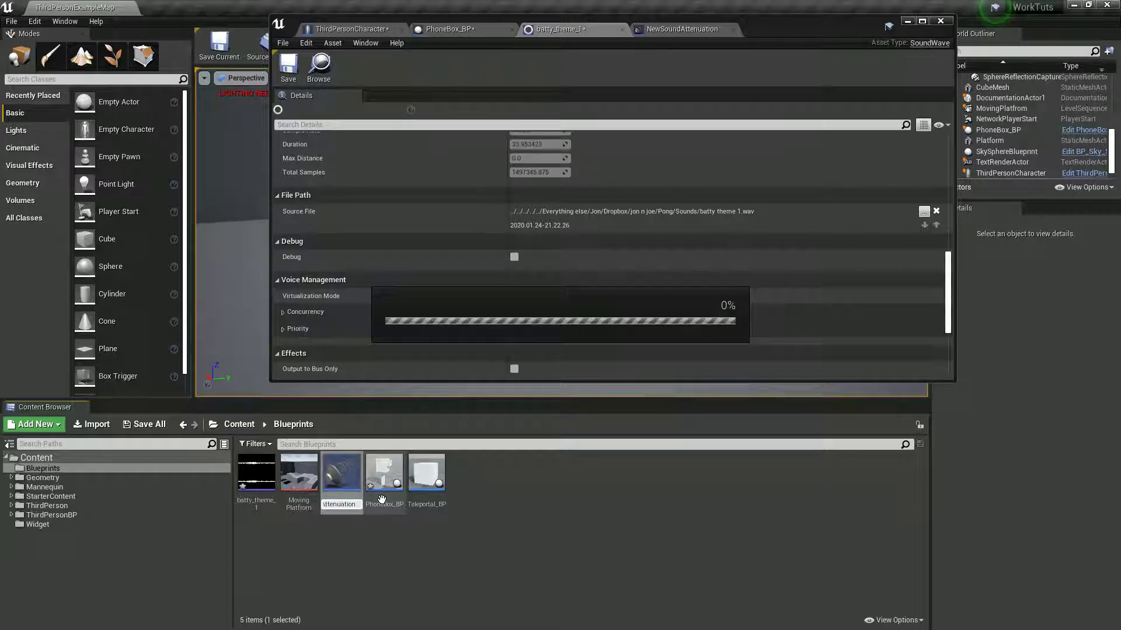
Step: Assign PhoneAttenuation to the batty_theme_1 sound wave's Attenuation Settings and save the sound wave
scroll(478, 242, "down", 5)
left_click_drag(341, 474, 532, 295)
left_click(288, 65)
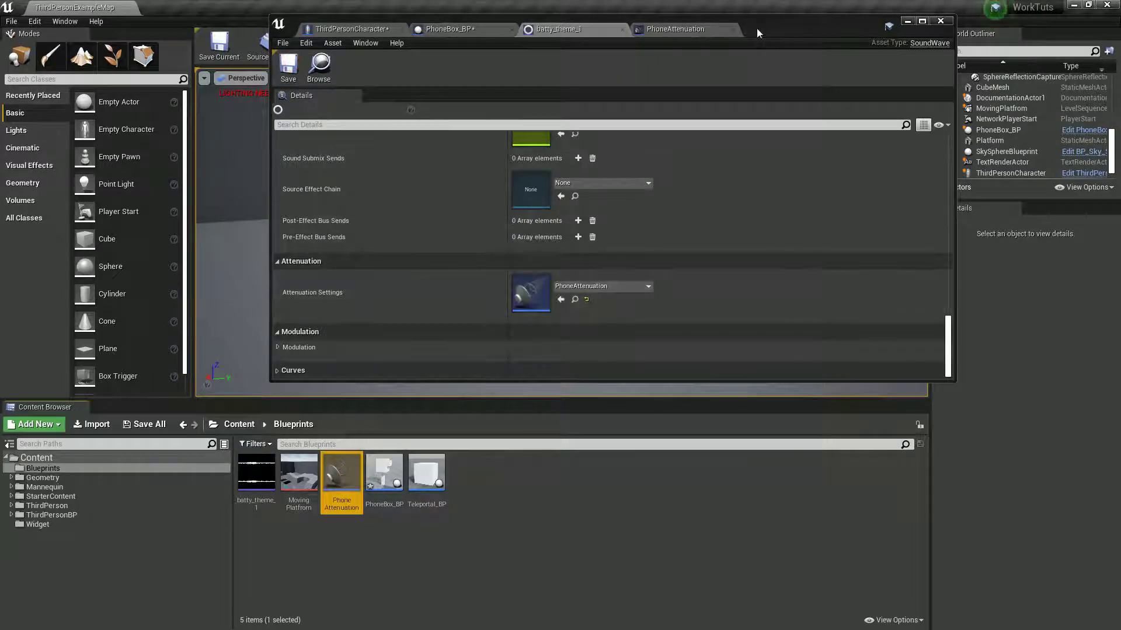
Step: Move the asset editor window aside, try placing batty_theme_1 in the level to view its attenuation range, and delete the placed sound
left_click_drag(756, 28, 933, 560)
key("s")
right_click_drag(562, 234, 507, 233)
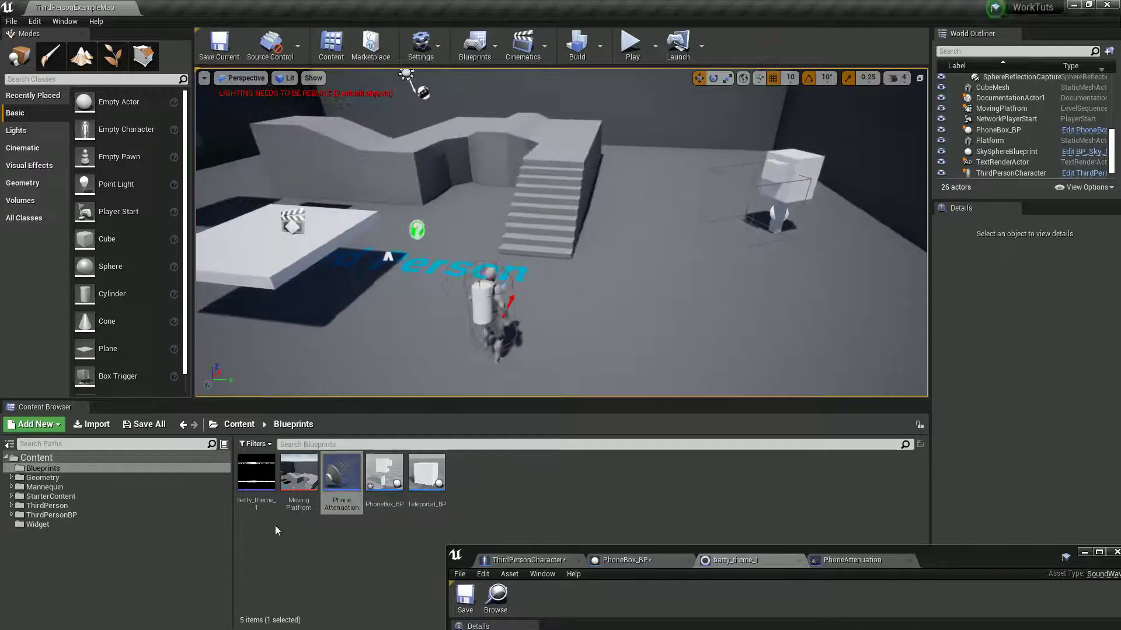
left_click_drag(256, 474, 643, 267)
key("s")
right_click_drag(644, 267, 679, 261)
key("w")
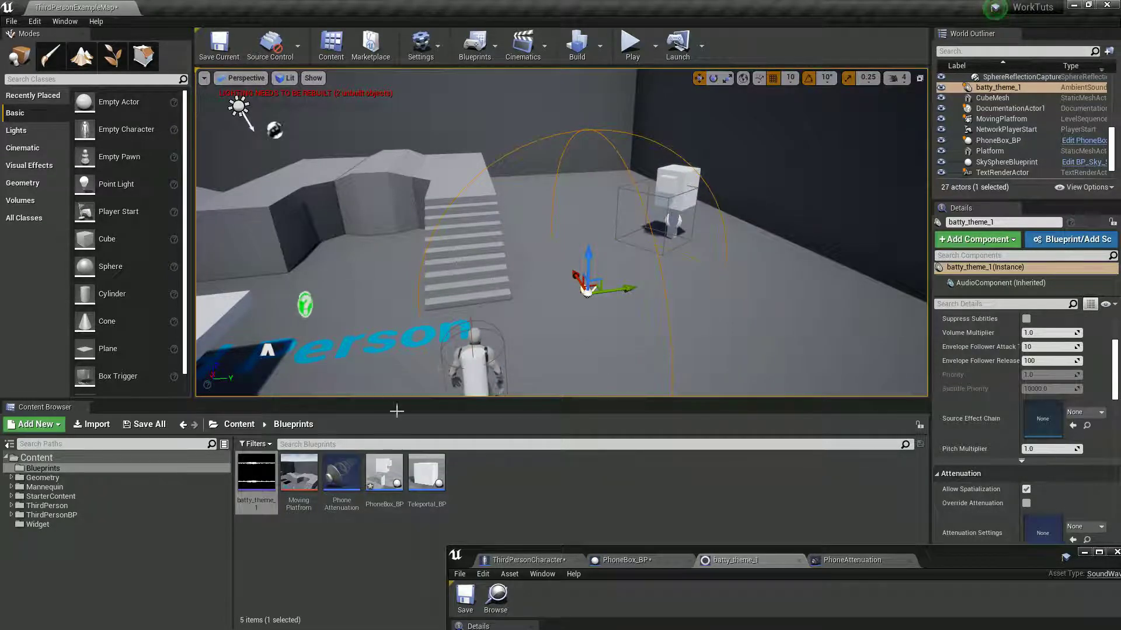
key("Delete")
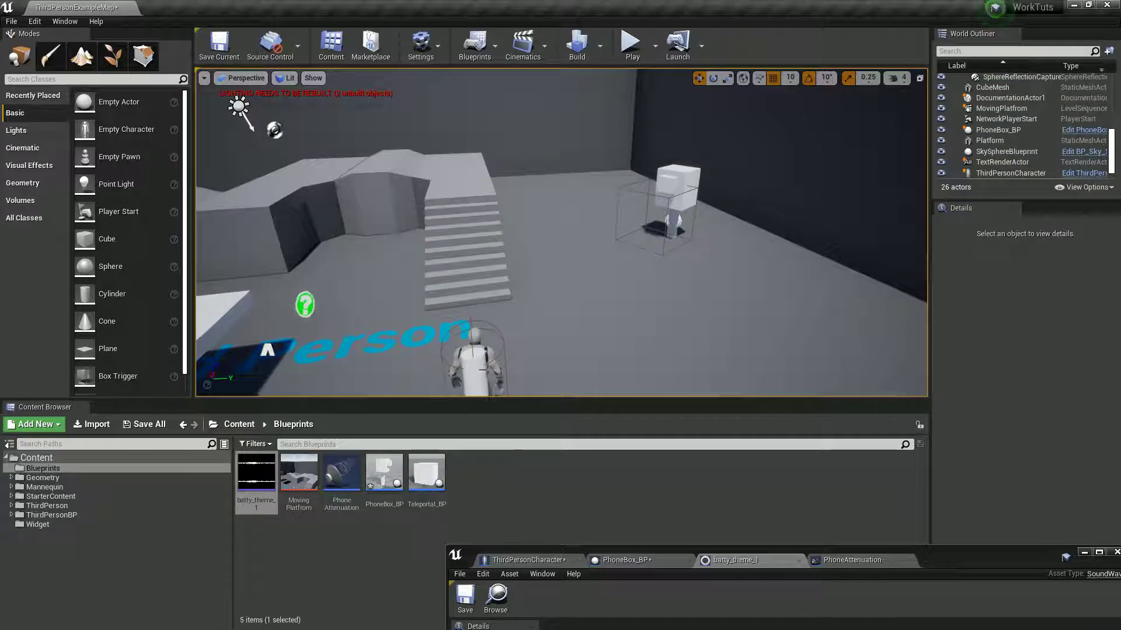
Step: Open the ThirdPersonCharacter Blueprint in a maximized window and delete the Print String node from the phone box overlap event
left_click(1009, 173)
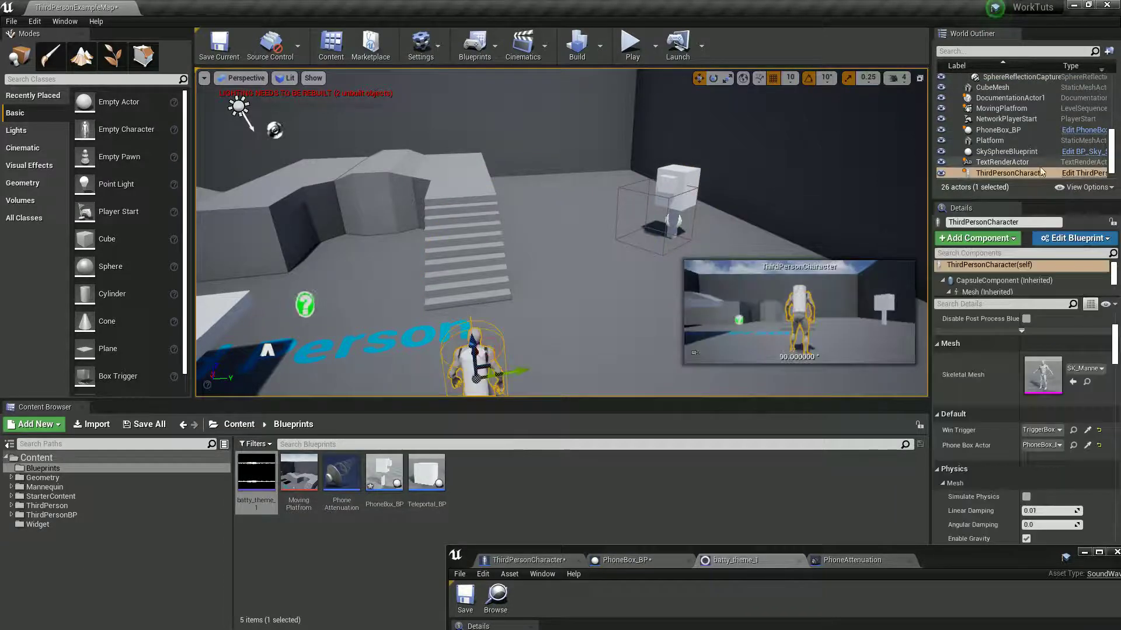
left_click(1075, 173)
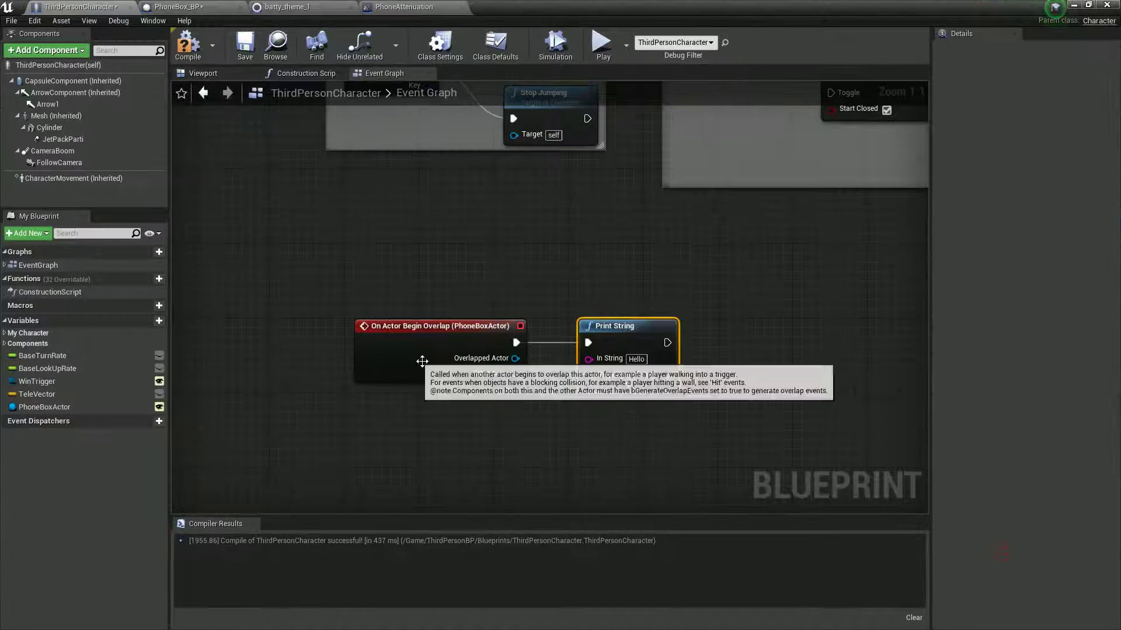
right_click_drag(563, 437, 488, 448)
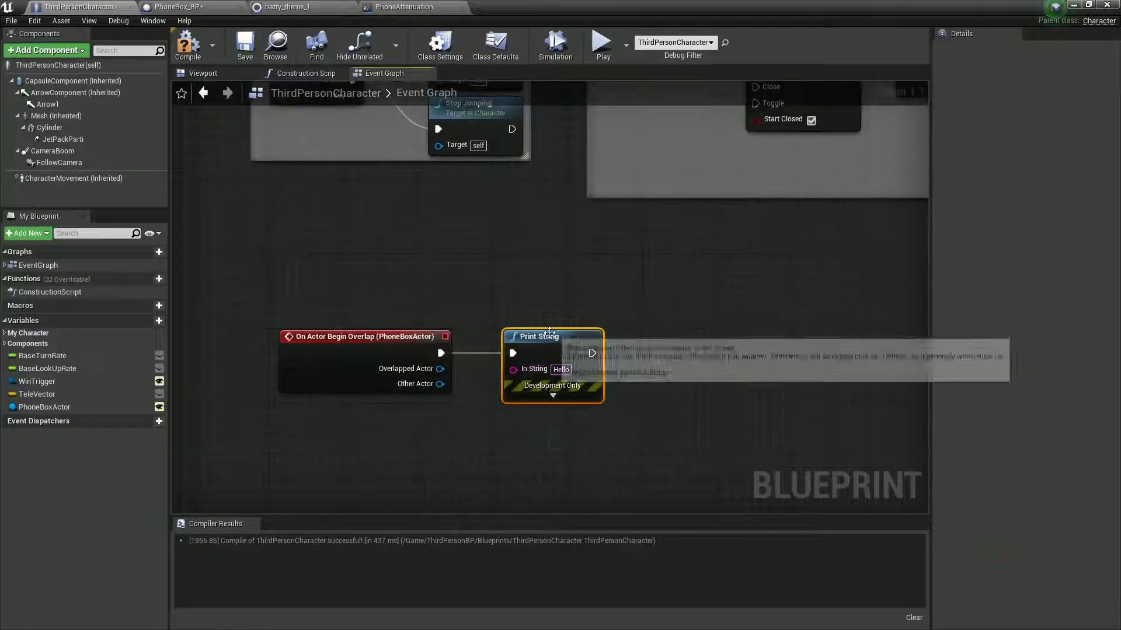
key("Delete")
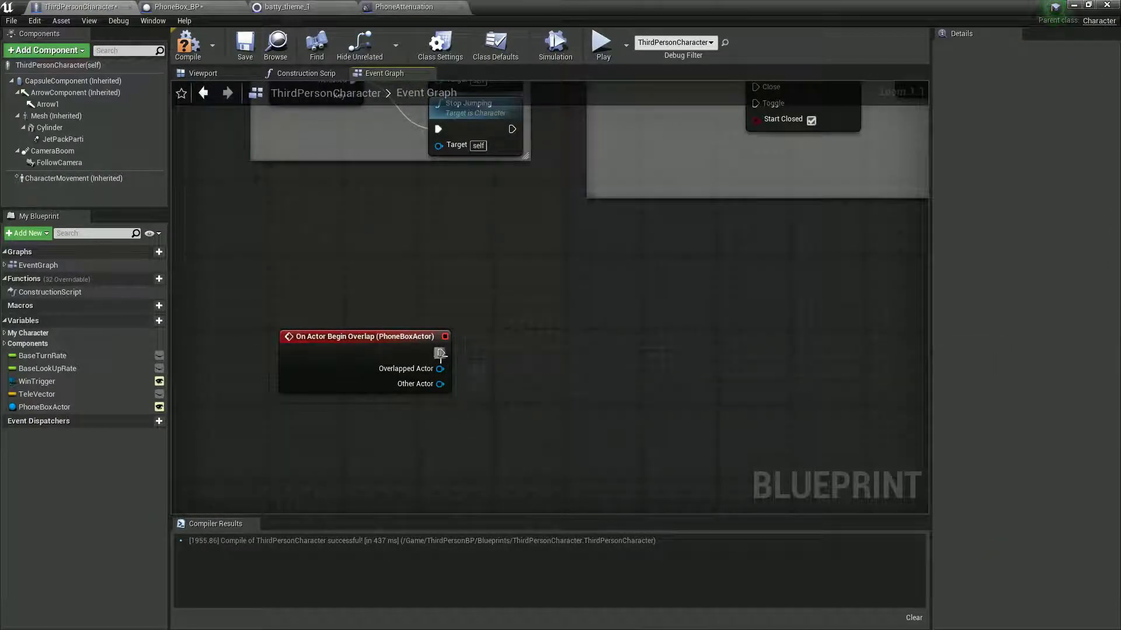
left_click_drag(440, 353, 486, 387)
left_click_drag(403, 340, 416, 374)
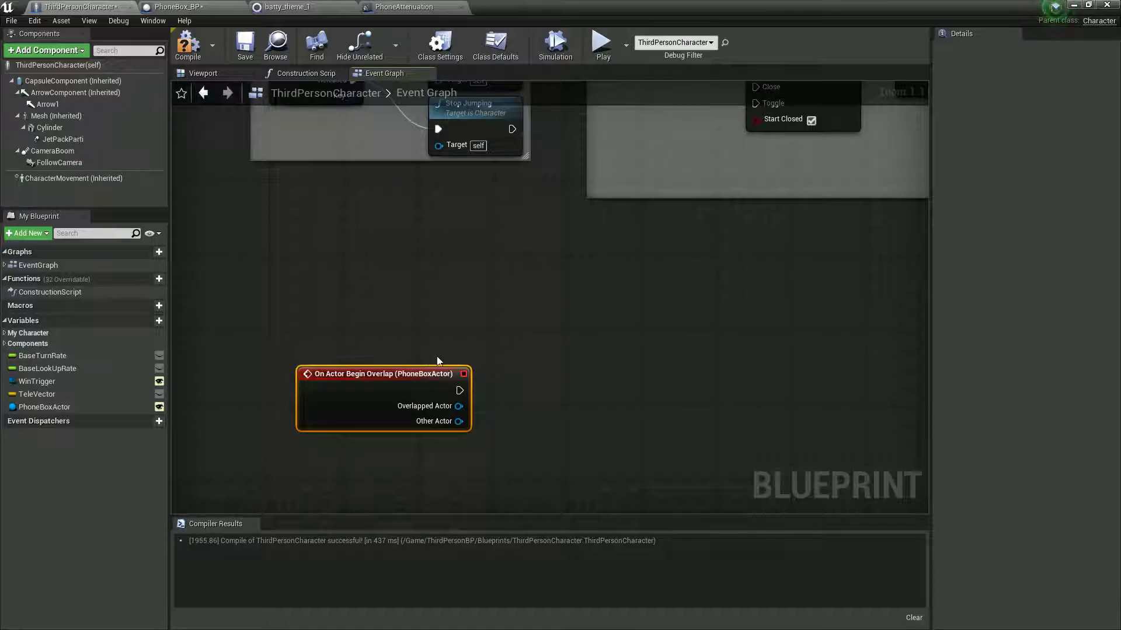
left_click_drag(421, 412, 430, 394)
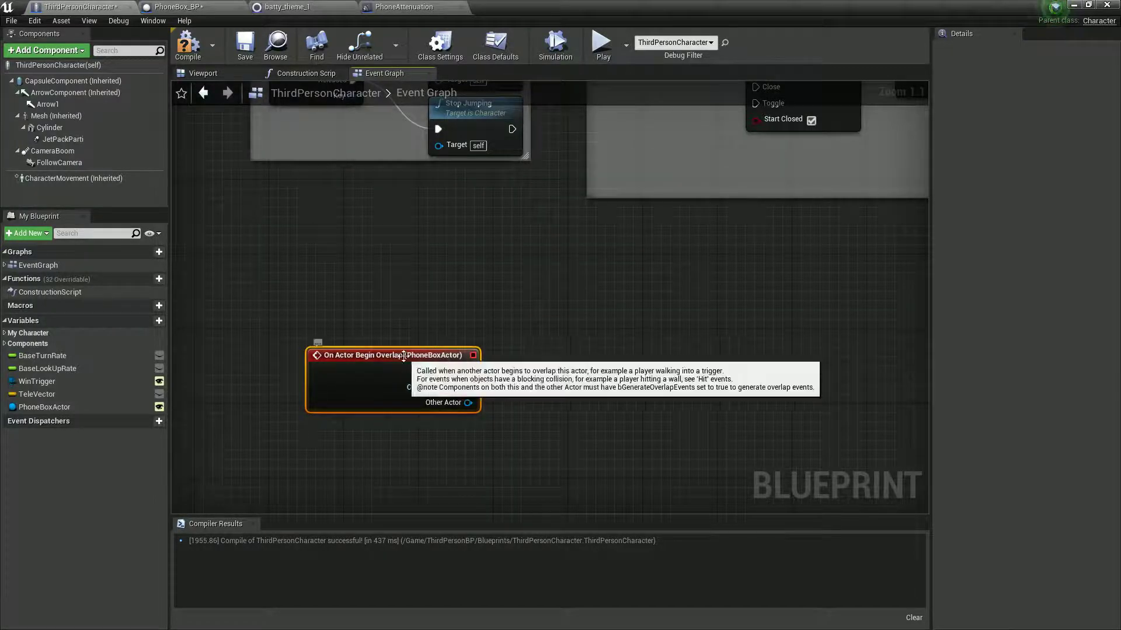
left_click_drag(402, 356, 393, 356)
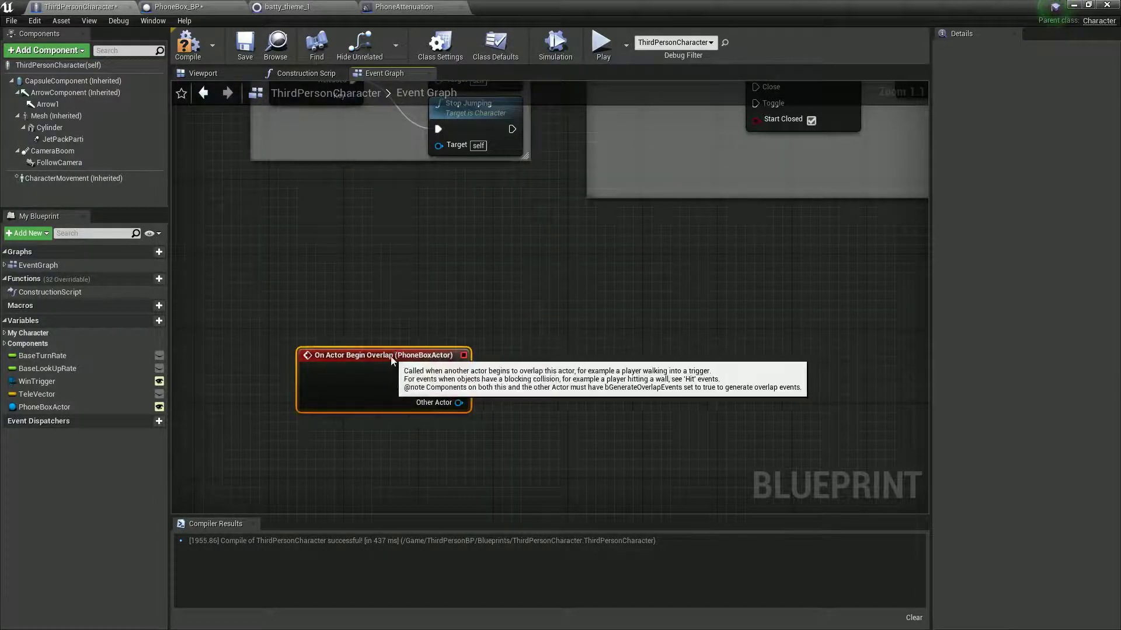
Step: Add an On Actor End Overlap event for PhoneBoxActor and place it directly below the On Actor Begin Overlap event
left_click(44, 408)
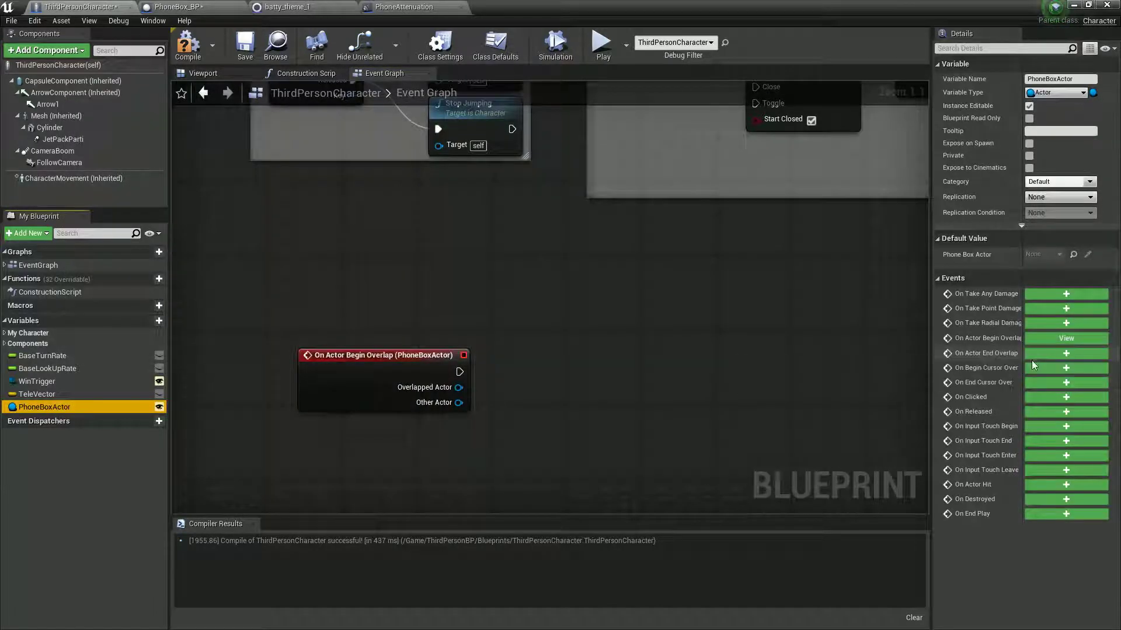
left_click(1066, 353)
scroll(704, 314, "down", 3)
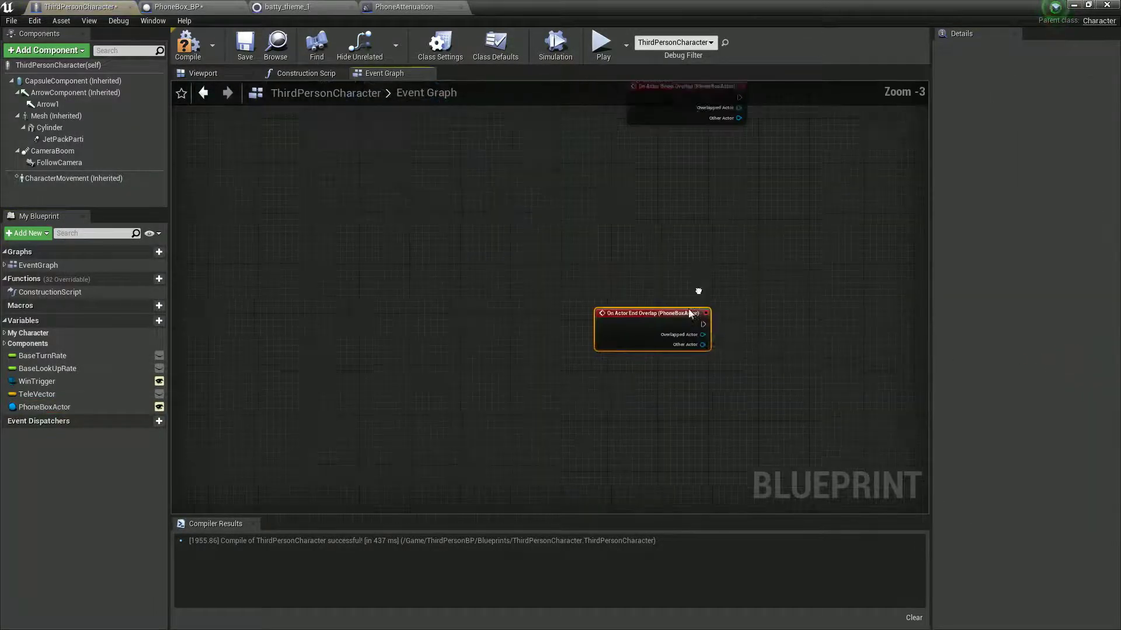
right_click_drag(703, 291, 643, 413)
left_click_drag(631, 434, 667, 270)
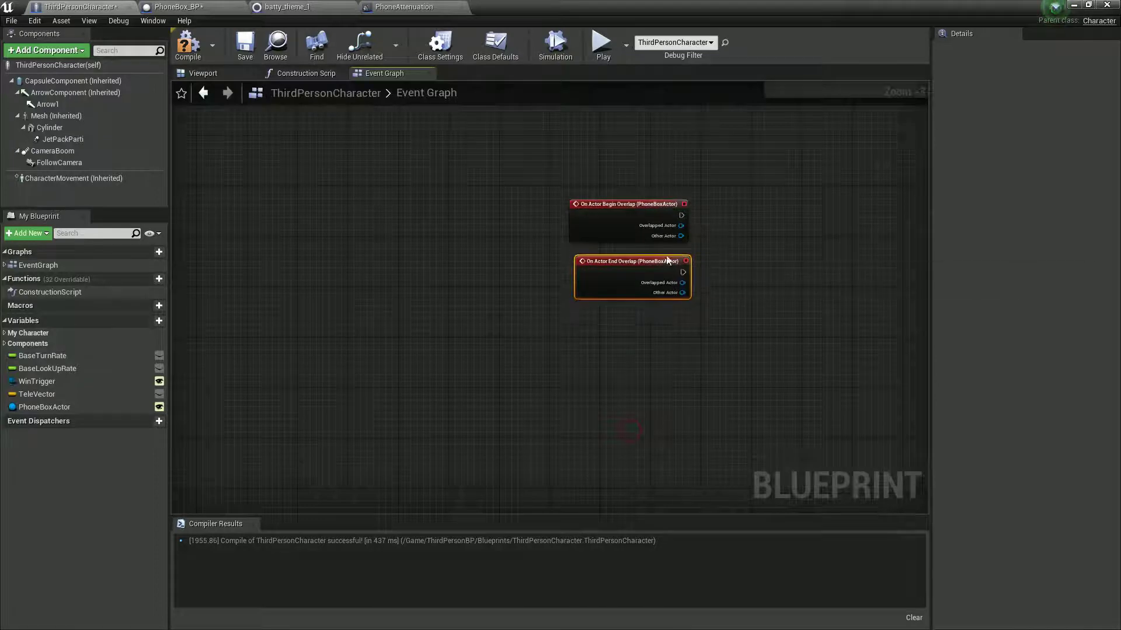
scroll(706, 251, "up", 3)
right_click_drag(708, 242, 591, 361)
left_click_drag(591, 360, 581, 361)
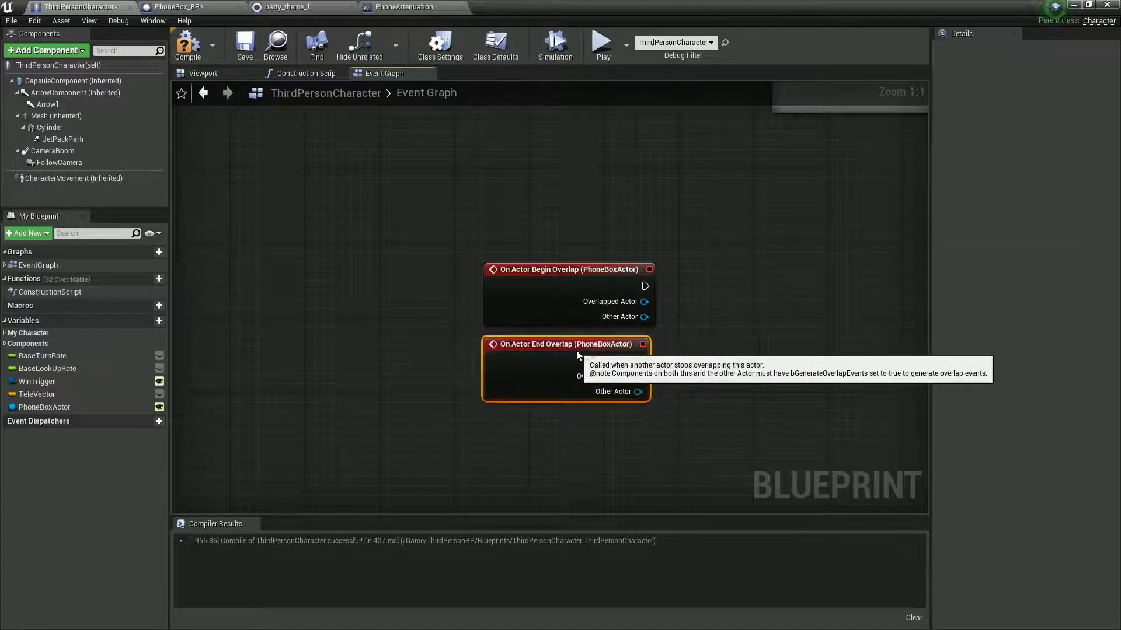
Step: Create a Boolean variable named InRange in the character Blueprint and compile it
left_click(146, 321)
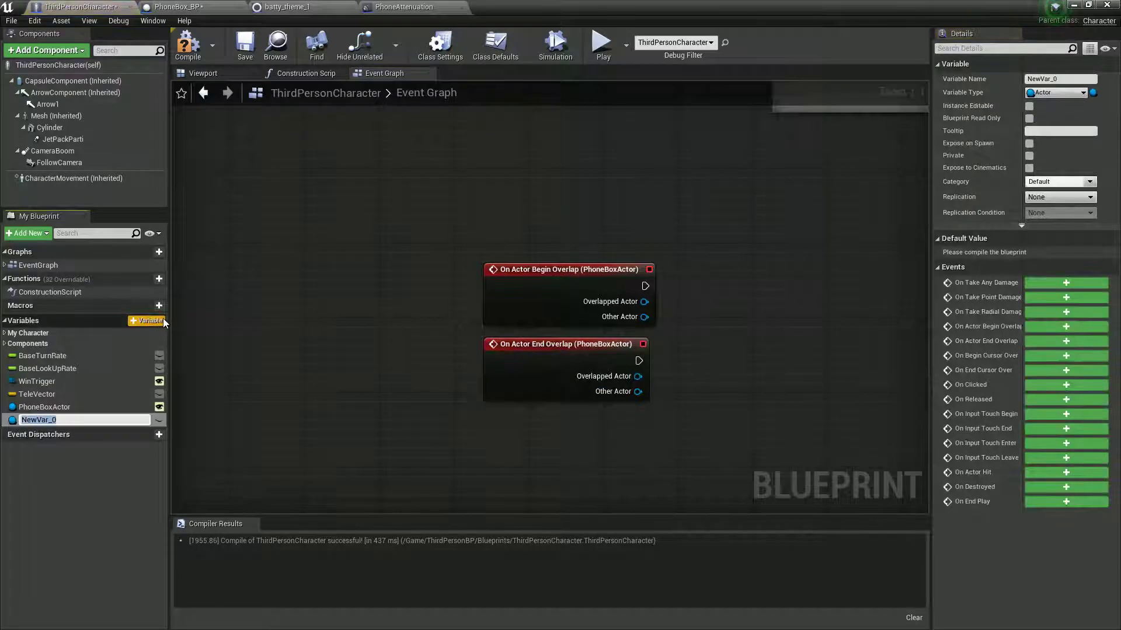
type("InRange")
key("Return")
left_click(1070, 94)
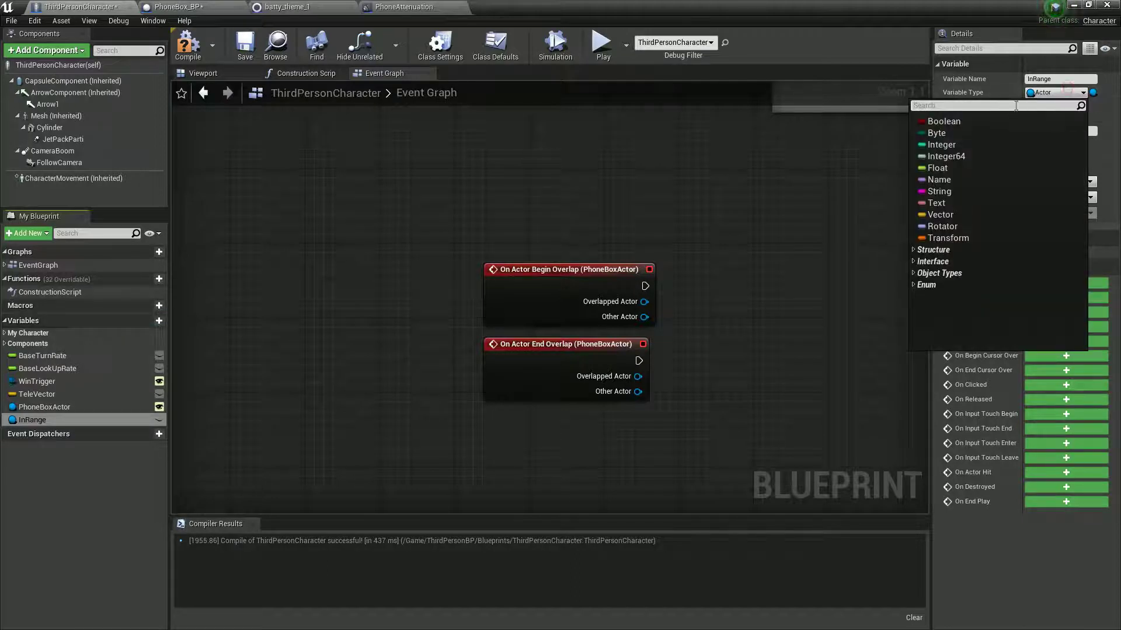
left_click(992, 117)
left_click(188, 44)
Step: Set InRange to true from the PhoneBoxActor On Actor Begin Overlap event
left_click_drag(35, 420, 690, 286)
left_click(707, 308)
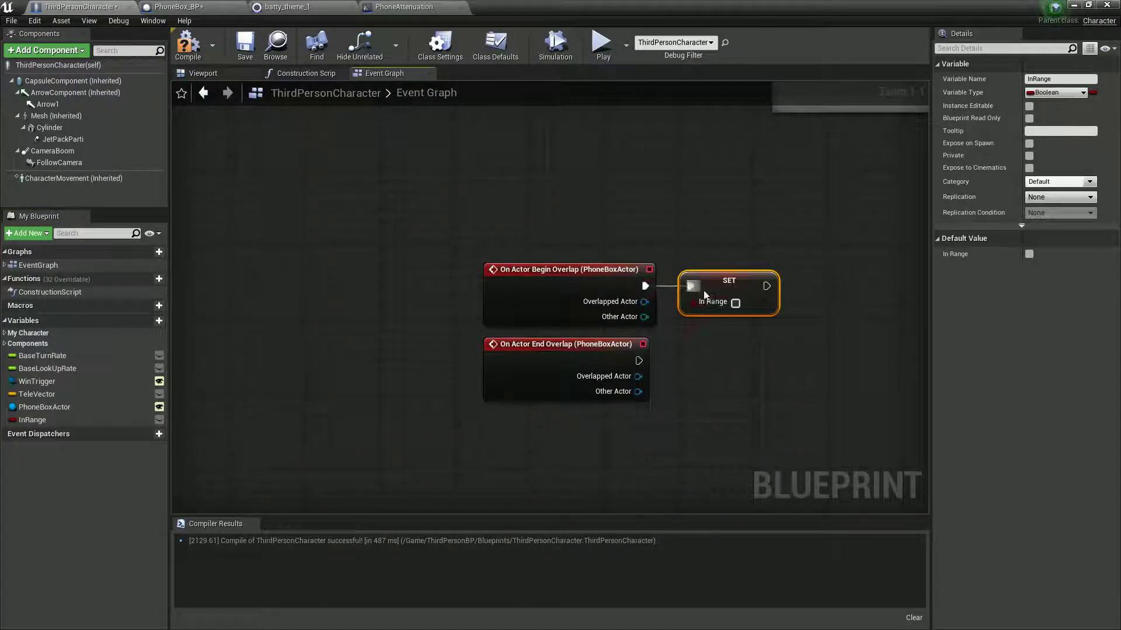
left_click(734, 303)
Step: Duplicate the InRange Set node, connect it to the On Actor End Overlap event with InRange set to false, and compile
key("ctrl+c")
key("ctrl+v")
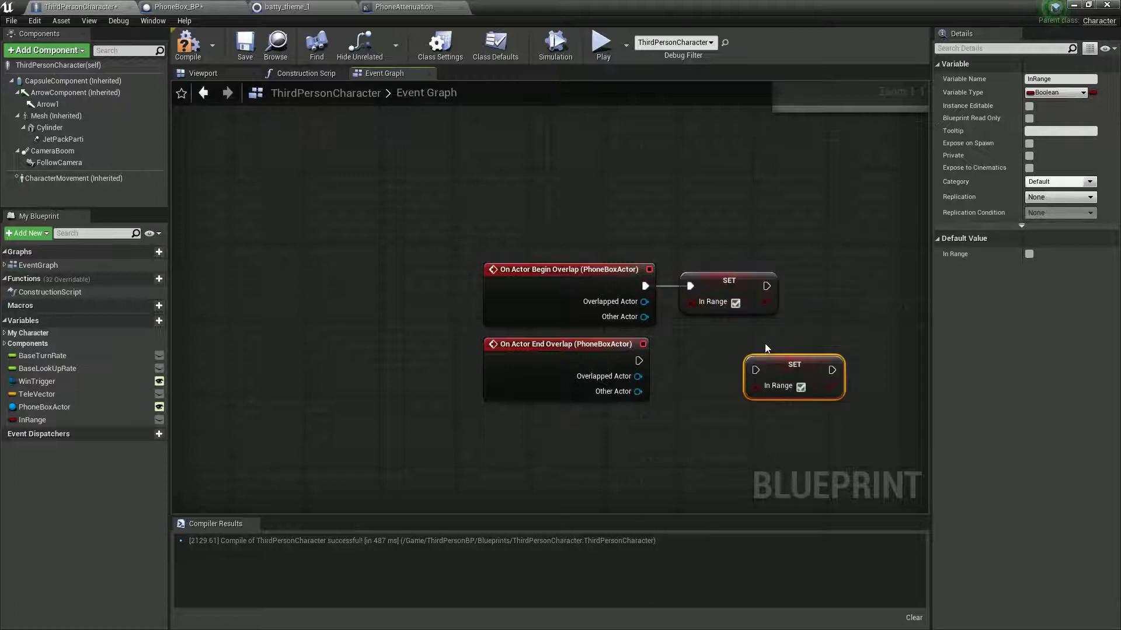
left_click_drag(790, 363, 724, 354)
left_click_drag(639, 360, 689, 360)
left_click(736, 378)
left_click(735, 378)
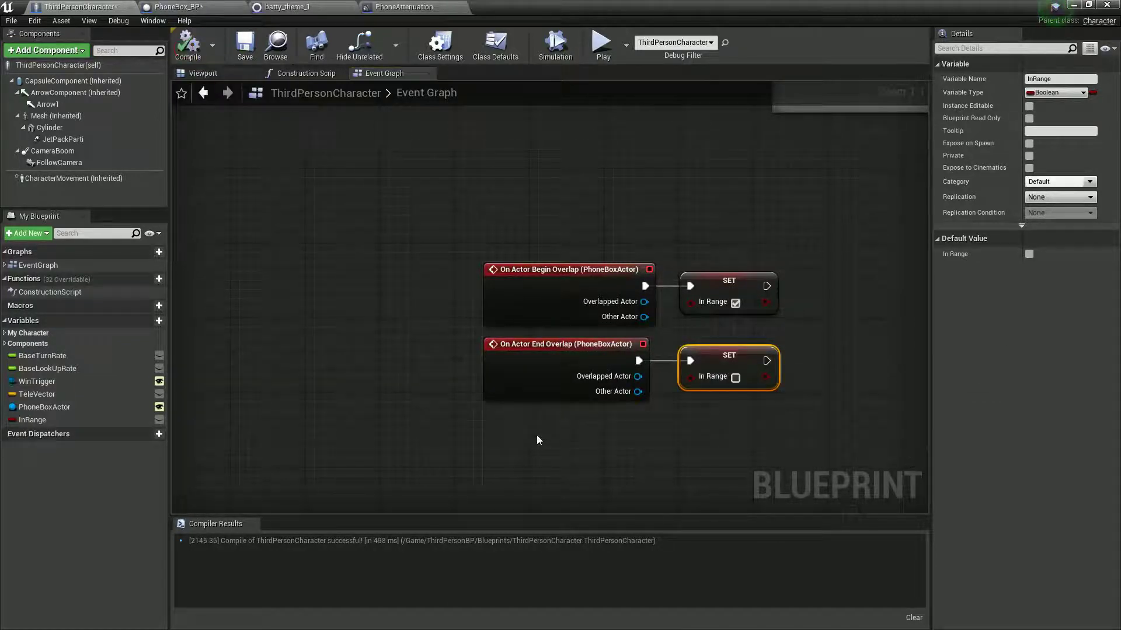
right_click_drag(537, 435, 506, 408)
right_click(506, 413)
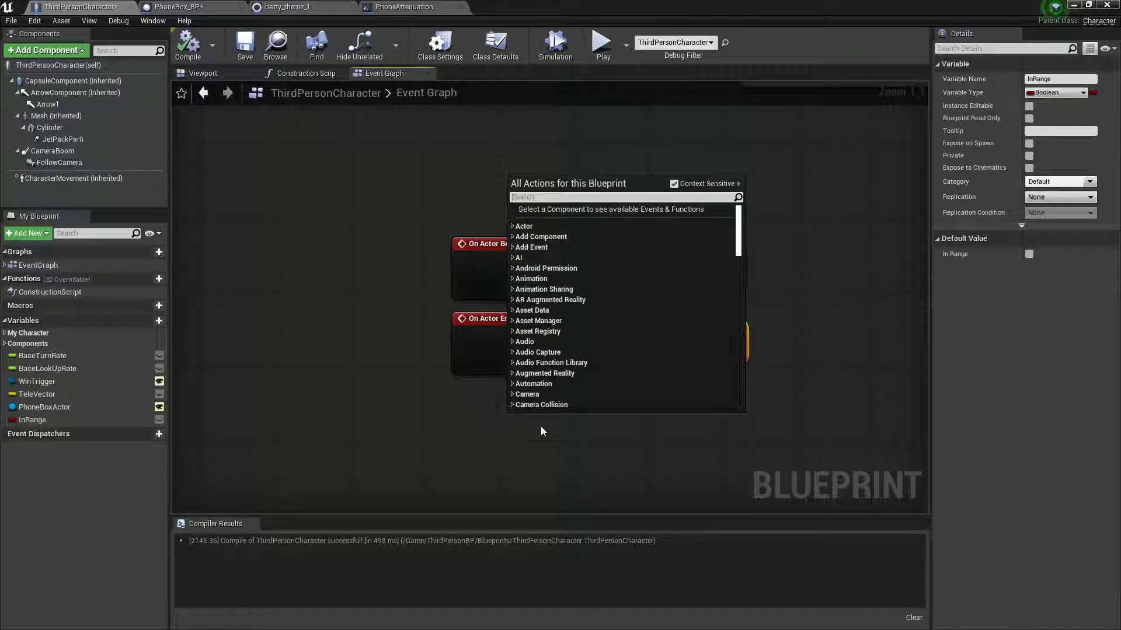
type("keybo")
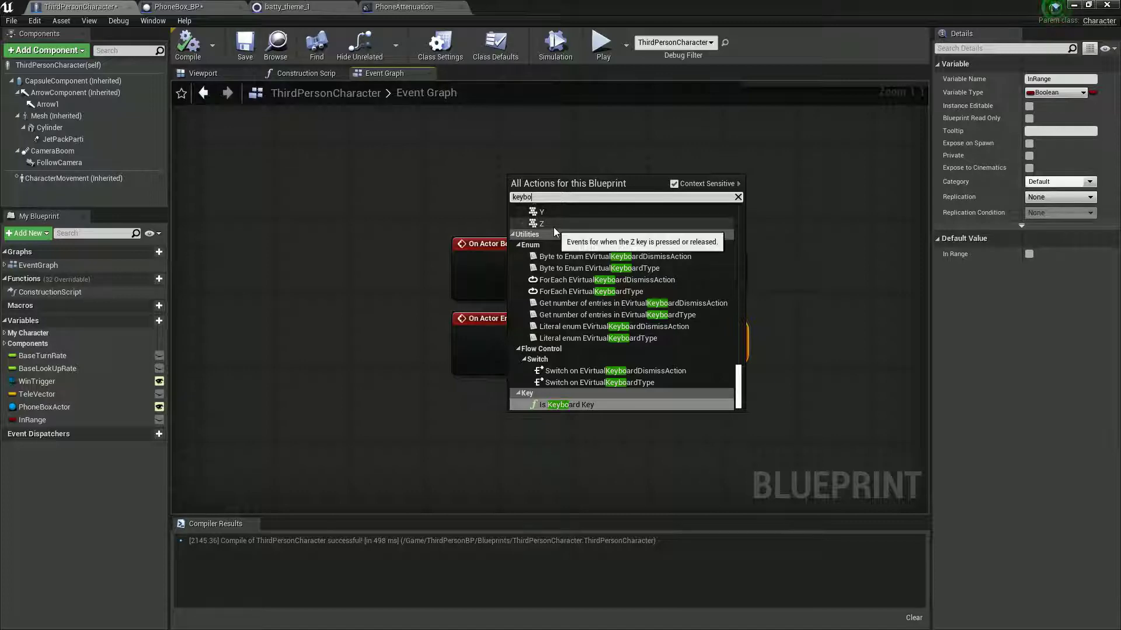
left_click(358, 202)
Step: Open the Input page of the Project Settings and expand the Jump action mapping's key bindings
left_click_drag(490, 8, 651, 232)
left_click(420, 47)
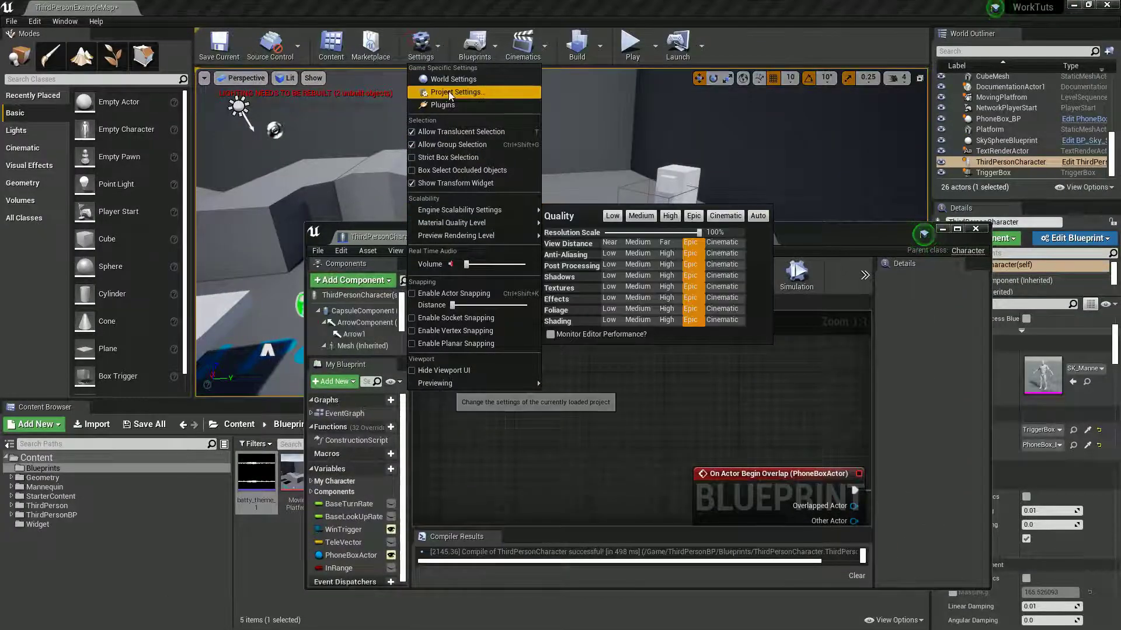
left_click(451, 93)
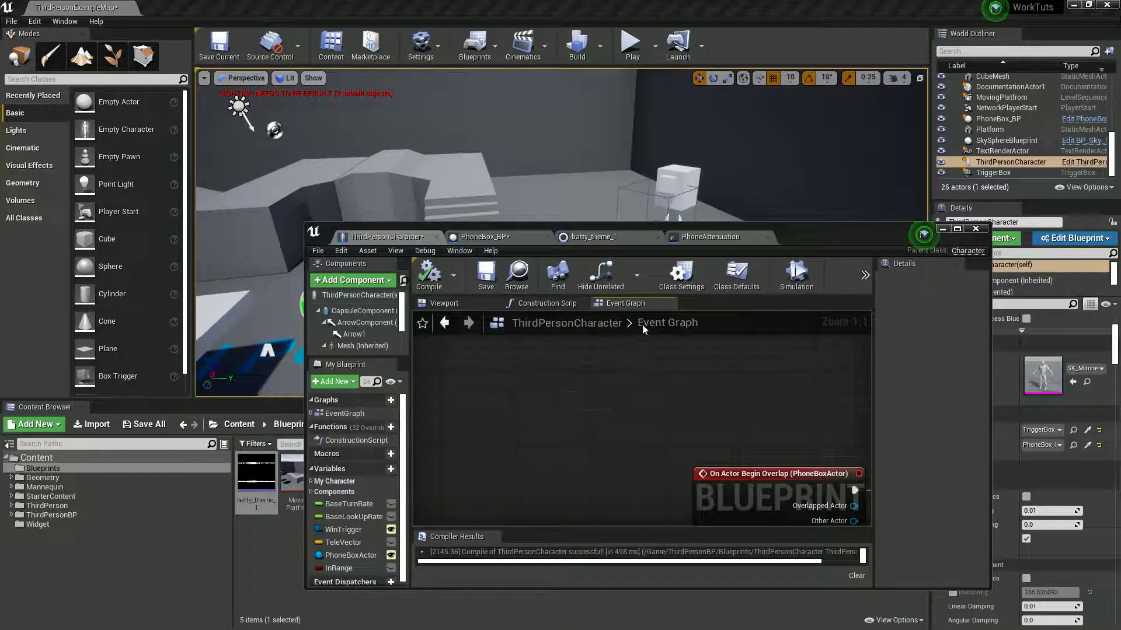
scroll(311, 348, "down", 5)
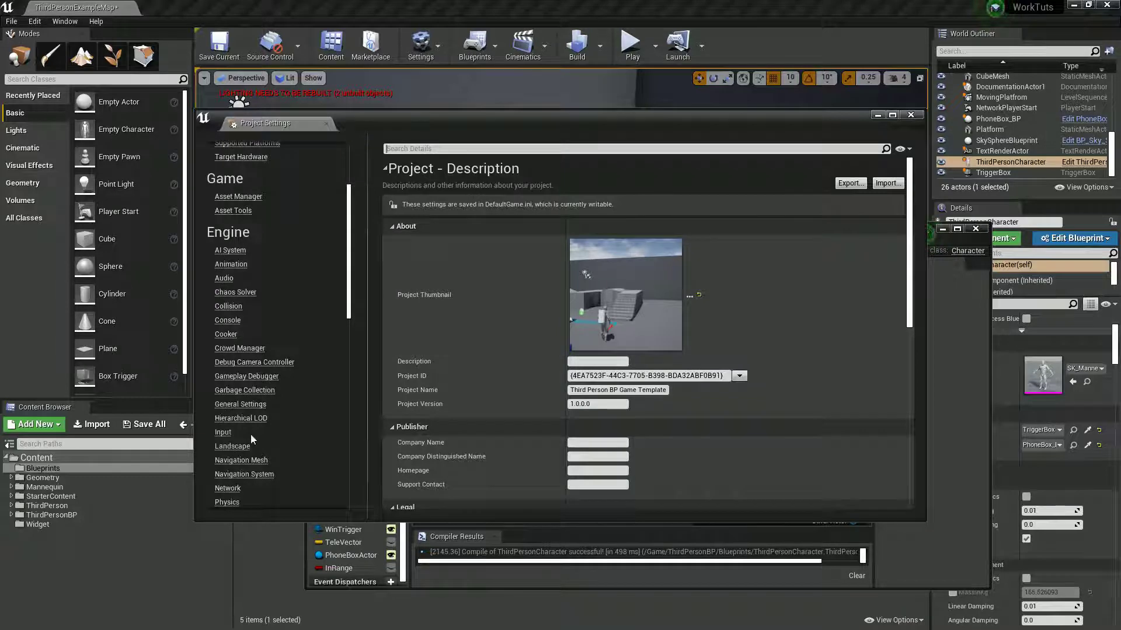
left_click(239, 433)
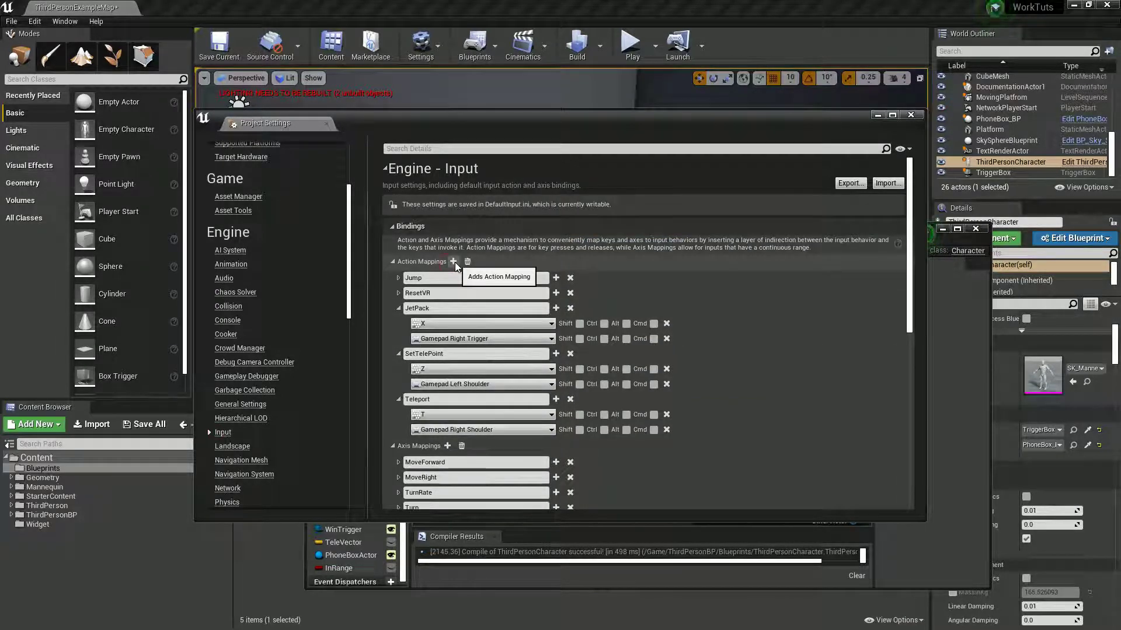
left_click(398, 277)
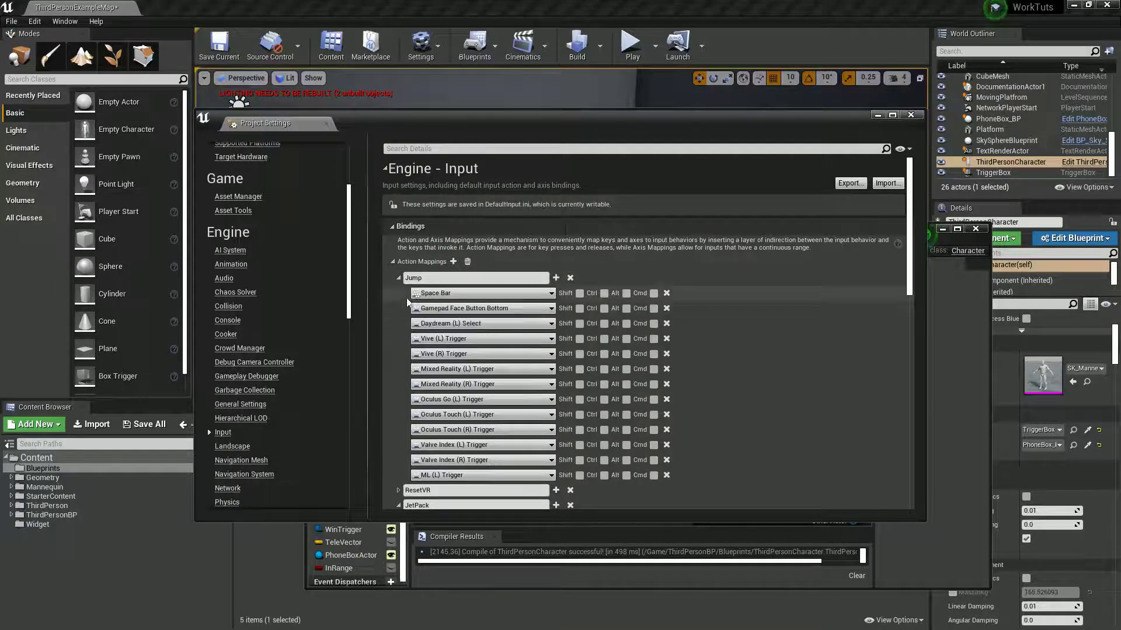
Step: Add an action mapping named Interact and bind it to Gamepad Face Button Left
left_click(400, 281)
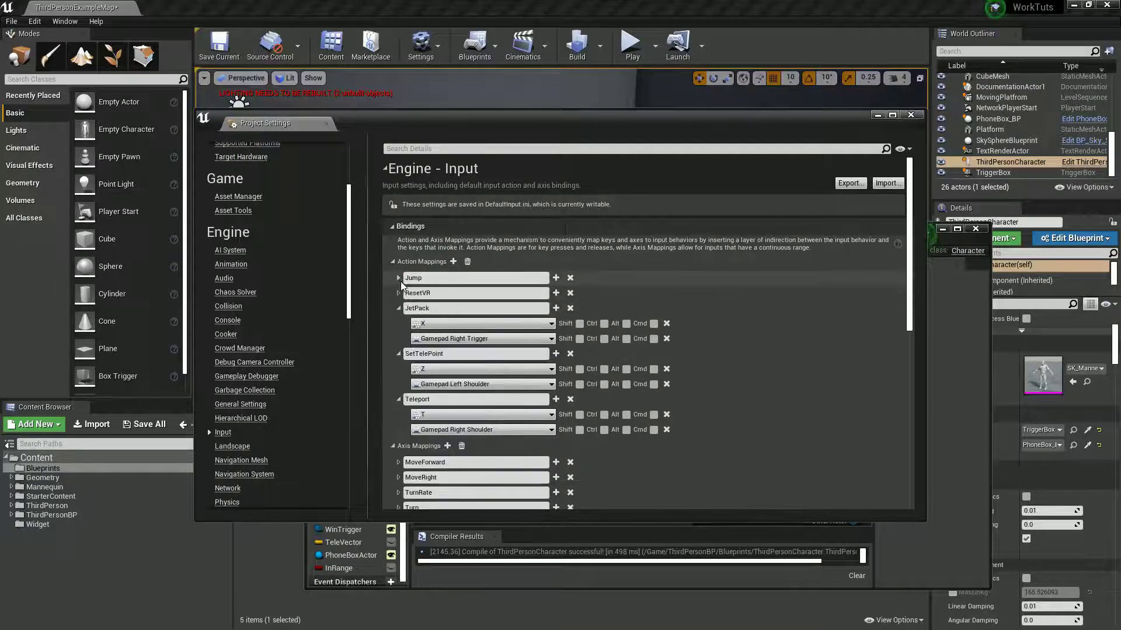
left_click(453, 261)
left_click(516, 445)
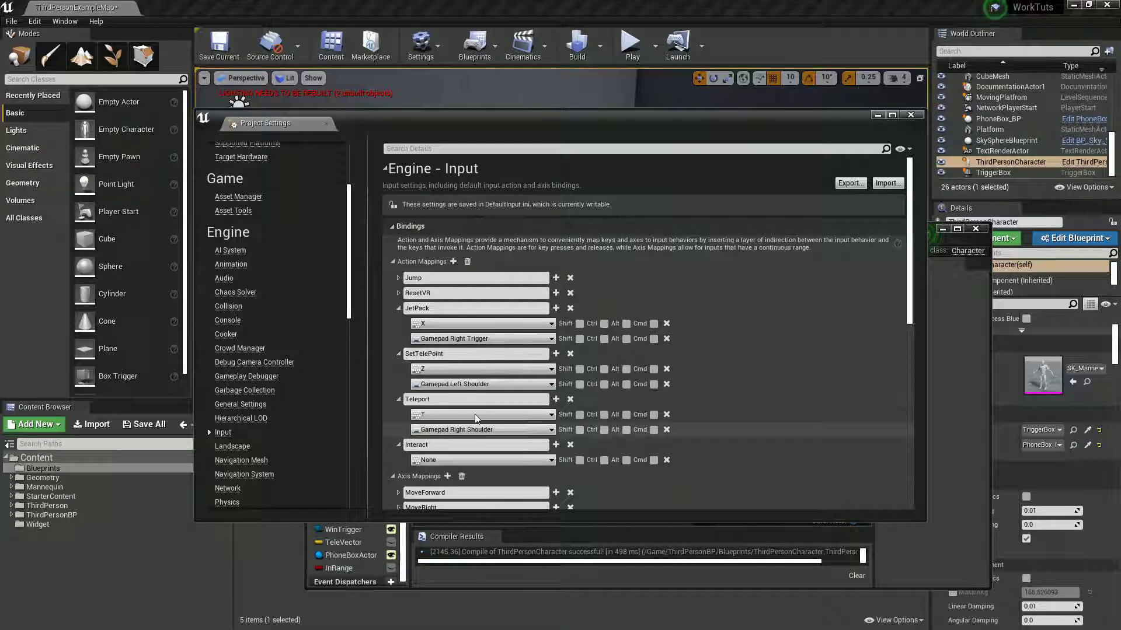
left_click(550, 460)
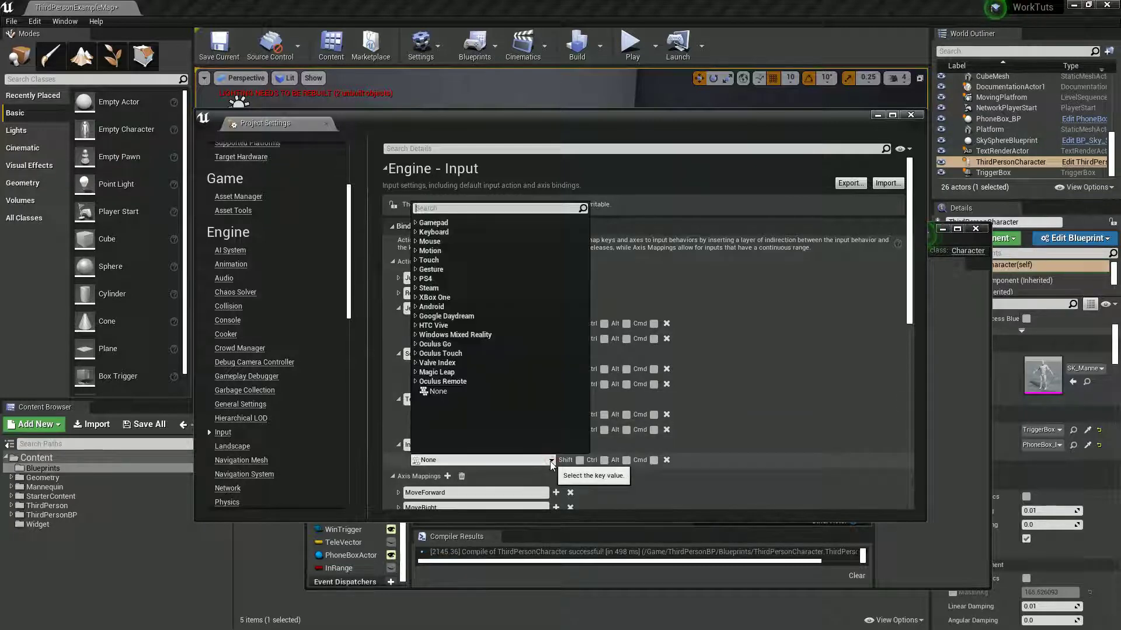
type("face")
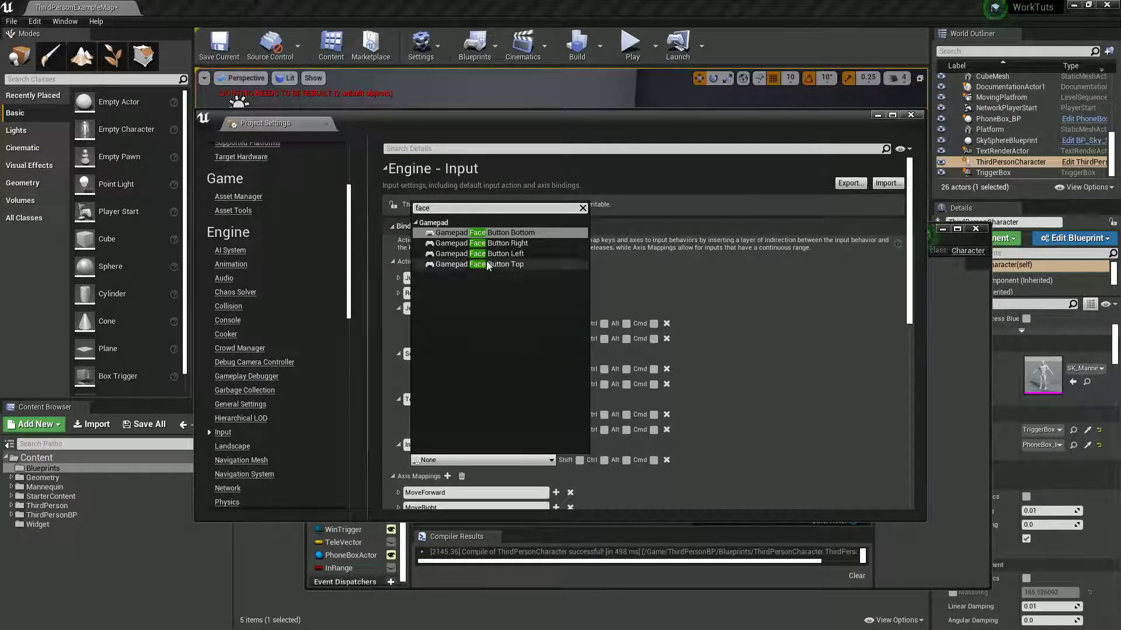
left_click(493, 254)
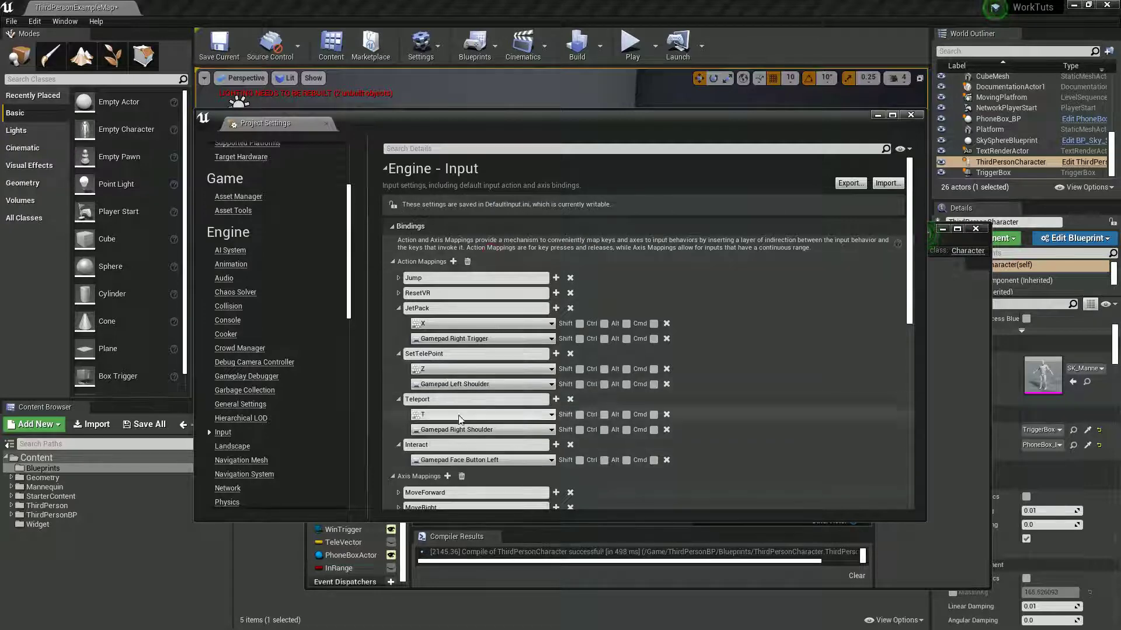
Step: Add the Z keyboard key as a second binding of the Interact action and close the Project Settings
left_click(556, 445)
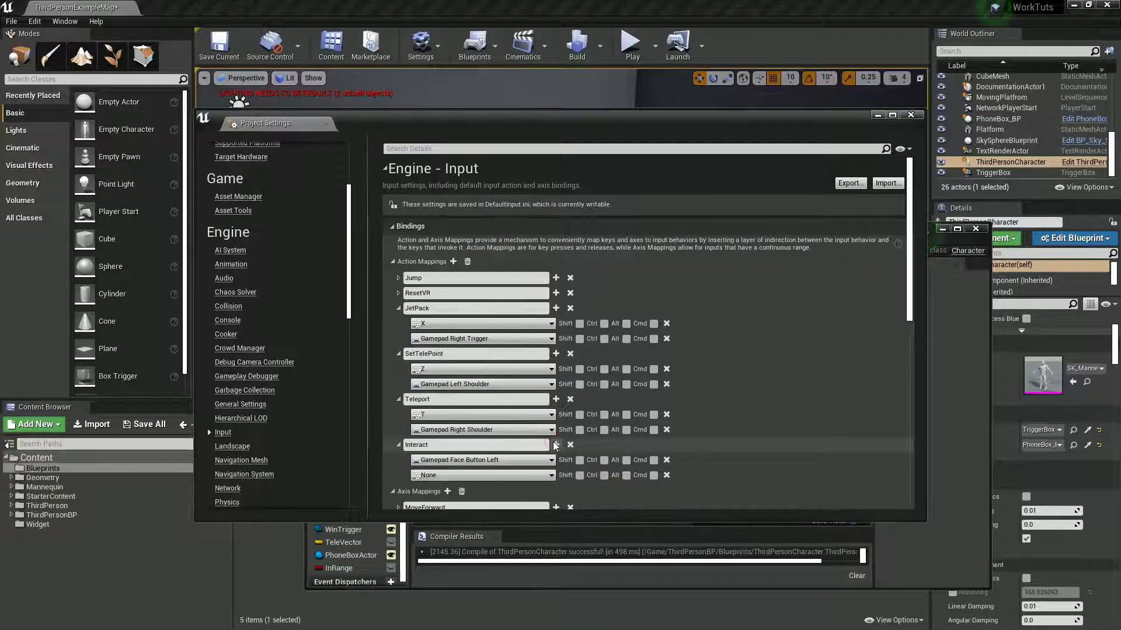
left_click(543, 476)
type("z")
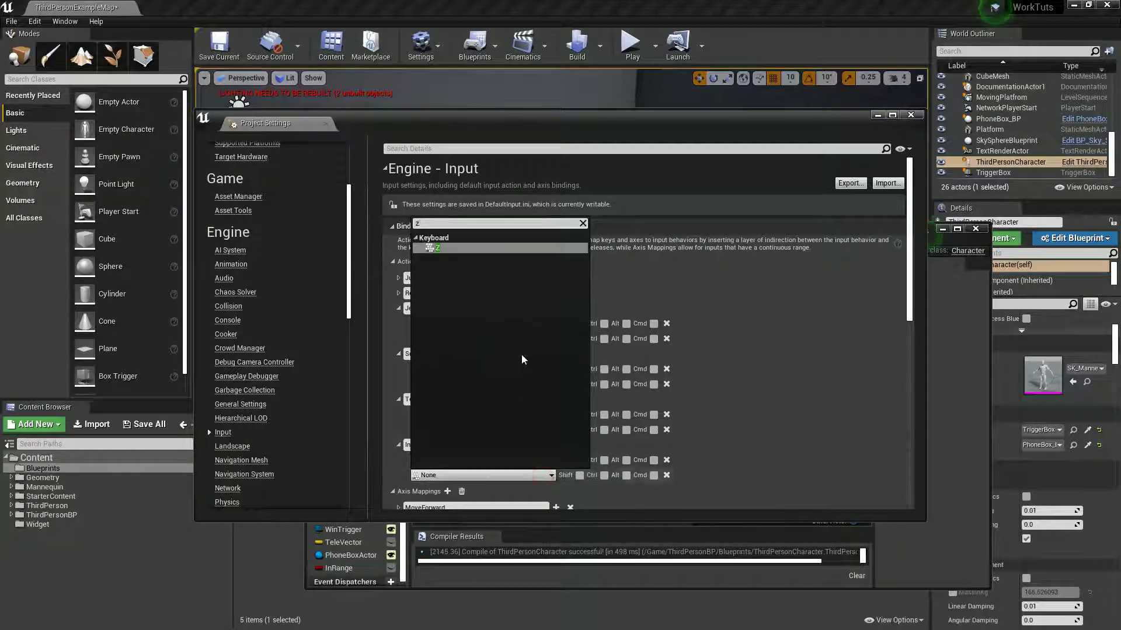
left_click(442, 249)
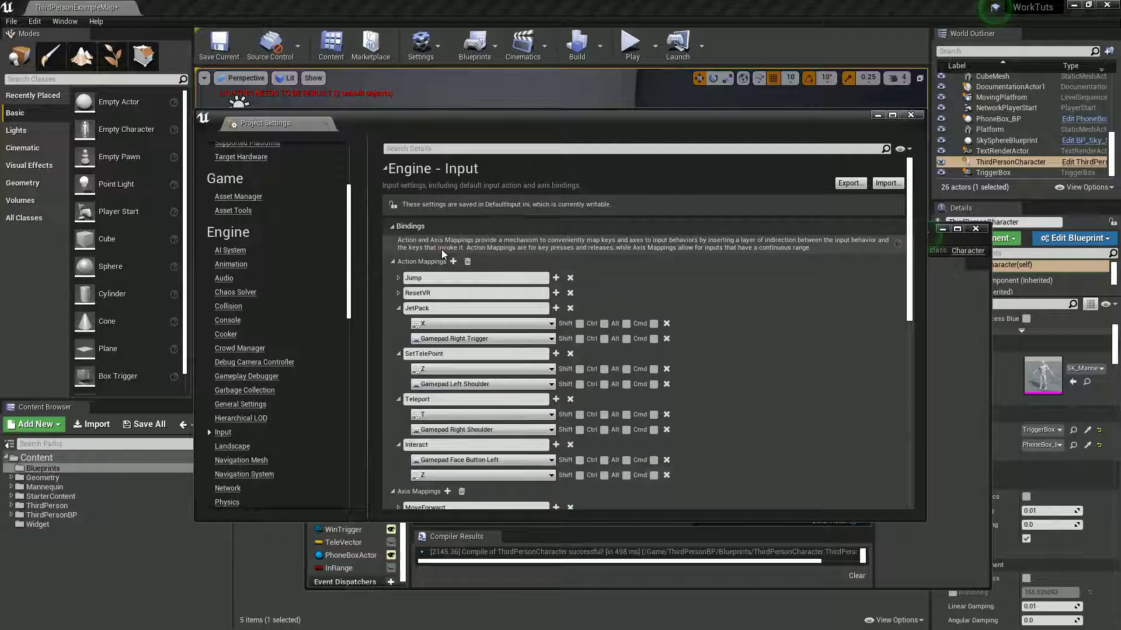
left_click(911, 116)
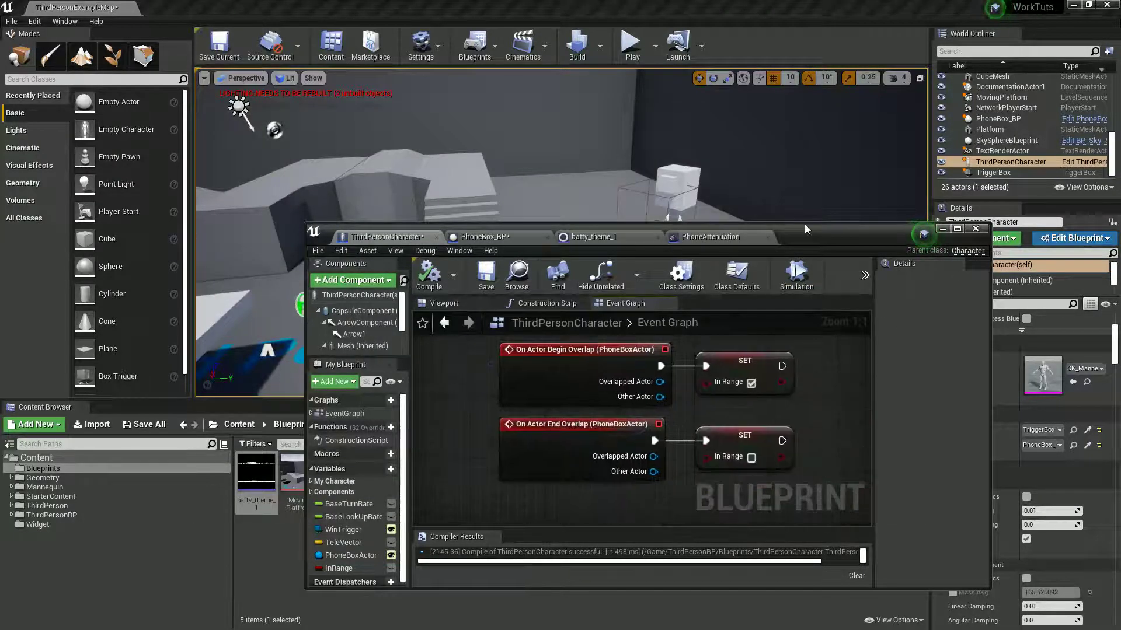
Step: Add the InputAction Interact event below the overlap events in the ThirdPersonCharacter Event Graph
double_click(804, 224)
right_click(424, 366)
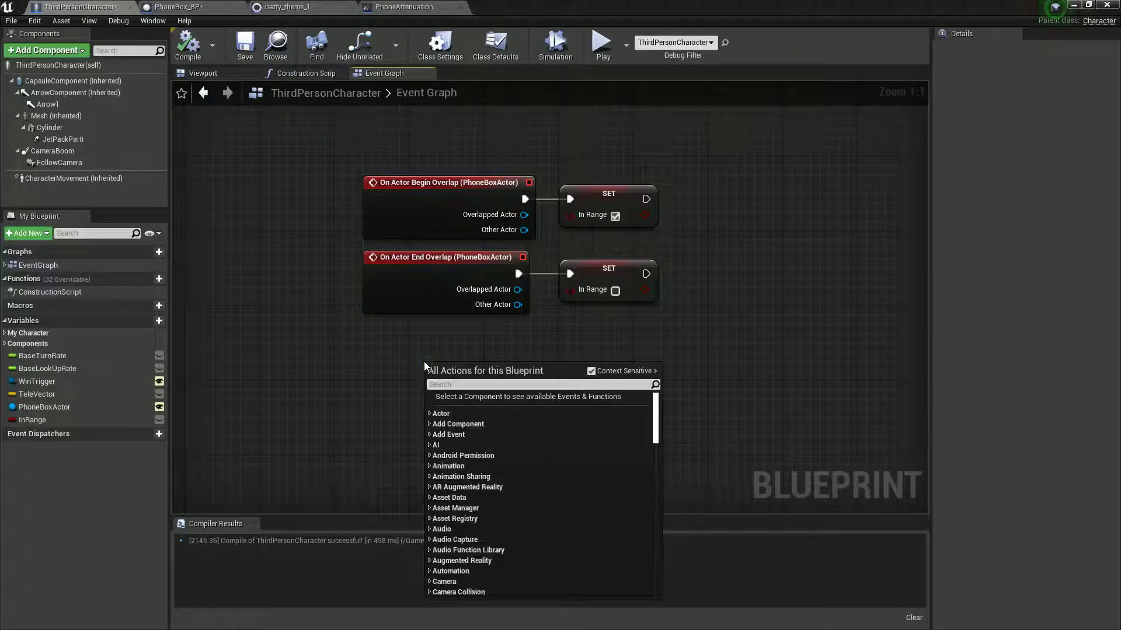
type("i")
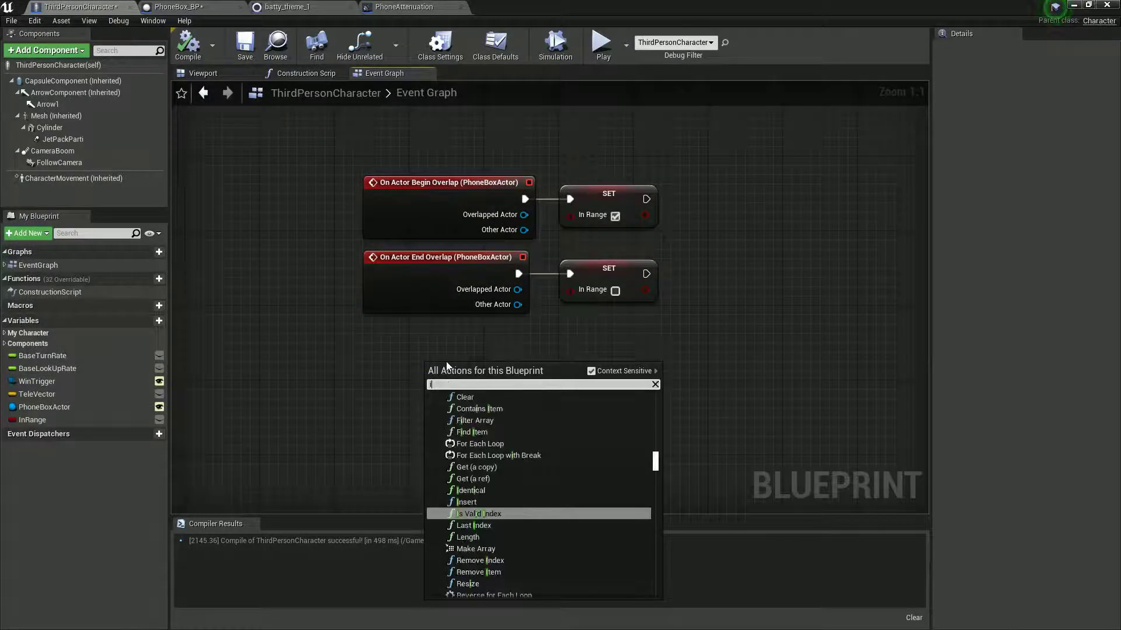
type("ntera")
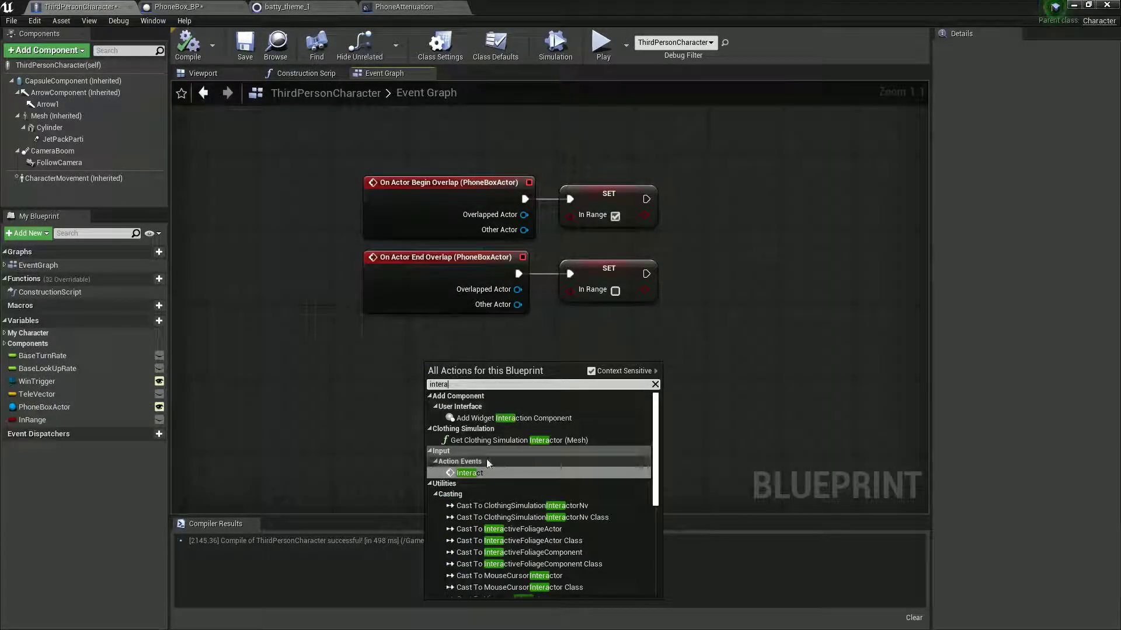
left_click(469, 472)
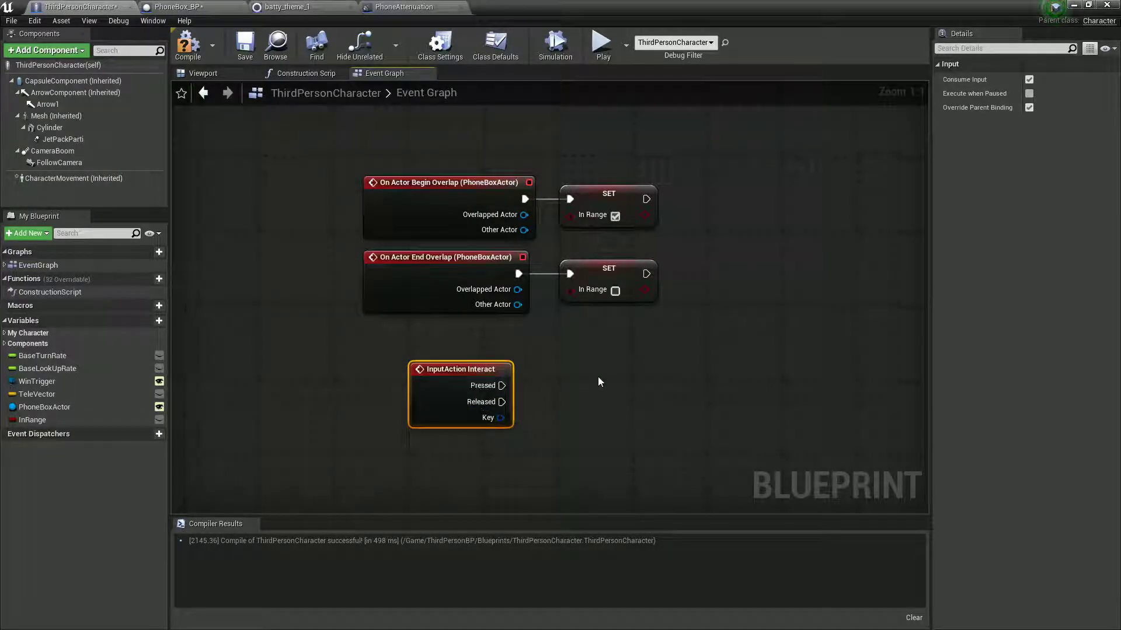
Step: Add a Branch node run by the Interact event's Pressed output, with InRange as its Condition
left_click(606, 364)
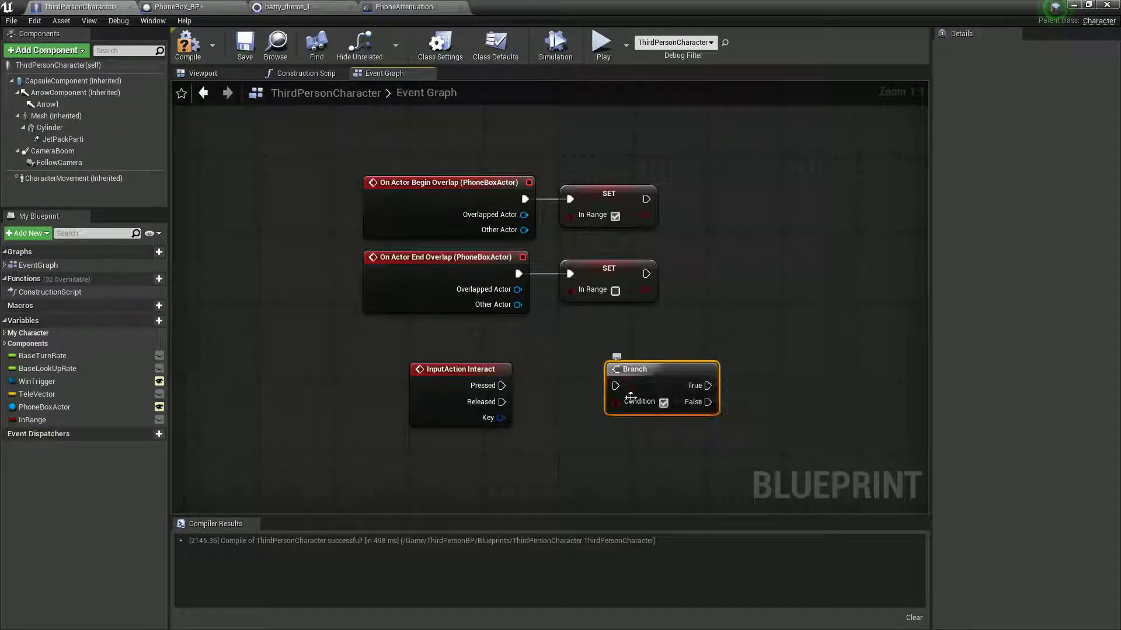
left_click_drag(642, 389, 680, 388)
left_click_drag(33, 419, 653, 402)
left_click(574, 442)
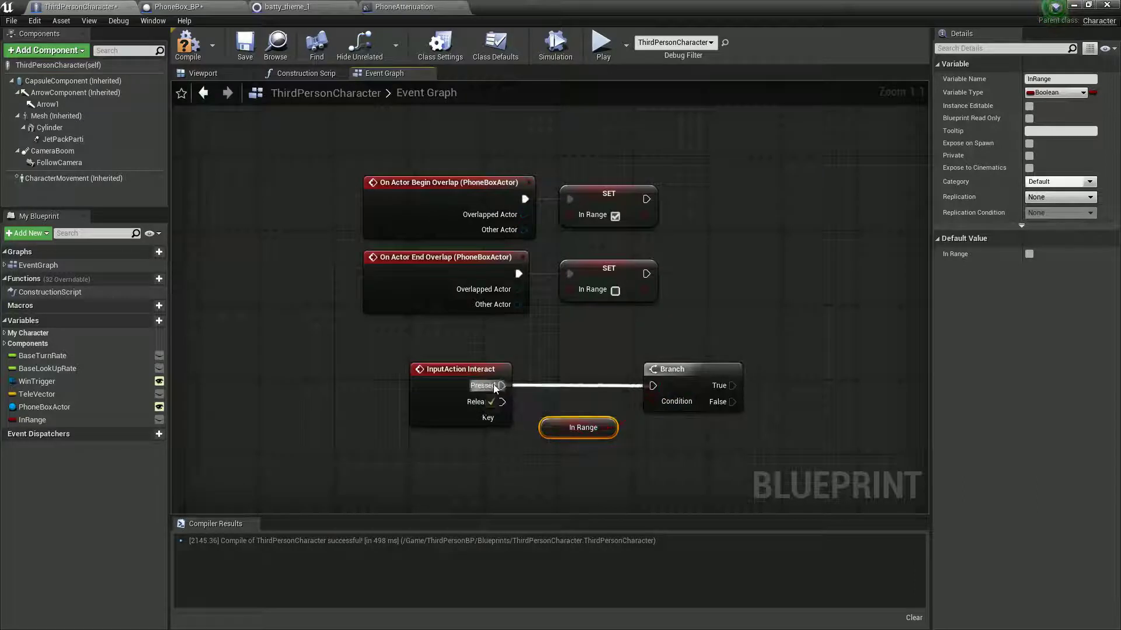
right_click_drag(856, 389, 735, 402)
left_click(540, 384)
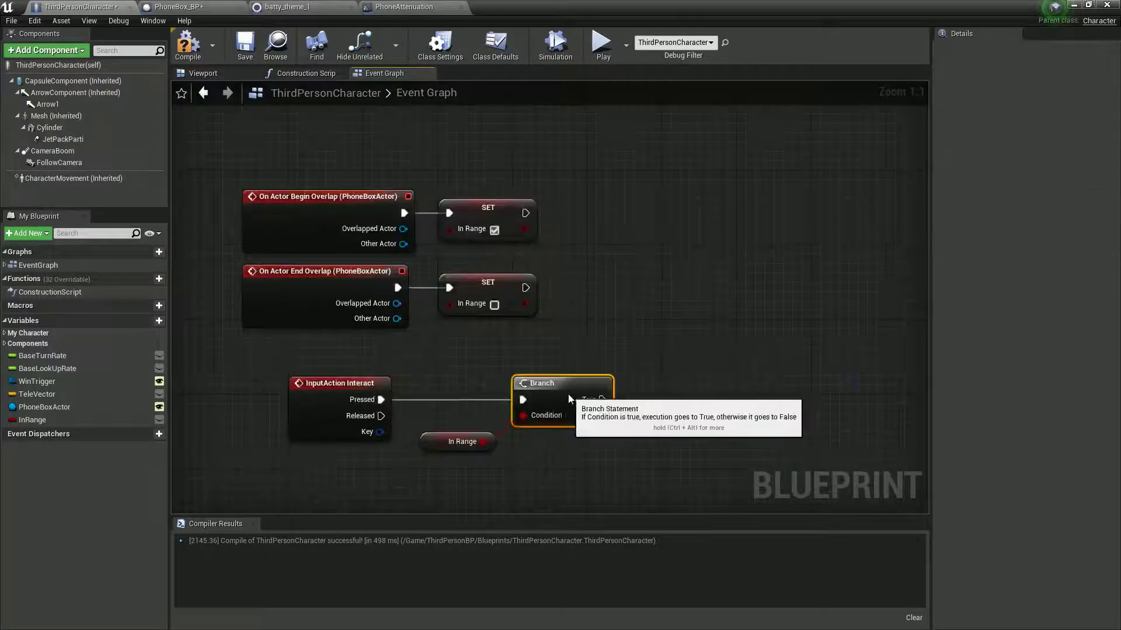
Step: Add a Play Sound at Location node to the Branch's True output and align it with the Branch
left_click_drag(596, 404, 656, 401)
type("play sound")
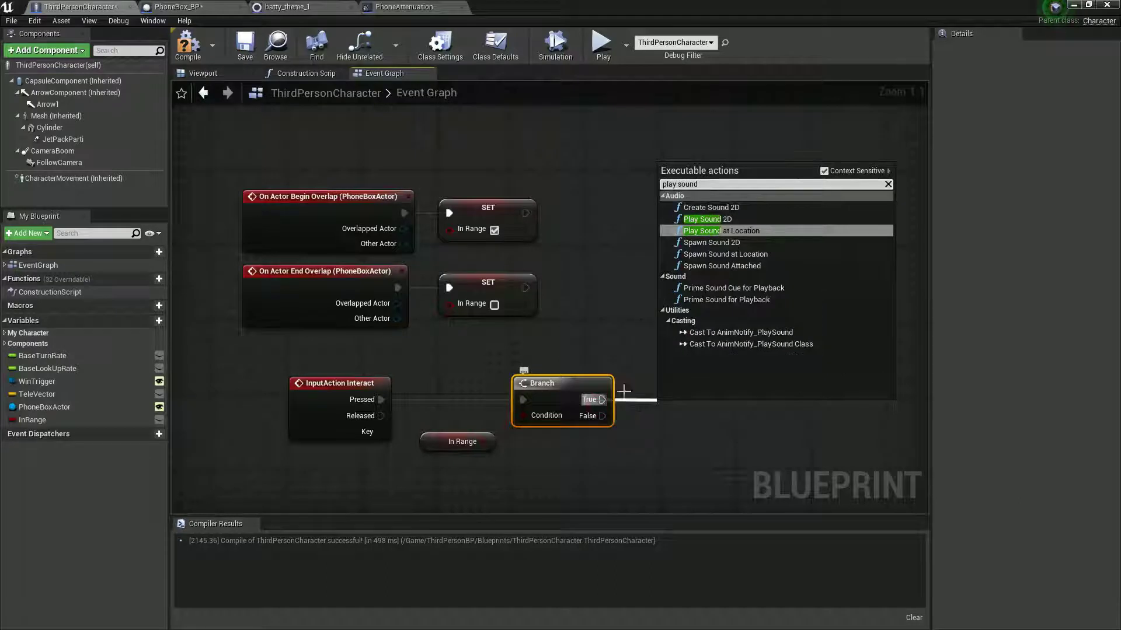
left_click(714, 231)
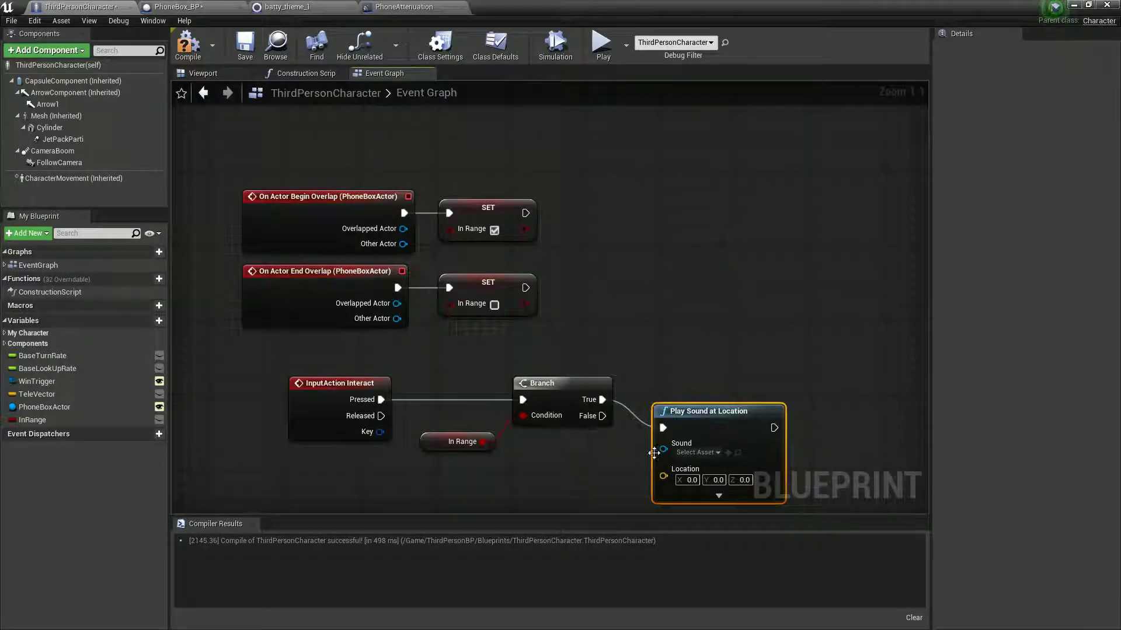
left_click_drag(697, 415, 766, 386)
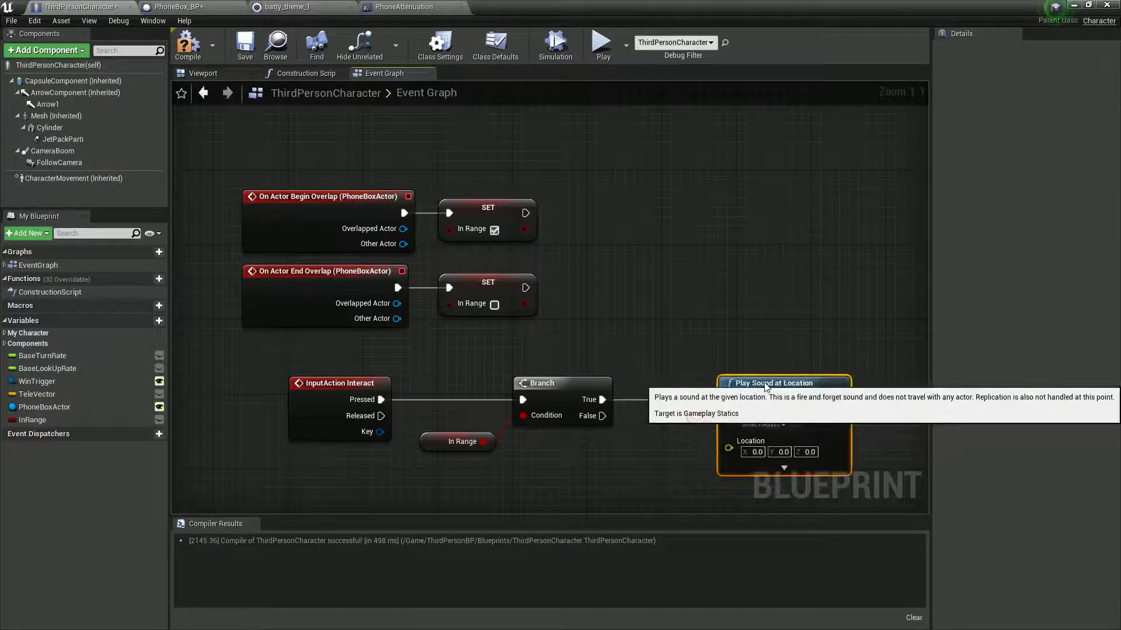
Step: Feed the Play Sound at Location node's Location from a GetWorldLocation node targeting the Arrow1 component
left_click_drag(47, 104, 614, 468)
type("get loca")
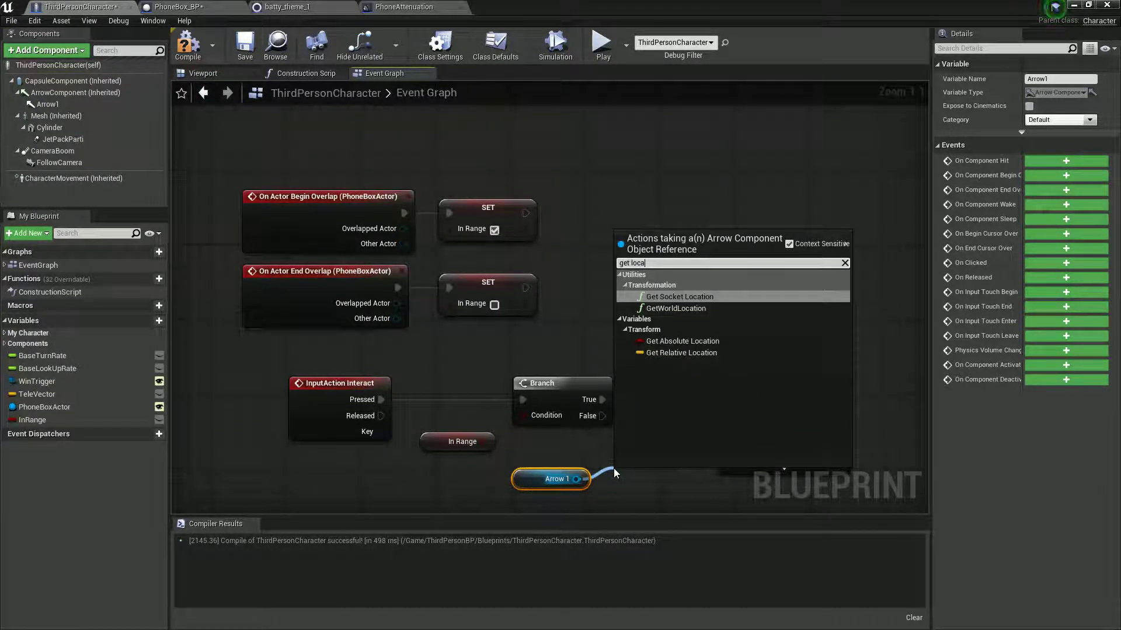
left_click(675, 308)
left_click_drag(681, 469, 729, 448)
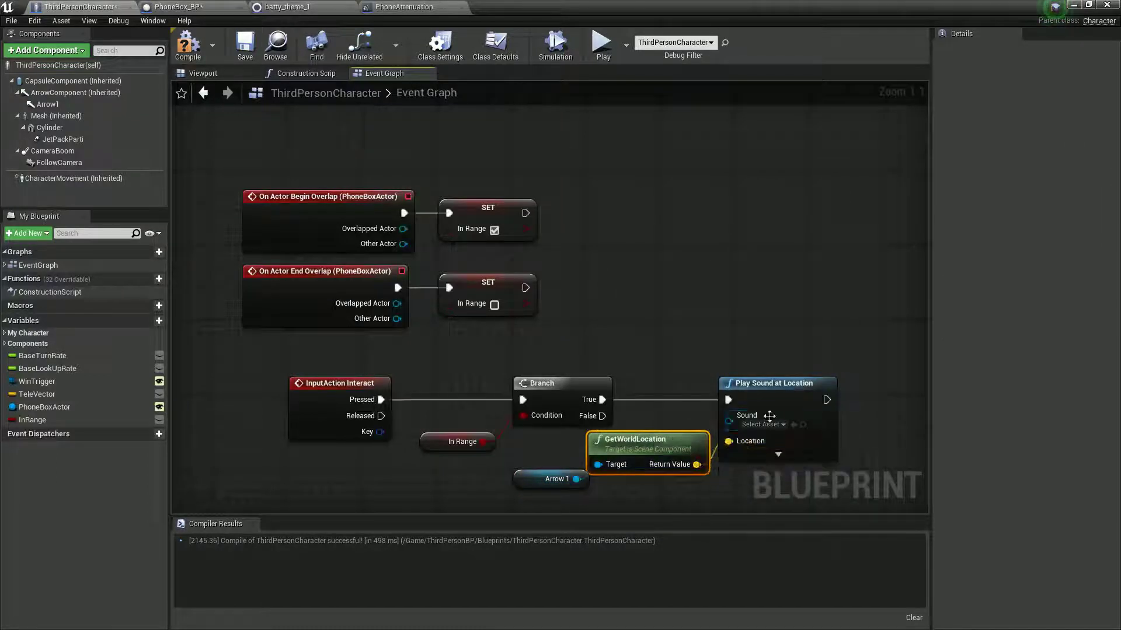
Step: Set the Play Sound at Location node's sound to batty_theme_1, save the Blueprint and return to the level editor
left_click(761, 424)
left_click(770, 487)
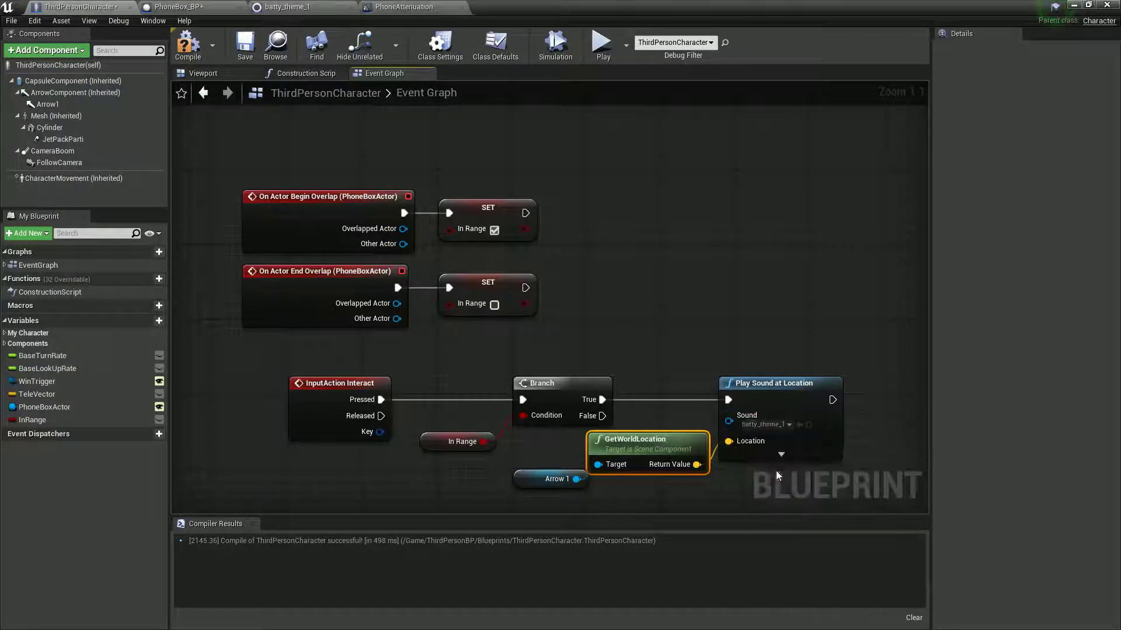
left_click(248, 52)
left_click_drag(549, 10, 1105, 383)
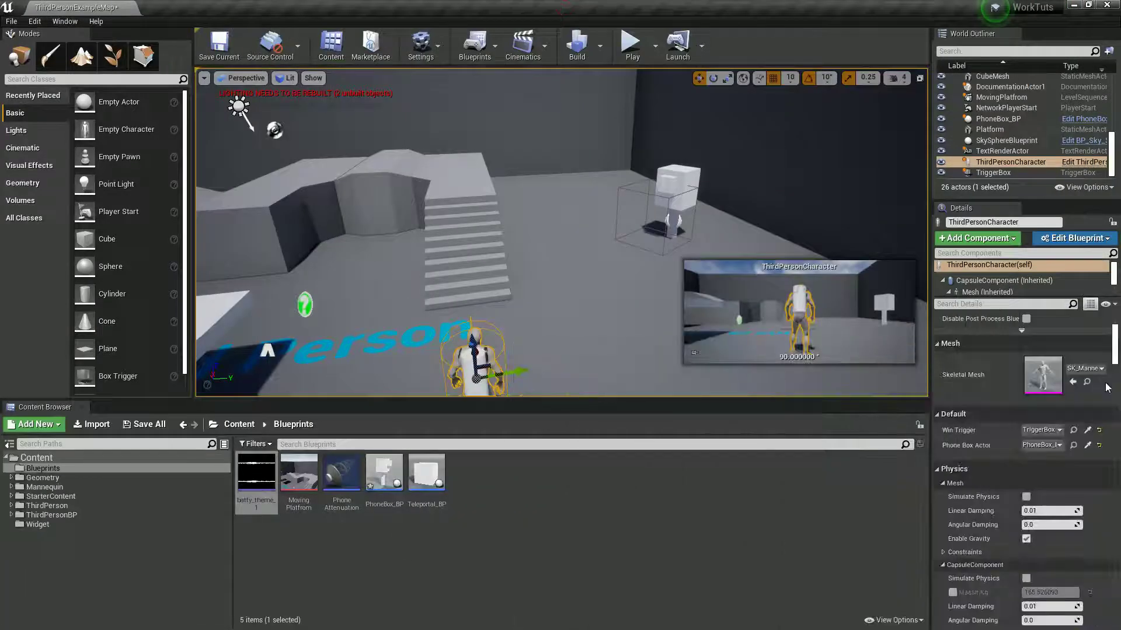
Step: Play-test the level by running the character up to and away from the phone box, and end the play session
left_click(633, 55)
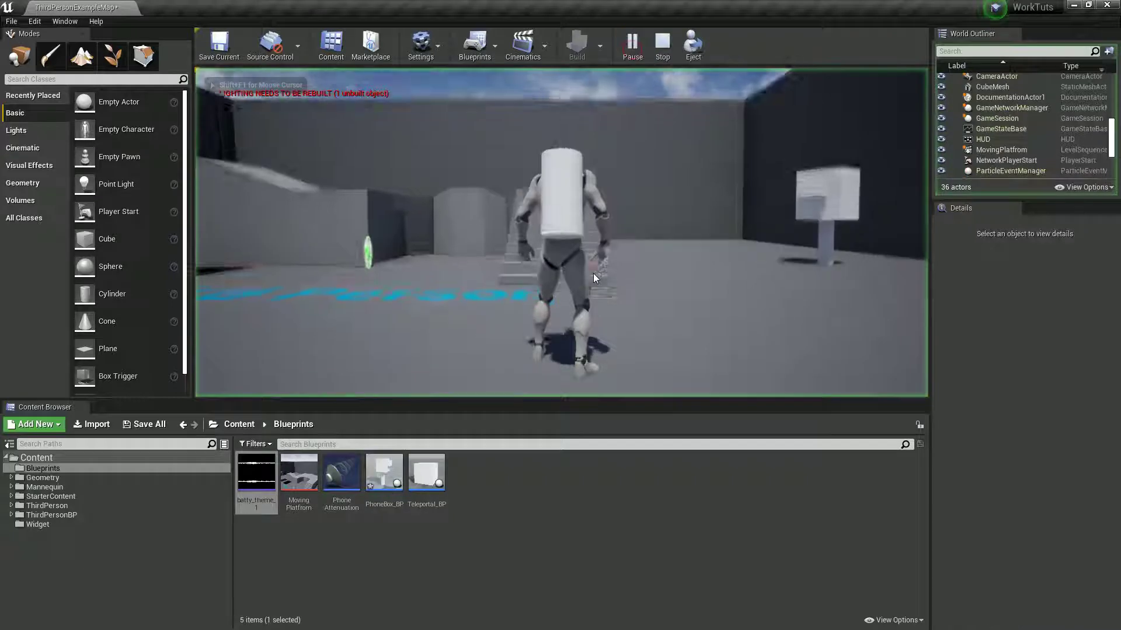
key("s")
key("space")
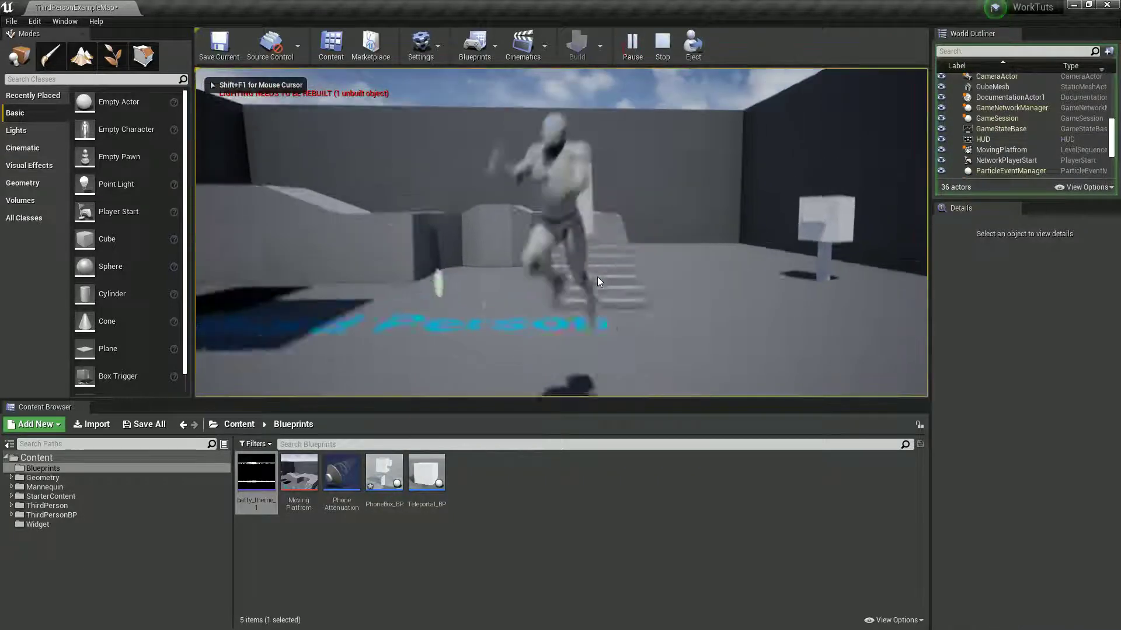
key("d")
key("w")
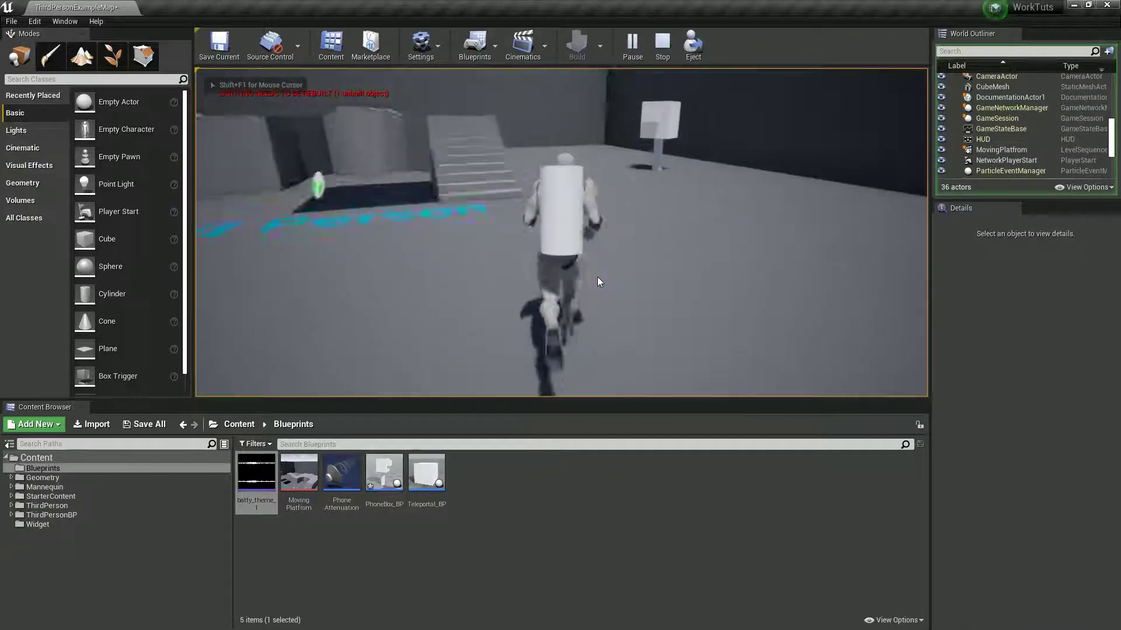
key("d")
key("w")
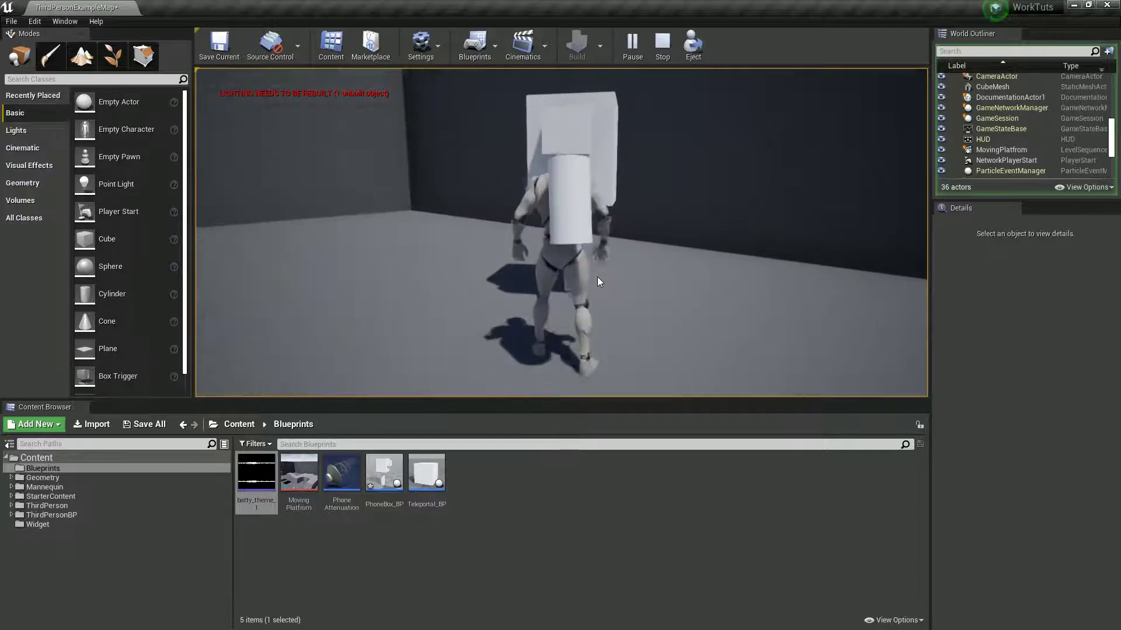
key("s")
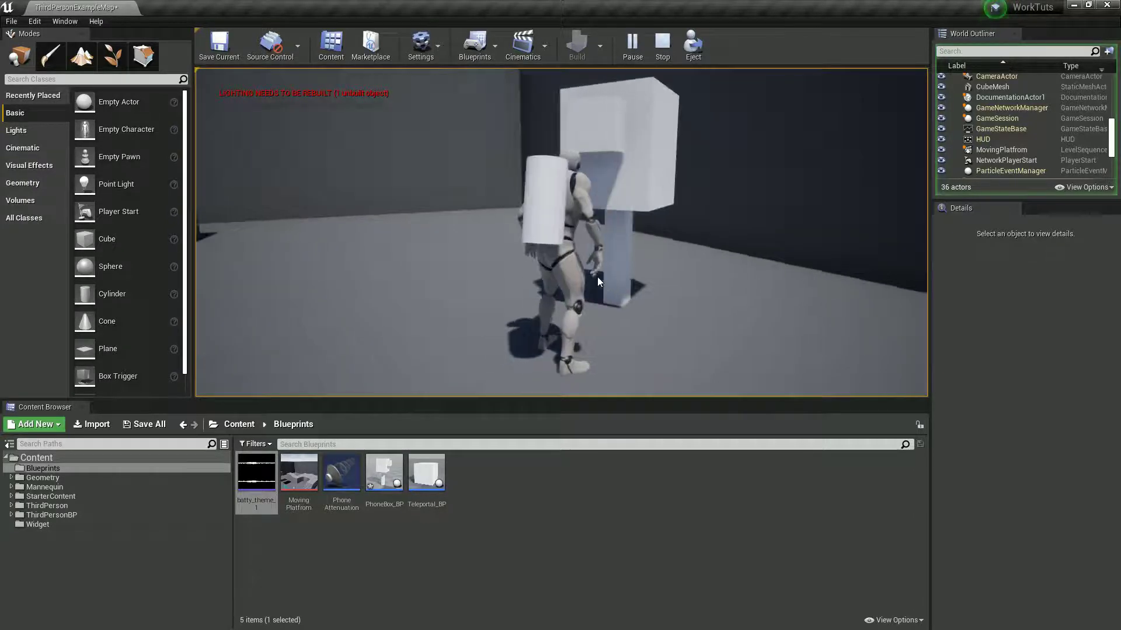
key("s")
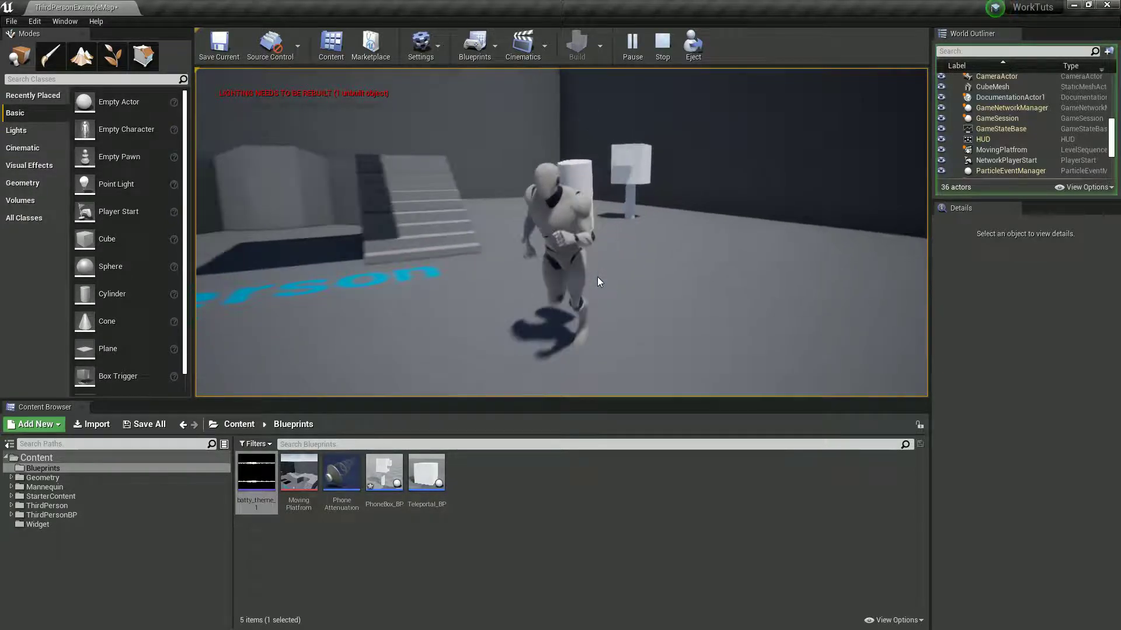
key("w")
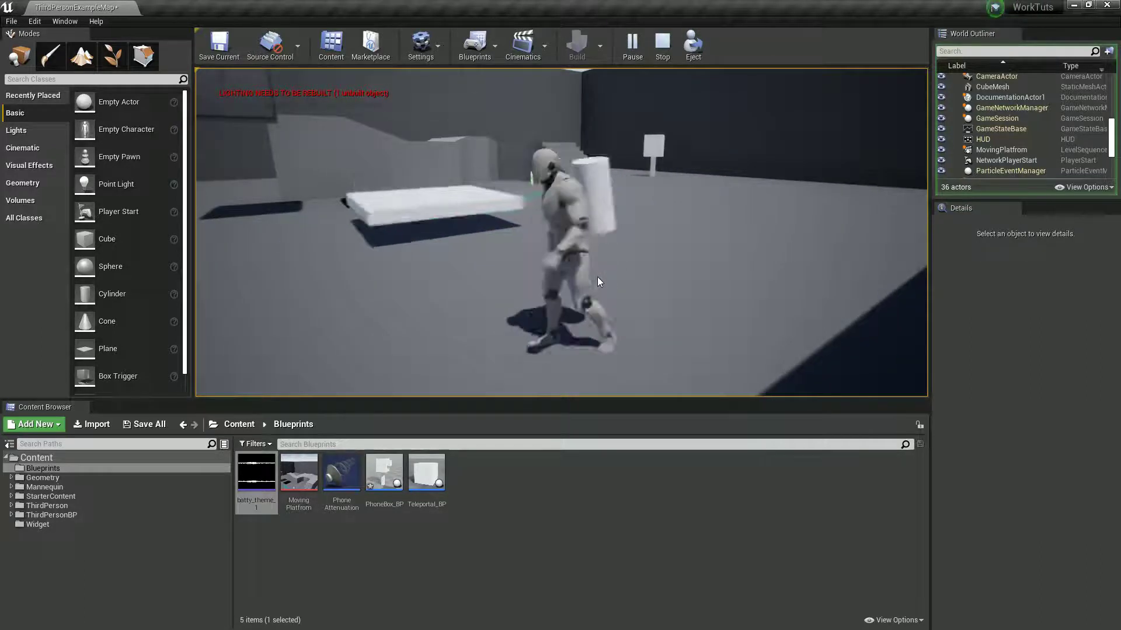
key("w")
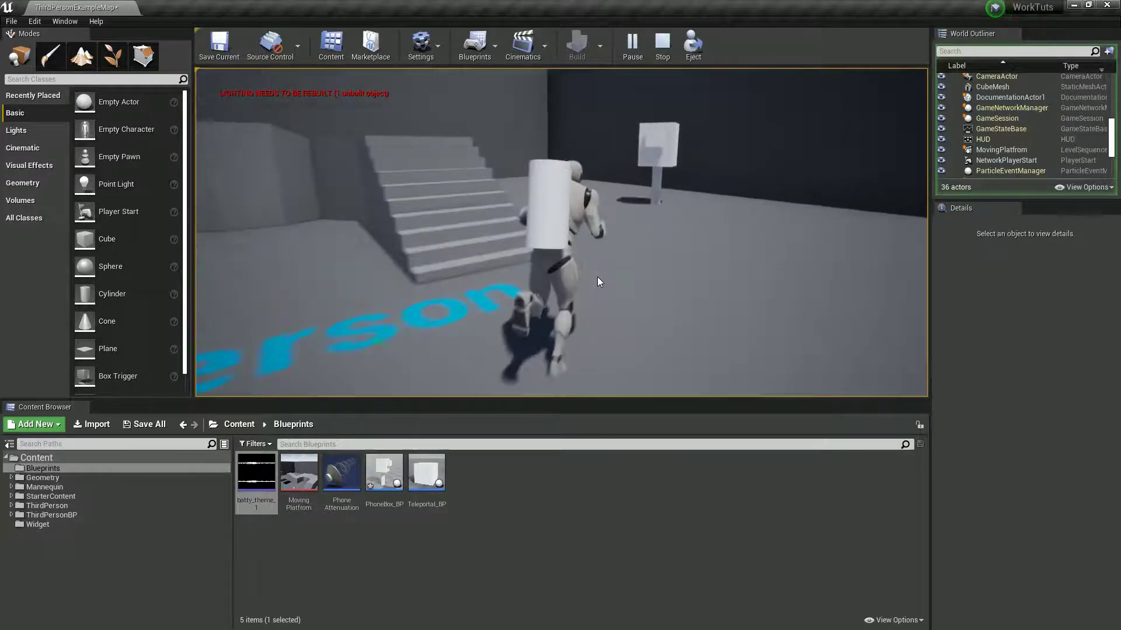
key("s")
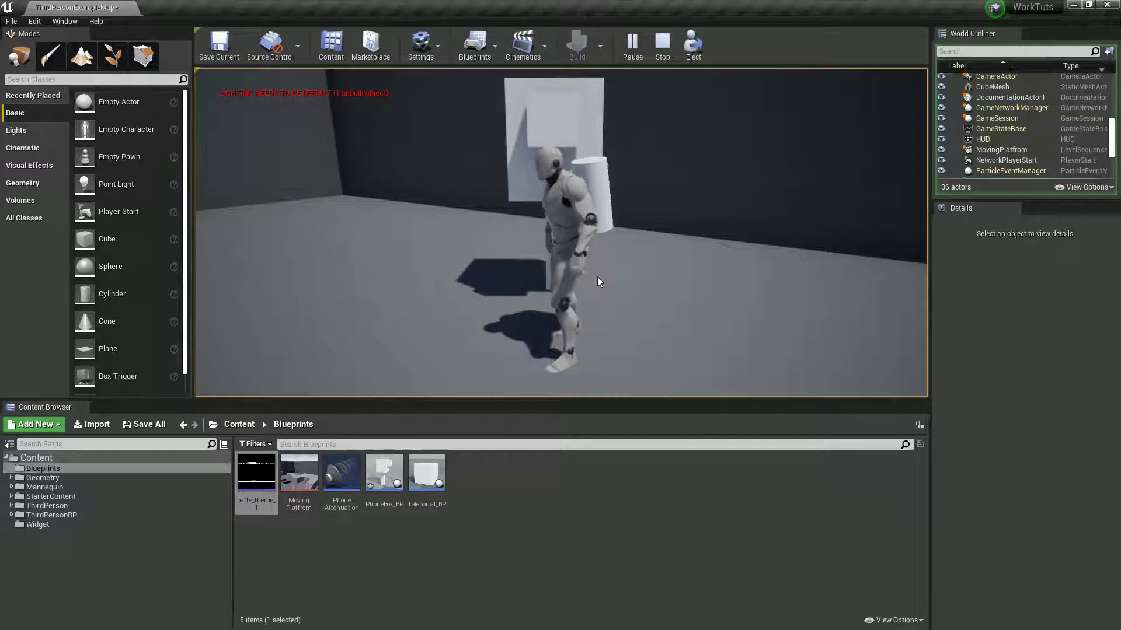
key("w")
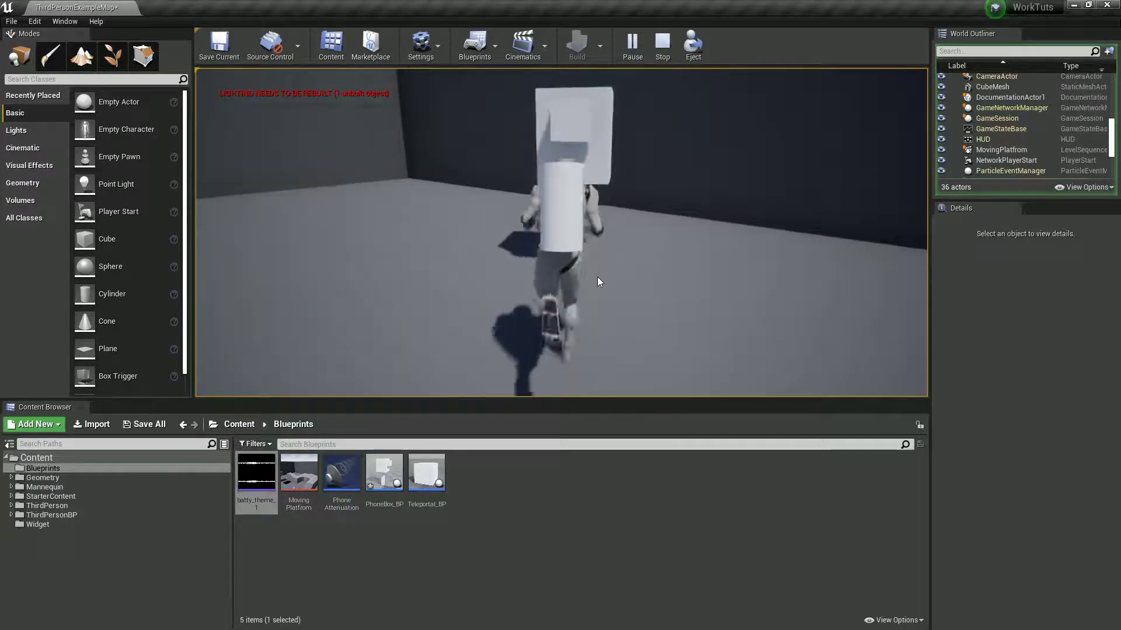
key("s")
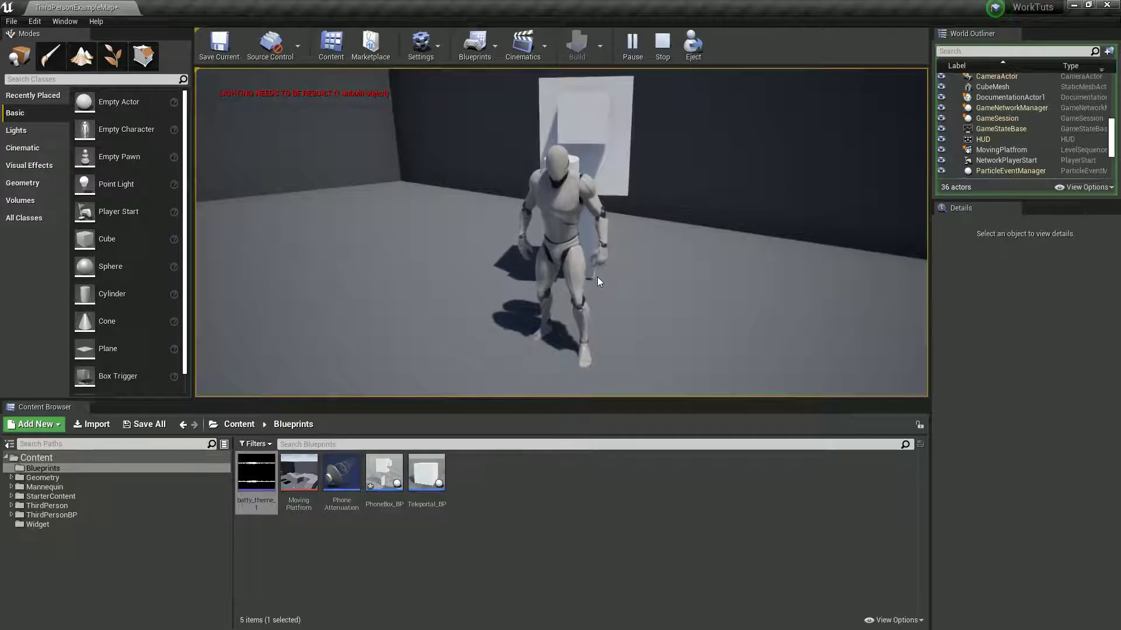
key("Escape")
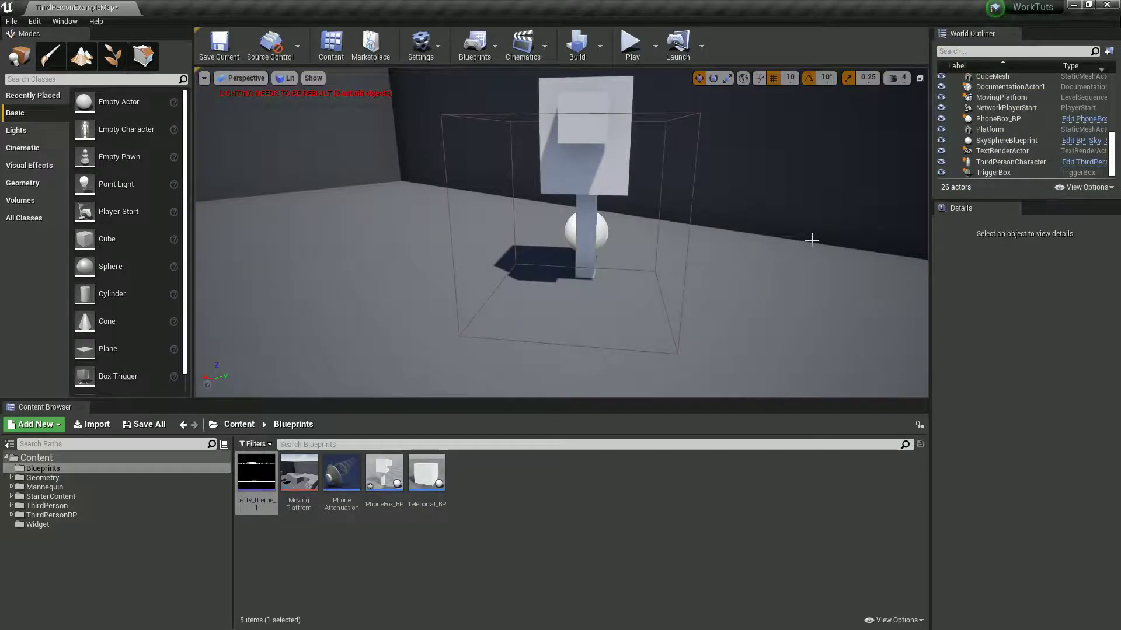
Step: In the ThirdPersonCharacter event graph, duplicate the unchecked In Range SET node, connect it after Play Sound at Location, and compile the Blueprint
left_click_drag(658, 99, 368, 1)
right_click_drag(479, 355, 428, 327)
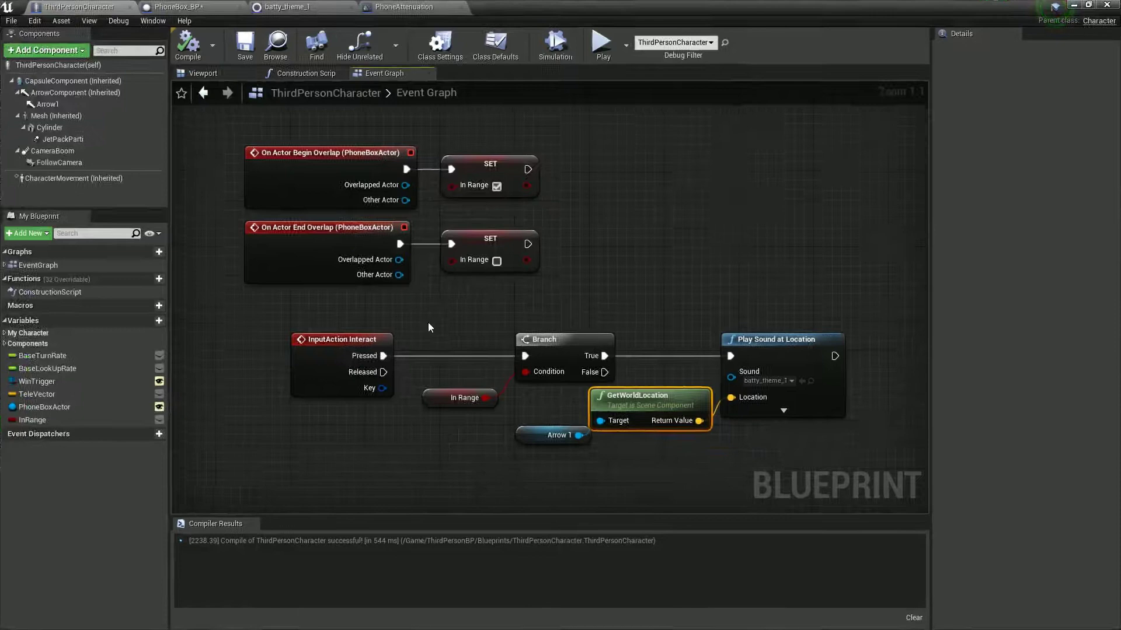
right_click(738, 459)
left_click(606, 313)
right_click_drag(628, 286, 576, 273)
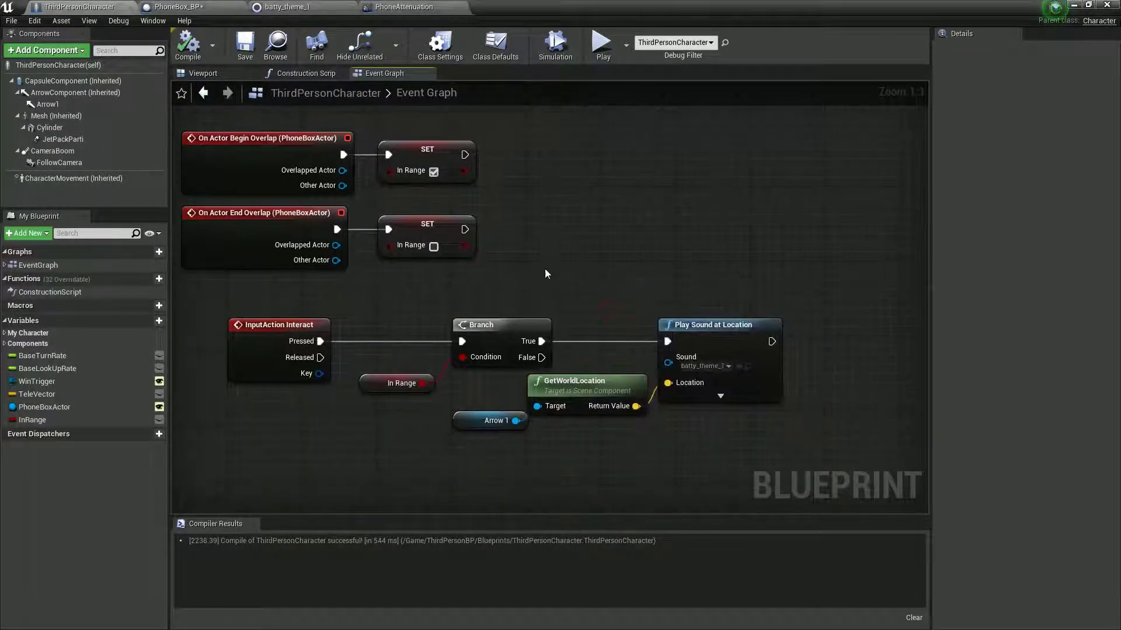
left_click(428, 230)
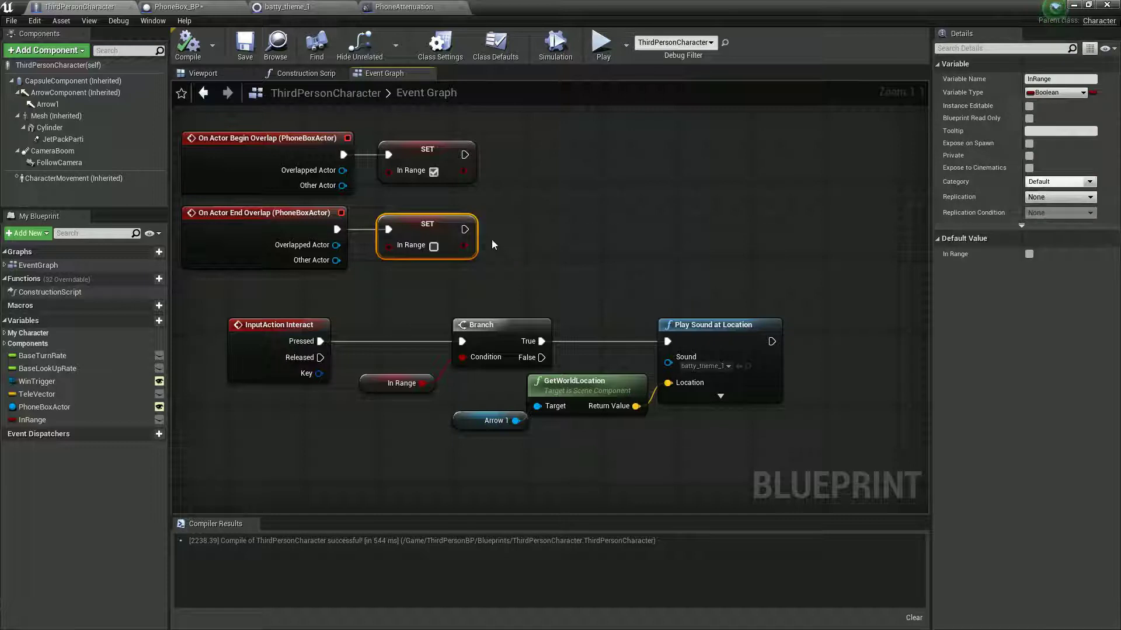
key("ctrl+c")
key("ctrl+v")
left_click_drag(502, 250, 848, 343)
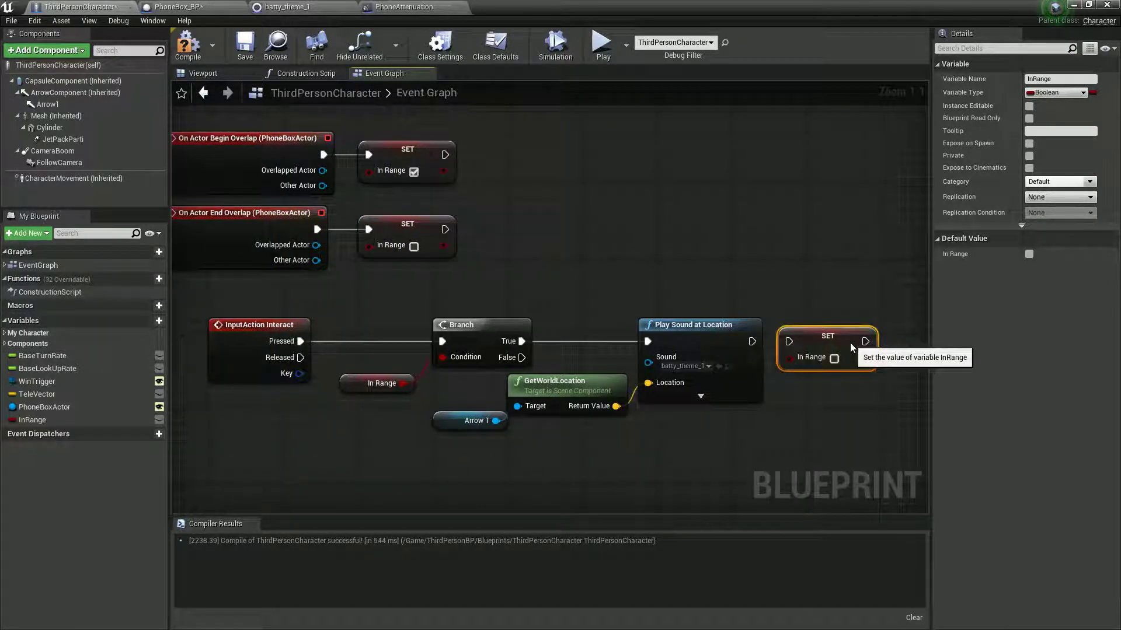
left_click_drag(751, 341, 789, 342)
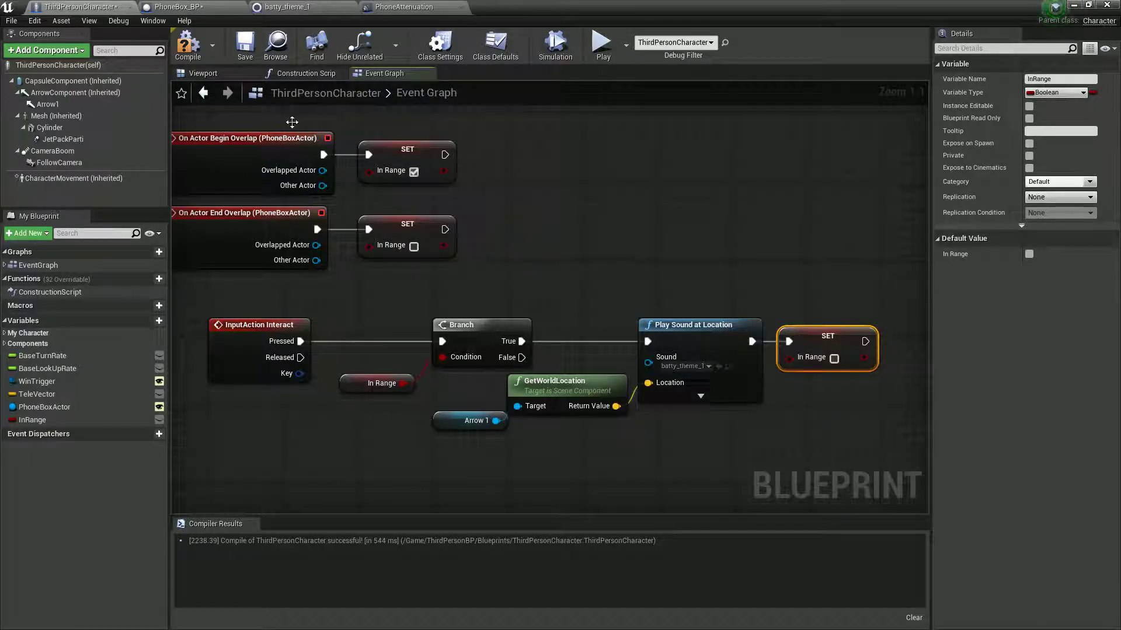
left_click(187, 43)
Step: Enclose the overlap events, the InputAction Interact chain and their connected nodes in a comment box titled "PhoneBooth Audio"
scroll(459, 334, "down", 1)
scroll(481, 286, "down", 1)
left_click_drag(231, 163, 878, 432)
key("c")
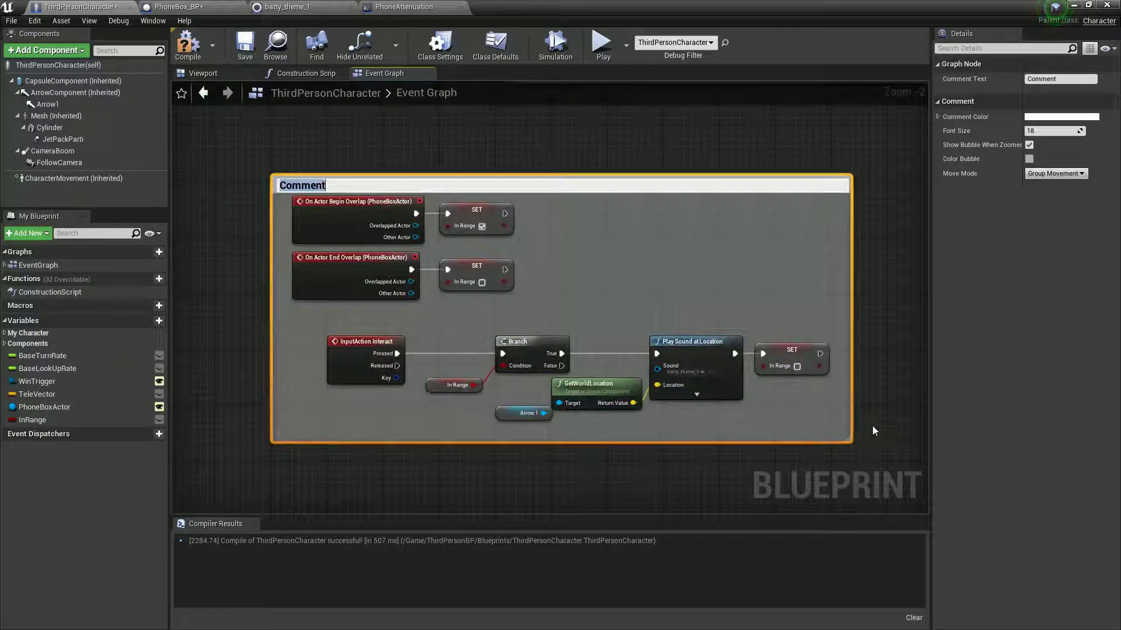
type("PhoneBooth Audio")
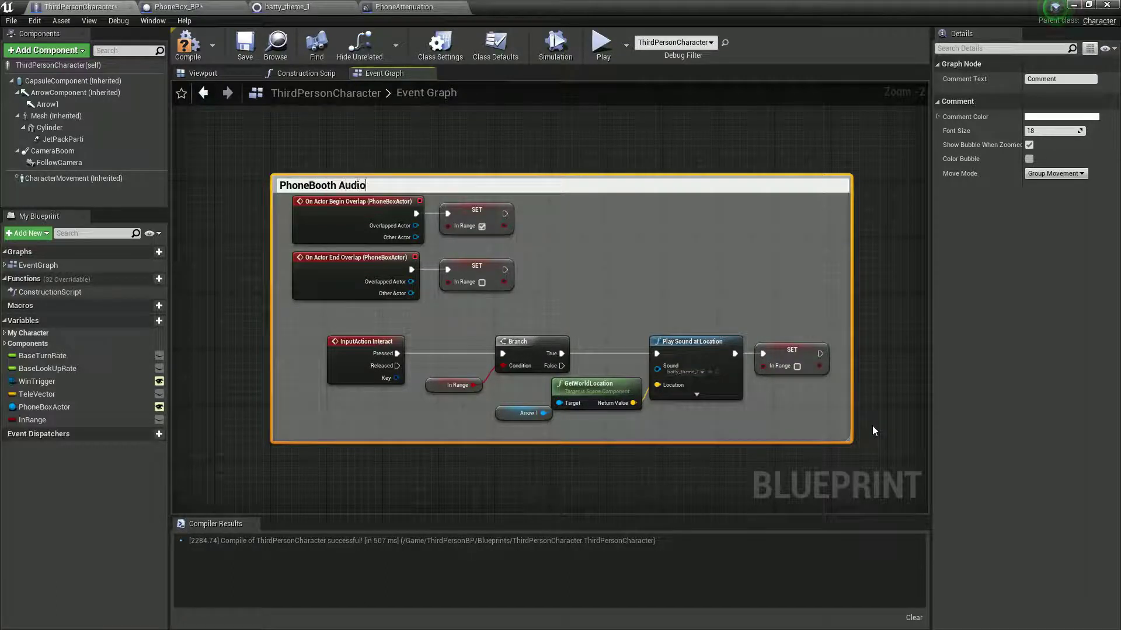
key("Return")
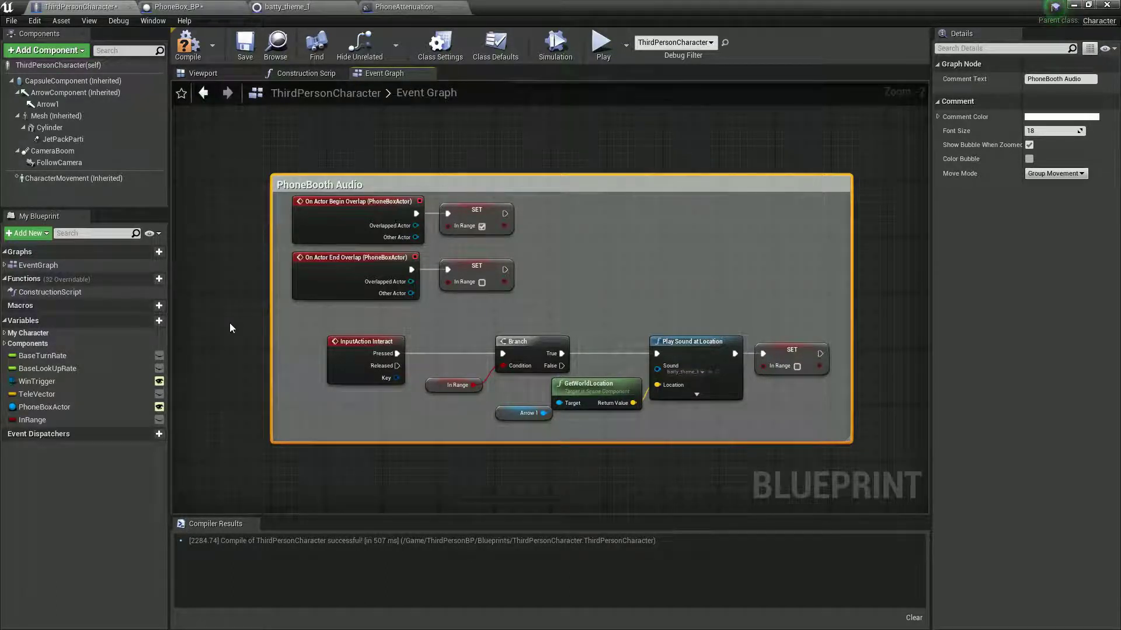